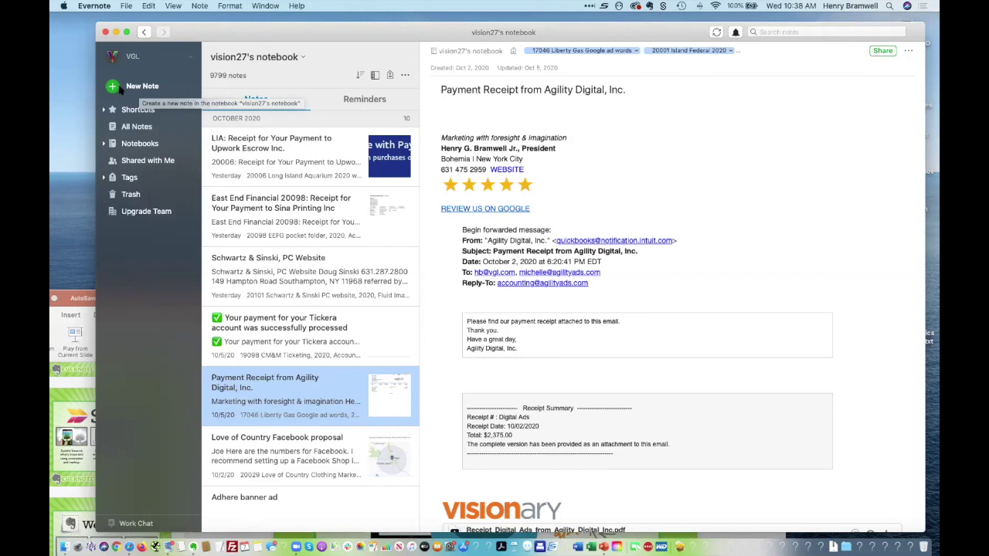
- Look over the shortcuts with their recent notes and the list of available notebooks
{"action": "left_click", "coordinate": [105, 111]}
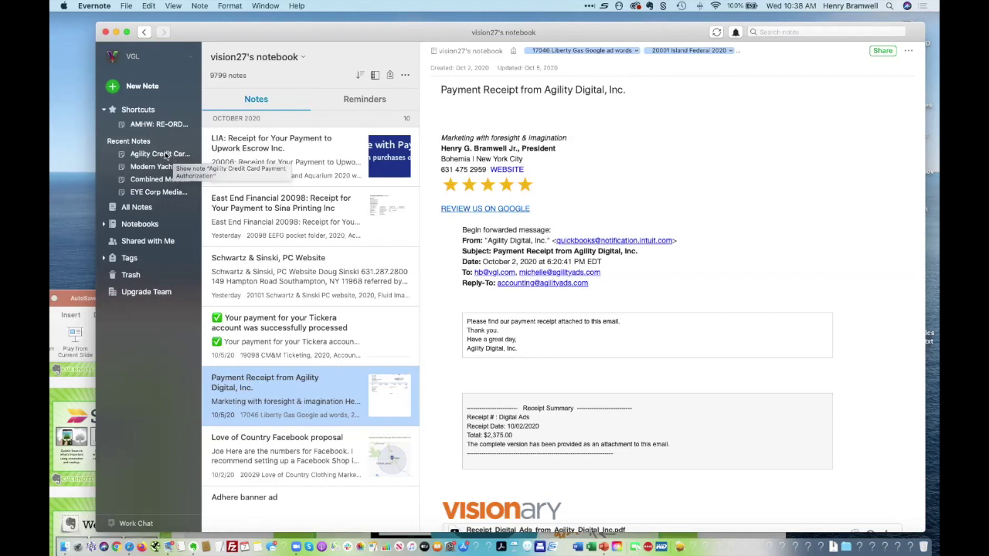
{"action": "left_click", "coordinate": [105, 112]}
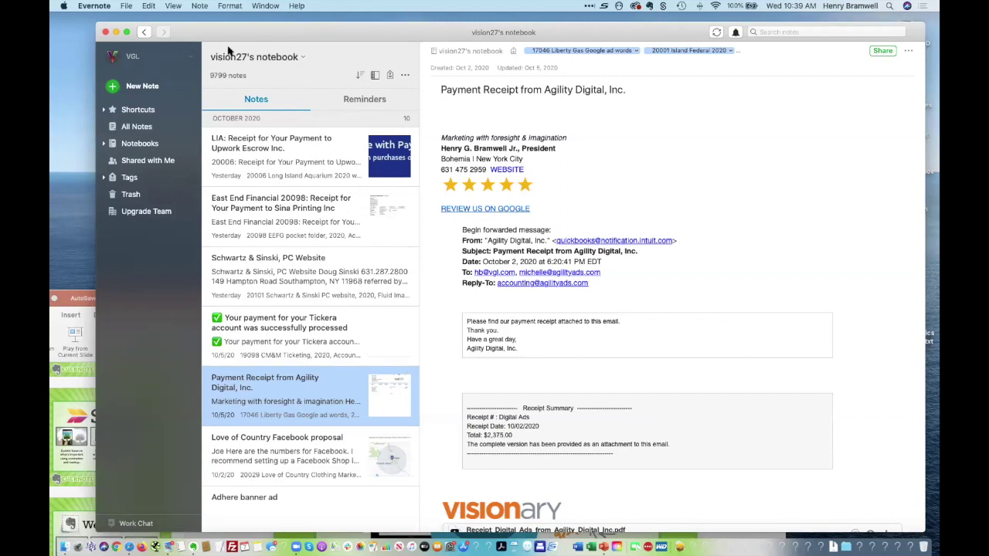
{"action": "left_click", "coordinate": [302, 57]}
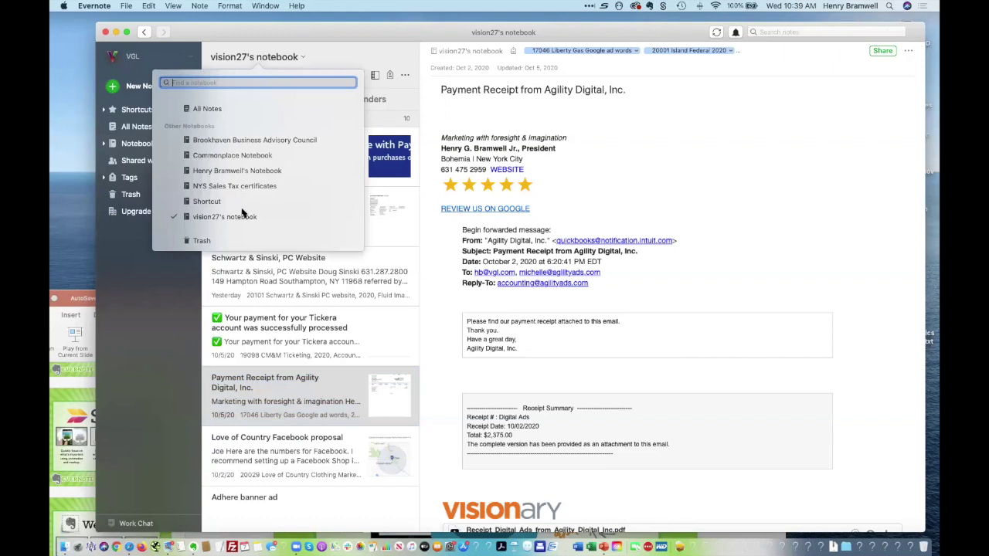
{"action": "left_click", "coordinate": [331, 60]}
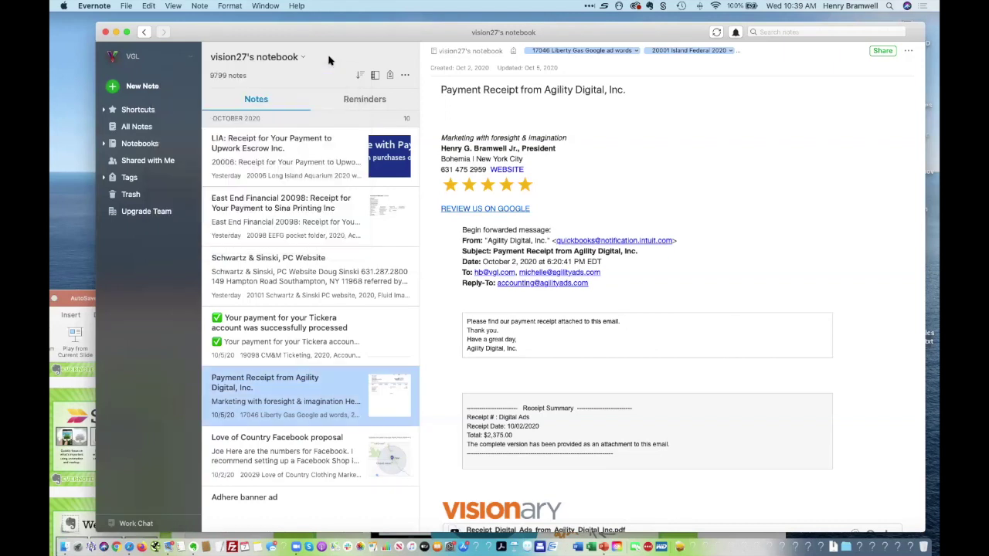
{"action": "left_click", "coordinate": [105, 145]}
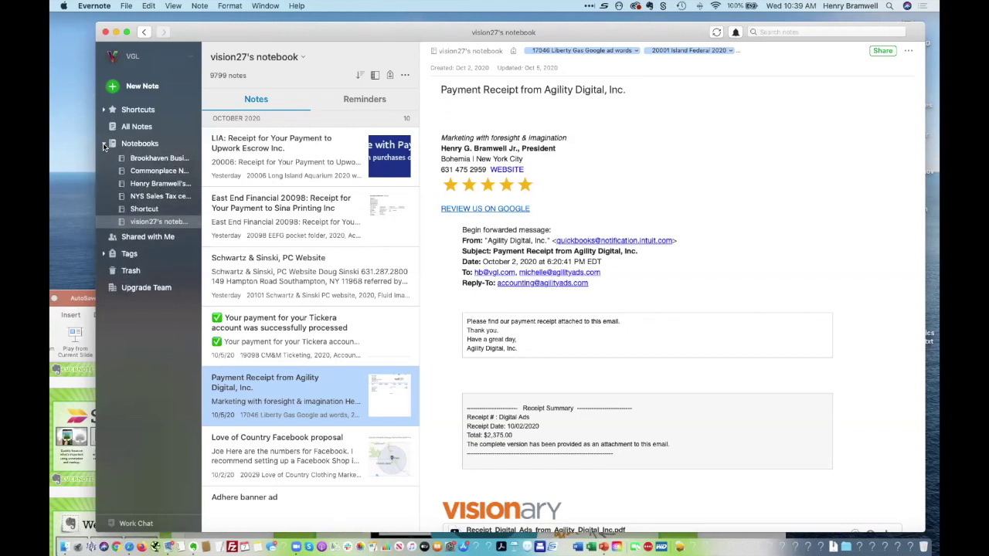
{"action": "left_click", "coordinate": [104, 146]}
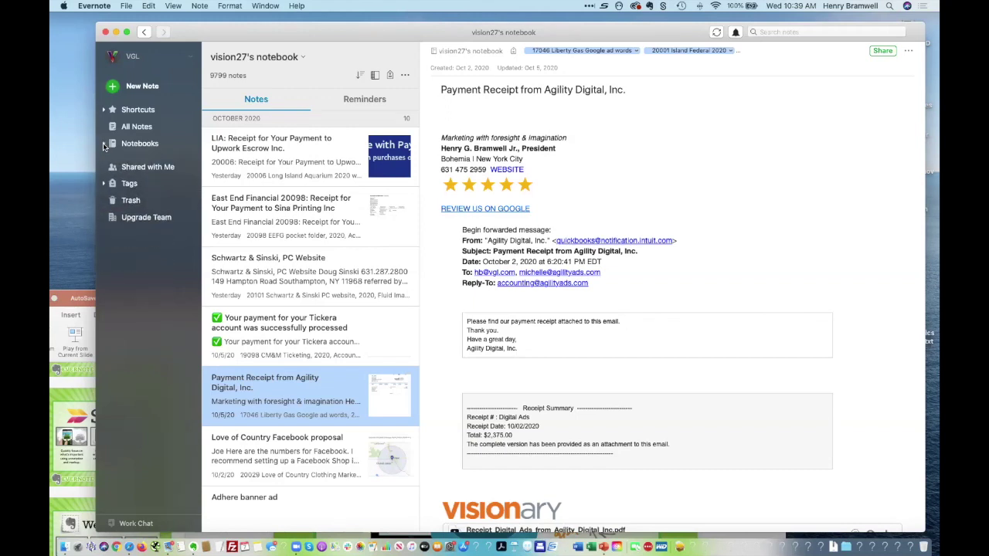
- View the Shared with Me section and look through the yearly and numbered project tags
{"action": "left_click", "coordinate": [150, 162]}
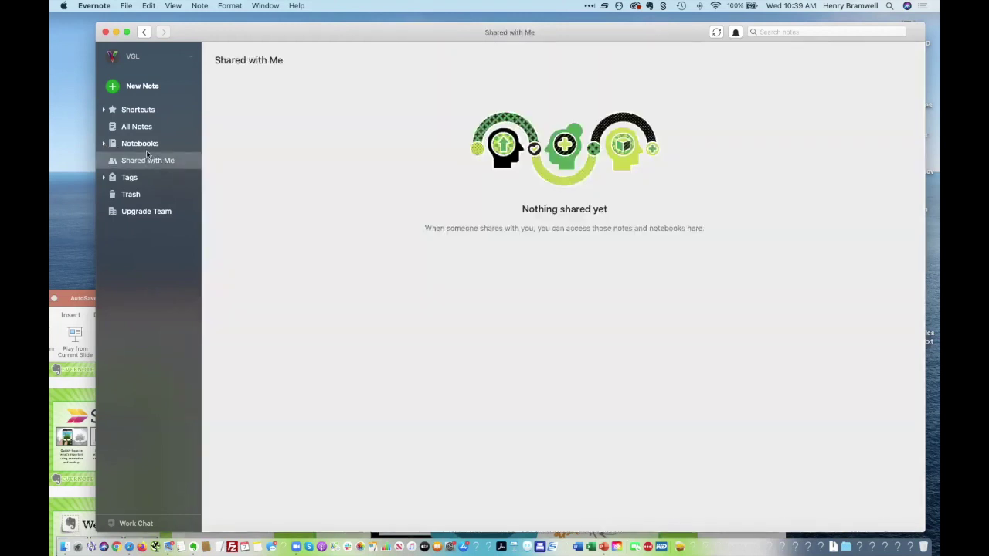
{"action": "left_click", "coordinate": [104, 178]}
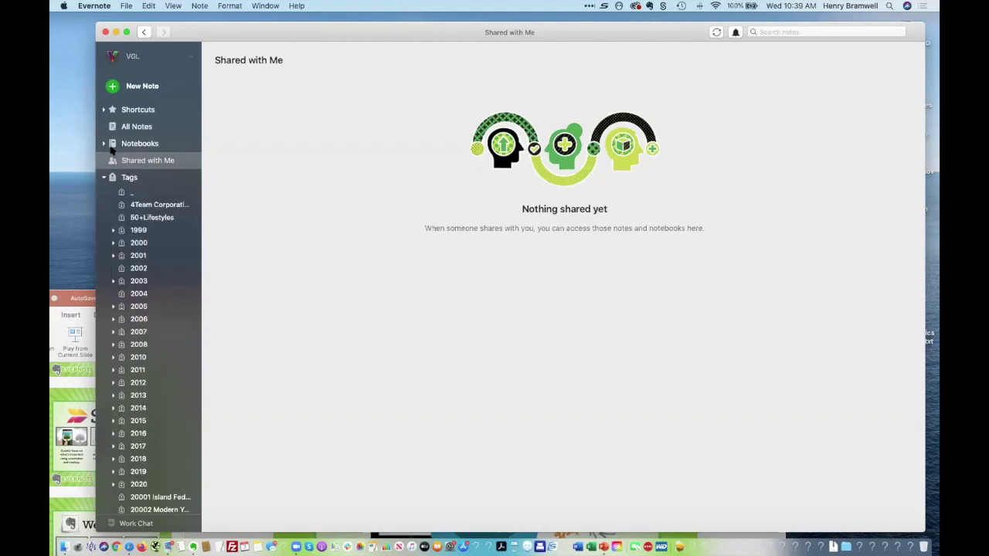
{"action": "scroll", "coordinate": [141, 167], "scroll_direction": "down", "scroll_amount": 3}
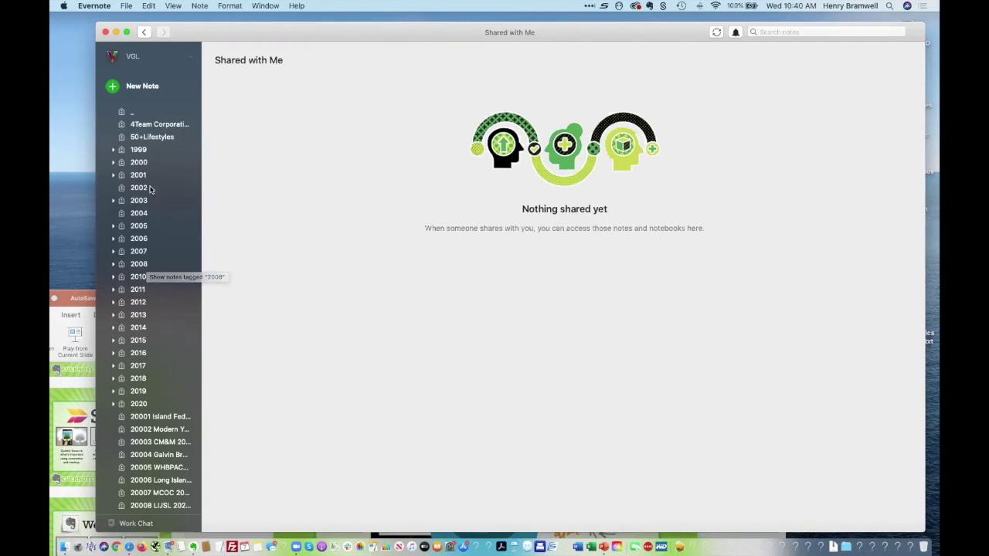
{"action": "scroll", "coordinate": [170, 374], "scroll_direction": "down", "scroll_amount": 2}
{"action": "scroll", "coordinate": [170, 374], "scroll_direction": "down", "scroll_amount": 10}
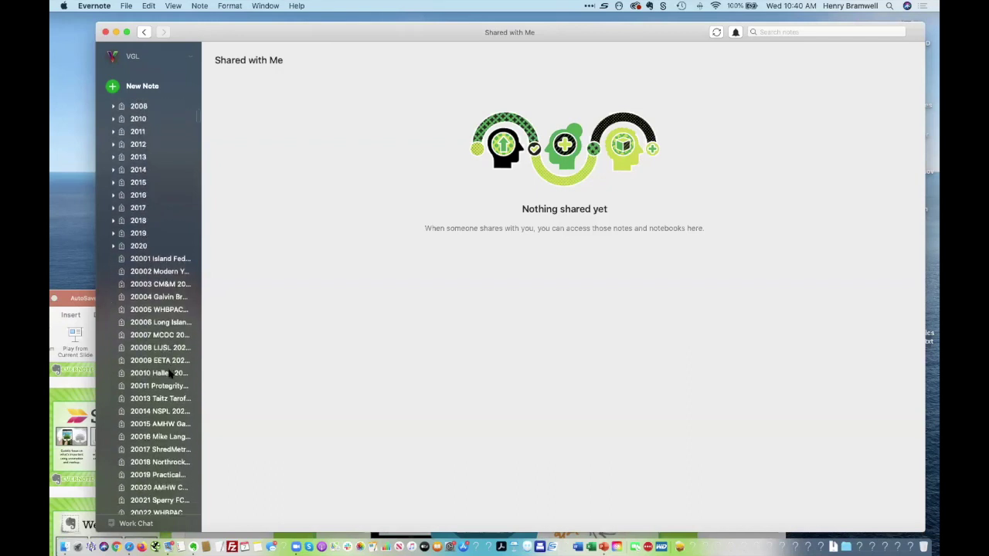
{"action": "scroll", "coordinate": [170, 374], "scroll_direction": "down", "scroll_amount": 5}
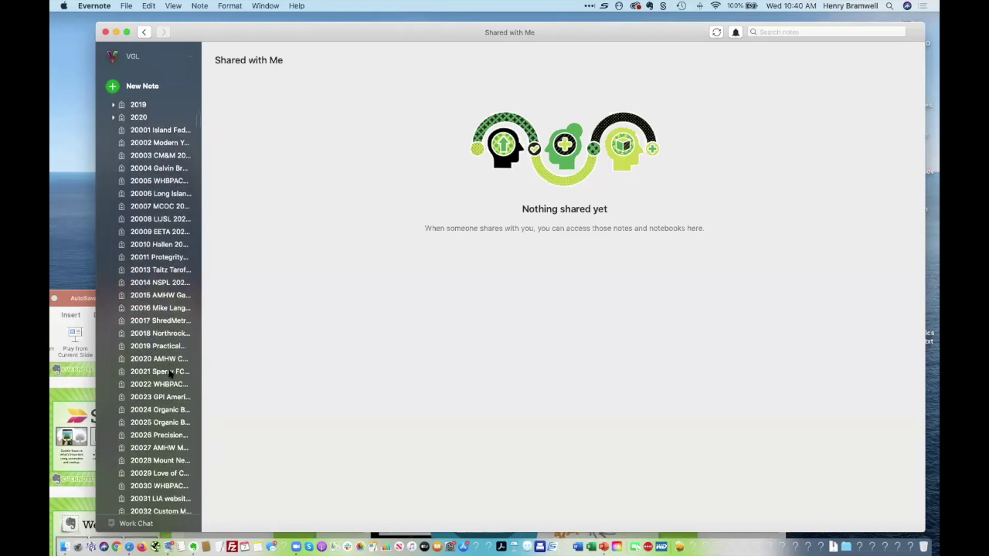
- Widen the sidebar to show full tag names, and review the numbered 2020 project tags before collapsing the tag list
{"action": "left_click_drag", "start_coordinate": [201, 126], "coordinate": [311, 126]}
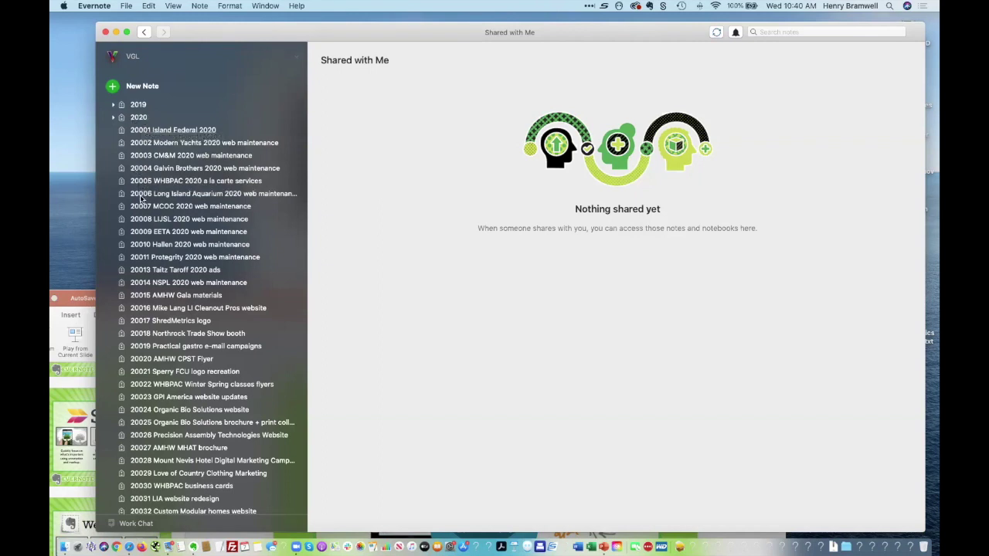
{"action": "scroll", "coordinate": [143, 328], "scroll_direction": "down", "scroll_amount": 5}
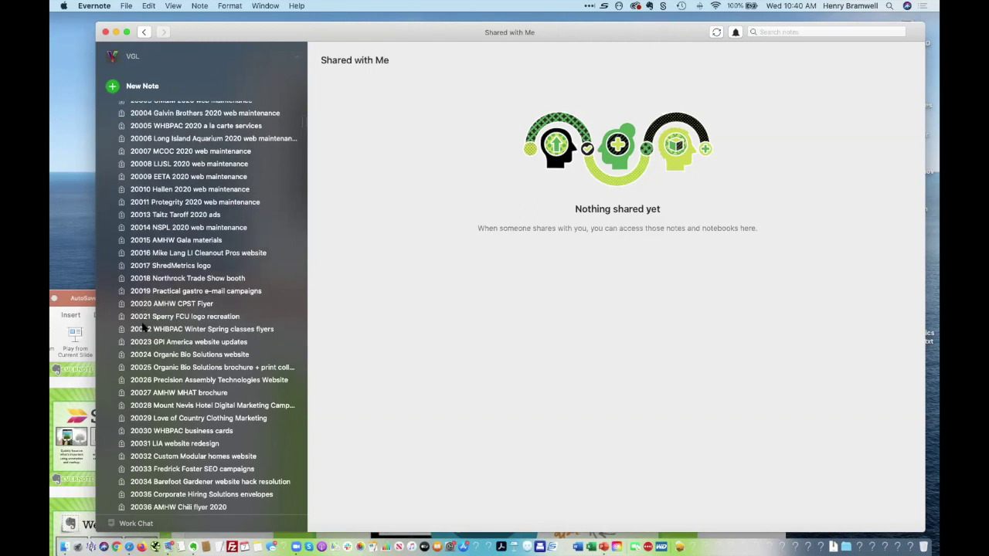
{"action": "scroll", "coordinate": [144, 328], "scroll_direction": "down", "scroll_amount": 5}
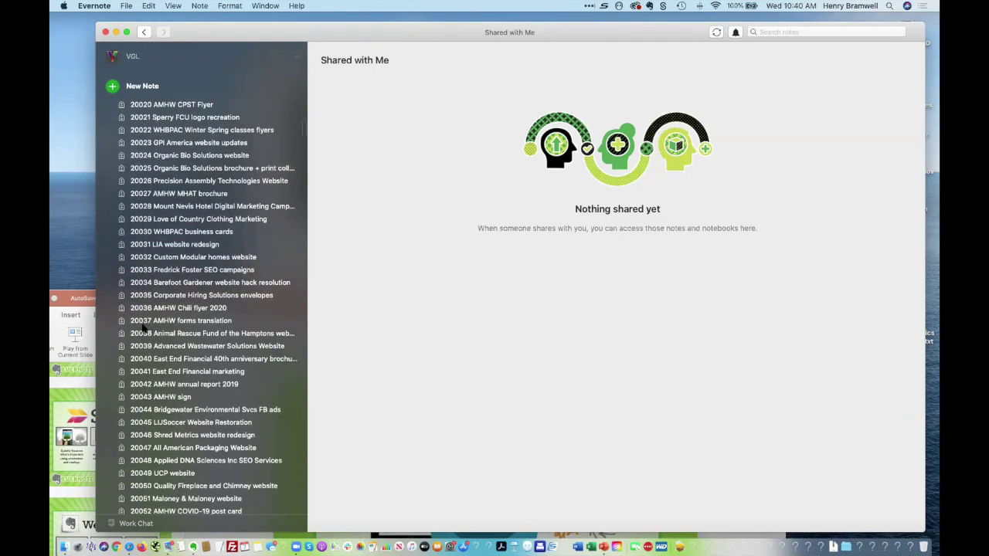
{"action": "scroll", "coordinate": [142, 329], "scroll_direction": "down", "scroll_amount": 10}
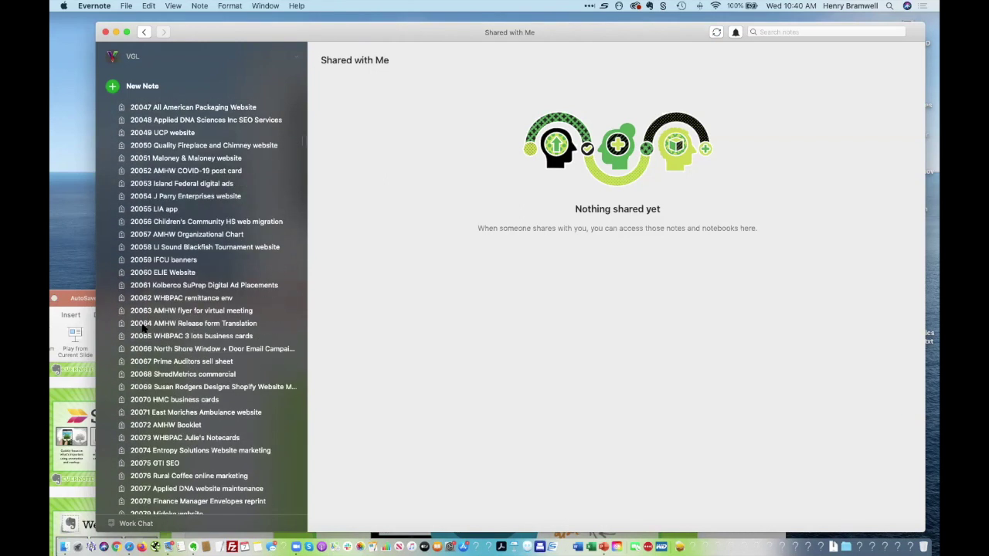
{"action": "scroll", "coordinate": [143, 328], "scroll_direction": "up", "scroll_amount": 20}
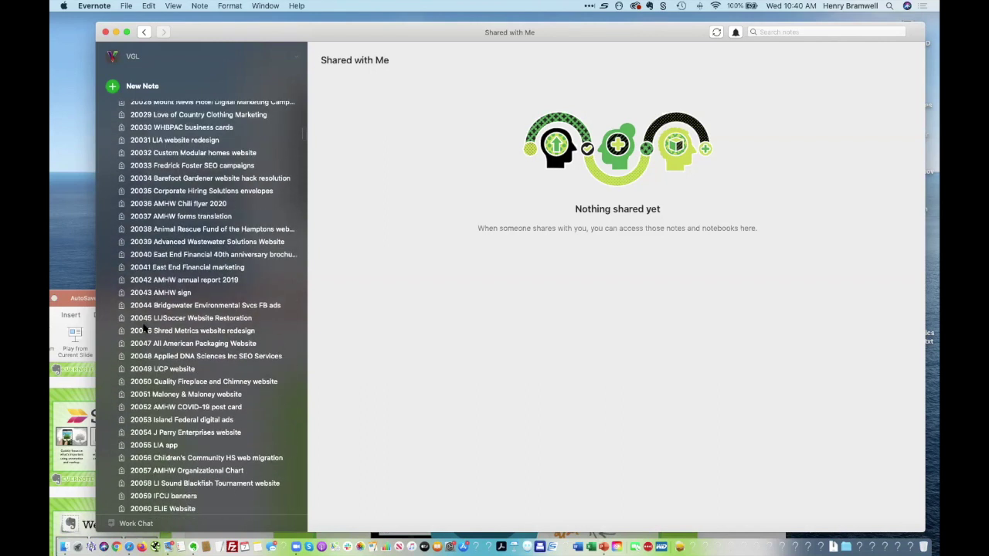
{"action": "scroll", "coordinate": [145, 329], "scroll_direction": "up", "scroll_amount": 6}
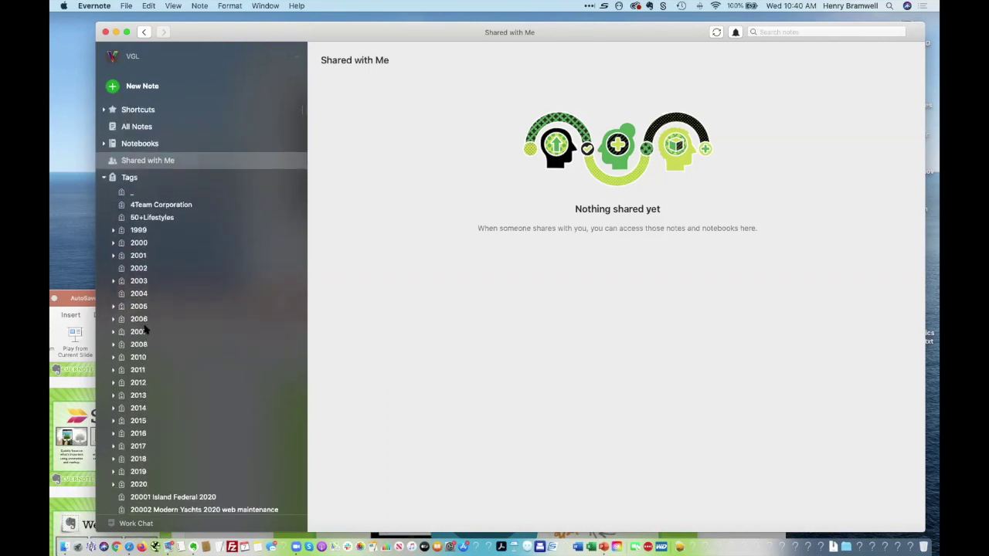
{"action": "left_click", "coordinate": [104, 180]}
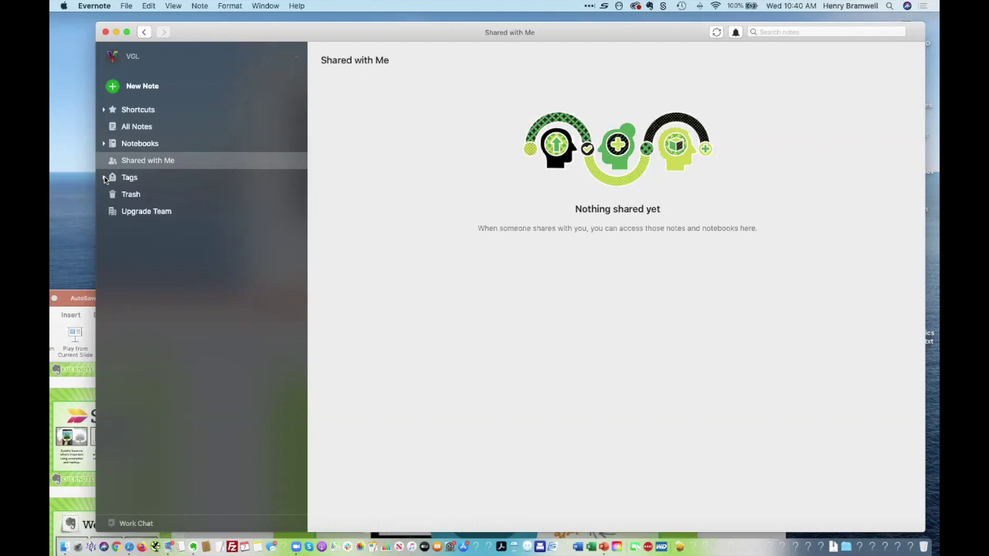
- Search all notes for "media kits" and look through the Combined Media Island Federal Digital Marketing Proposal note
{"action": "left_click", "coordinate": [774, 32]}
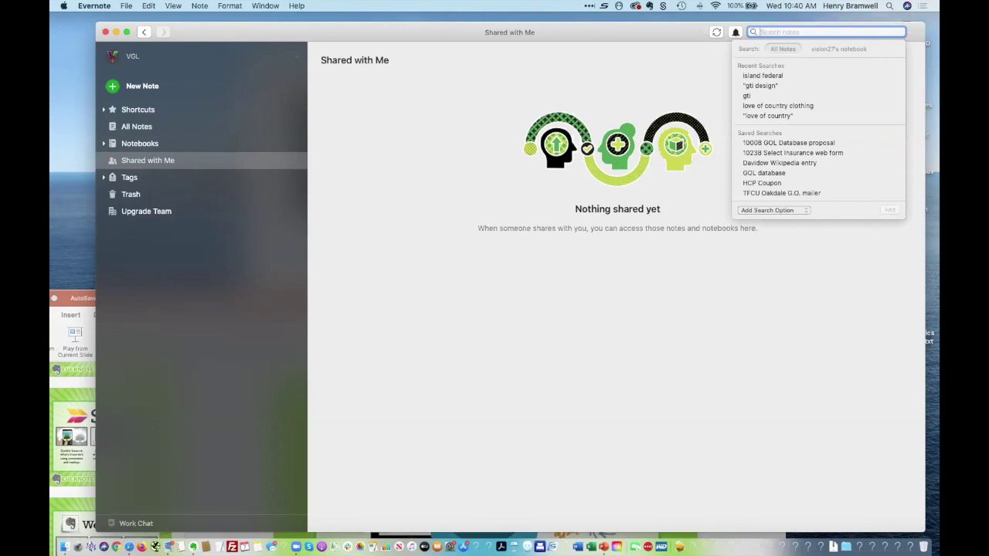
{"action": "type", "text": "media kits"}
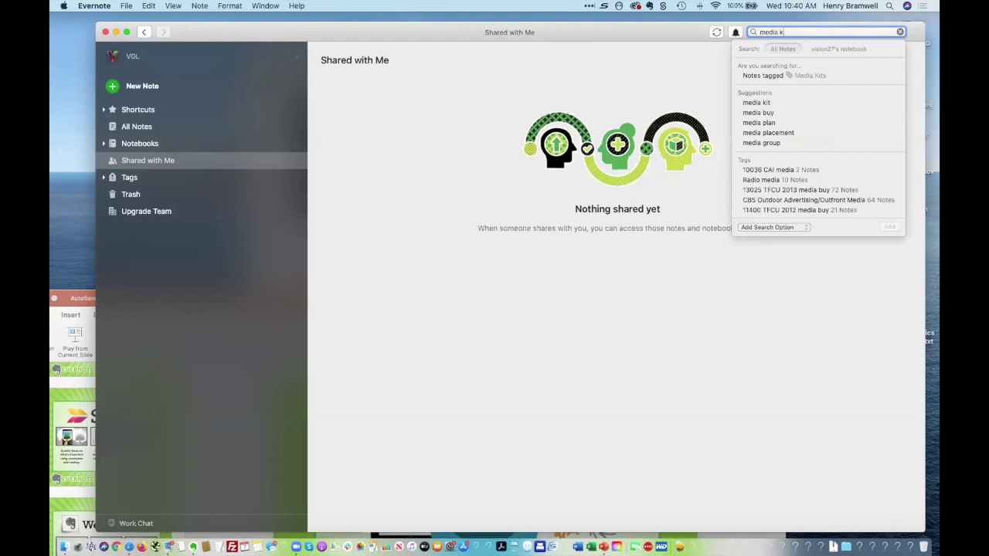
{"action": "key", "text": "Return"}
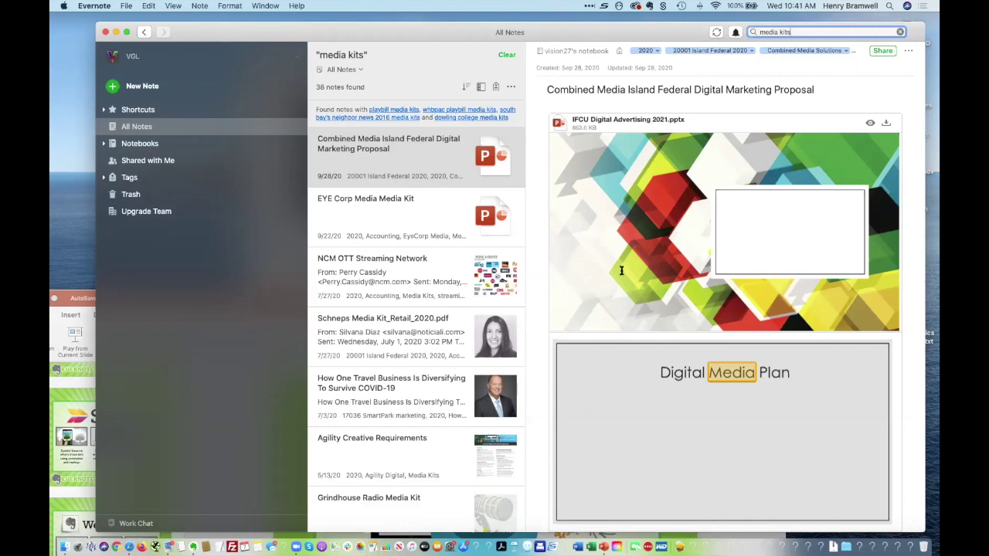
{"action": "scroll", "coordinate": [622, 272], "scroll_direction": "down", "scroll_amount": 2}
{"action": "scroll", "coordinate": [622, 275], "scroll_direction": "down", "scroll_amount": 8}
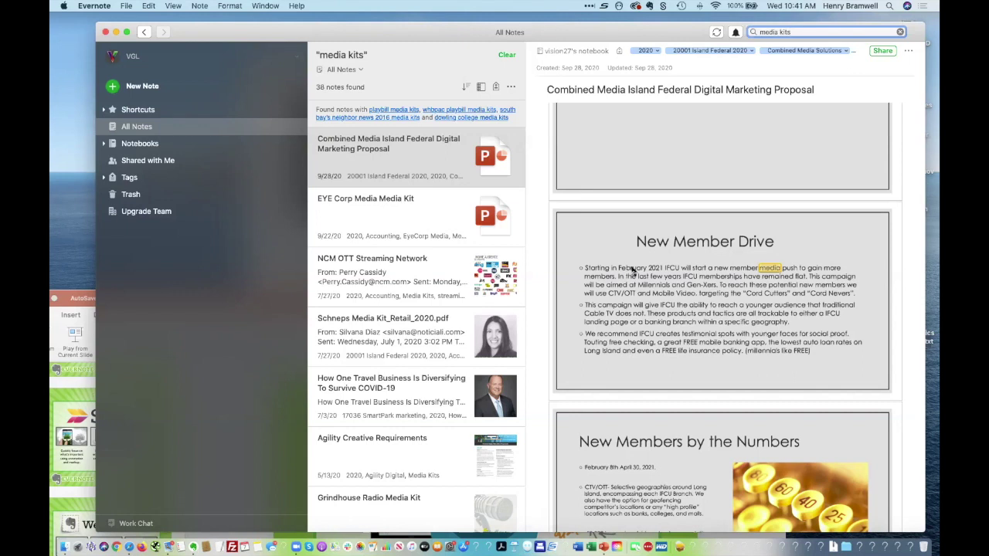
- Open the EYE Corp Media Media Kit note and look through its attached Long Island Media Overview presentation
{"action": "left_click", "coordinate": [448, 223]}
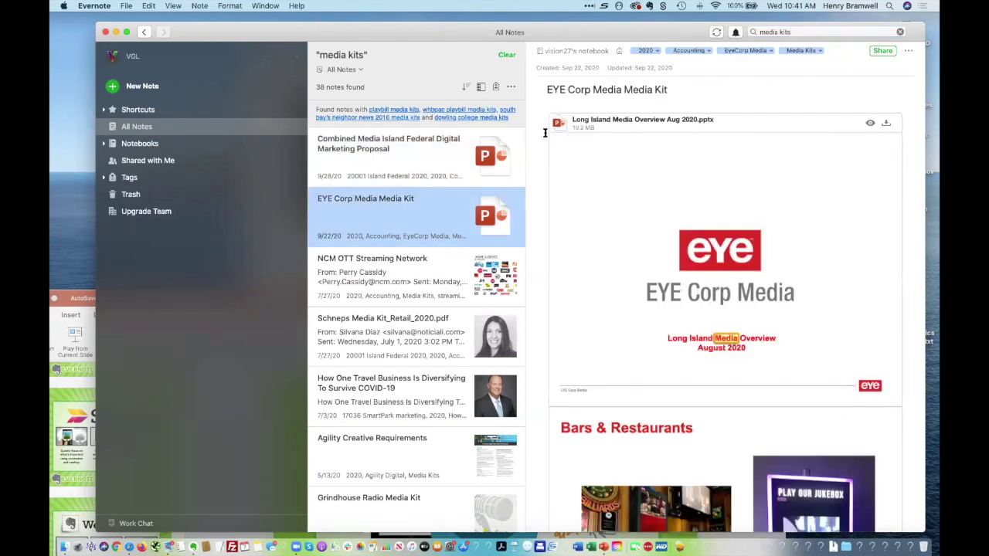
{"action": "mouse_move", "coordinate": [568, 124]}
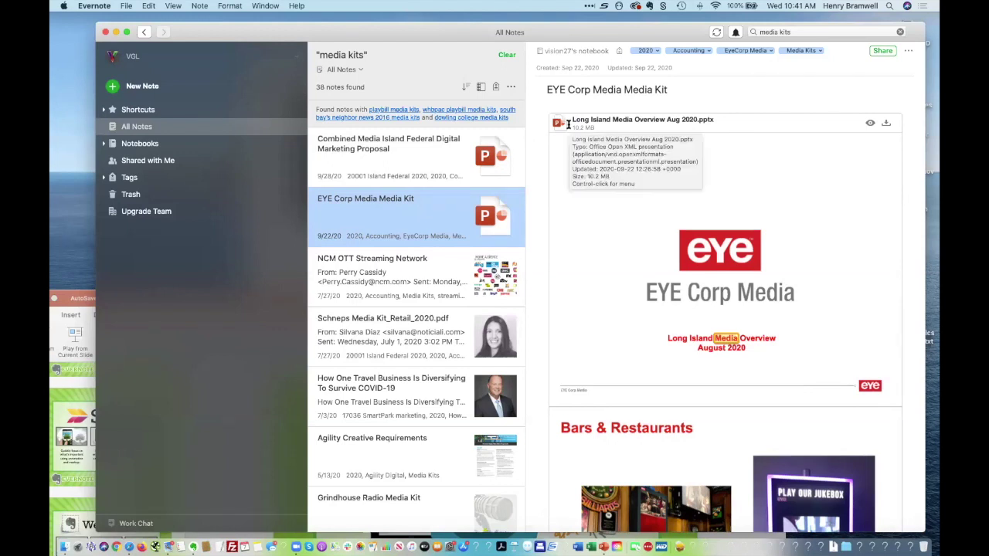
{"action": "scroll", "coordinate": [628, 235], "scroll_direction": "down", "scroll_amount": 10}
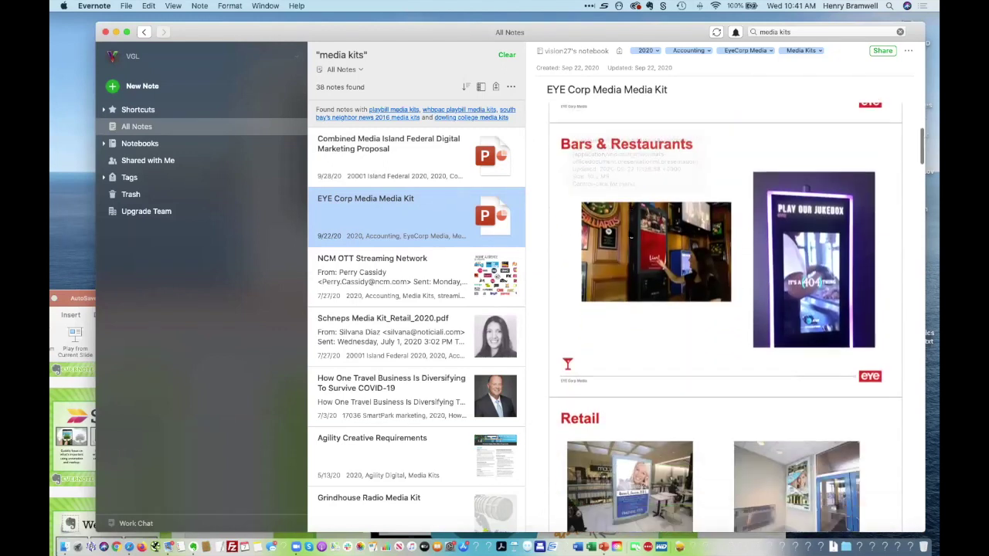
{"action": "scroll", "coordinate": [628, 235], "scroll_direction": "down", "scroll_amount": 10}
{"action": "scroll", "coordinate": [629, 235], "scroll_direction": "up", "scroll_amount": 3}
{"action": "scroll", "coordinate": [628, 234], "scroll_direction": "up", "scroll_amount": 10}
- Reposition the window and look through the whole list of notes found for "media kits"
{"action": "left_click_drag", "start_coordinate": [639, 24], "coordinate": [594, 18]}
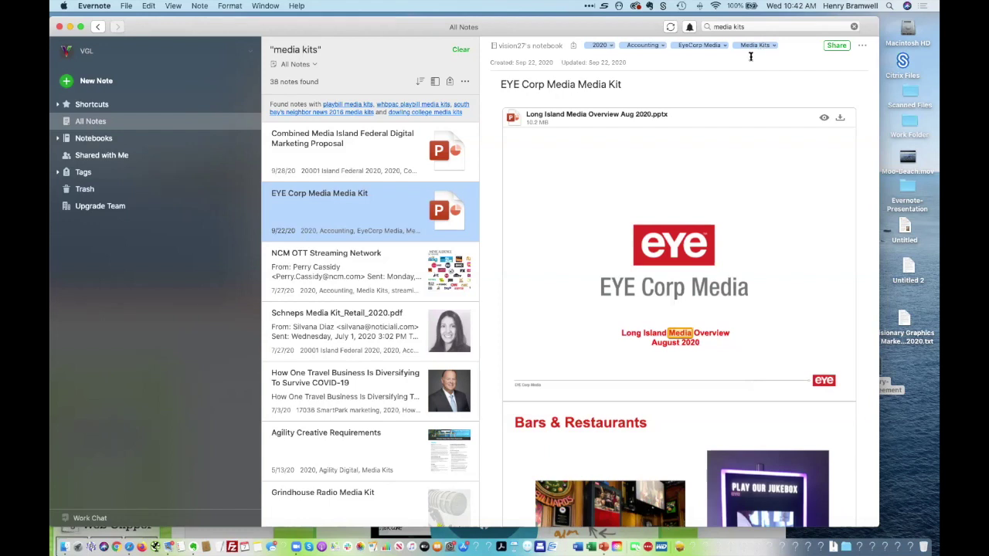
{"action": "scroll", "coordinate": [353, 294], "scroll_direction": "down", "scroll_amount": 5}
{"action": "scroll", "coordinate": [352, 294], "scroll_direction": "down", "scroll_amount": 15}
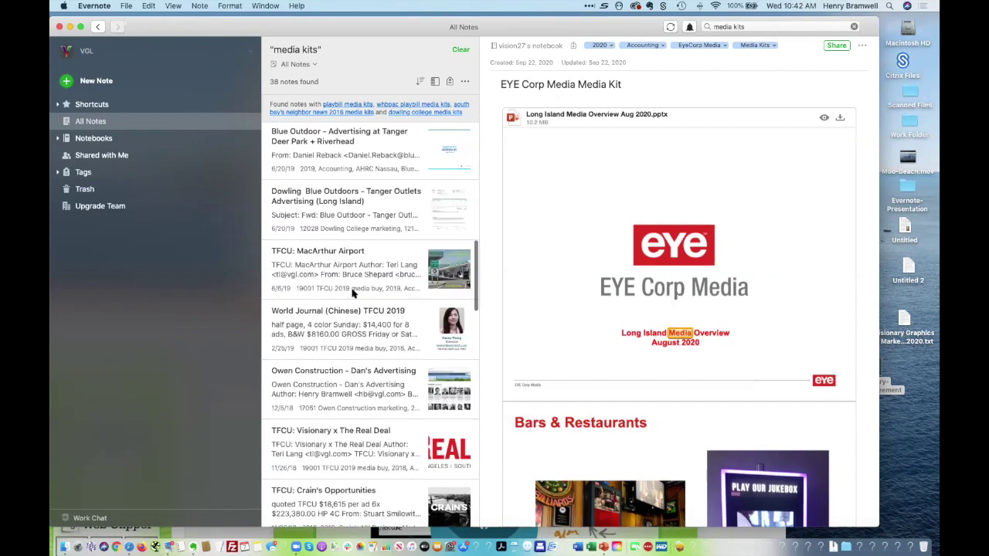
{"action": "scroll", "coordinate": [352, 292], "scroll_direction": "down", "scroll_amount": 7}
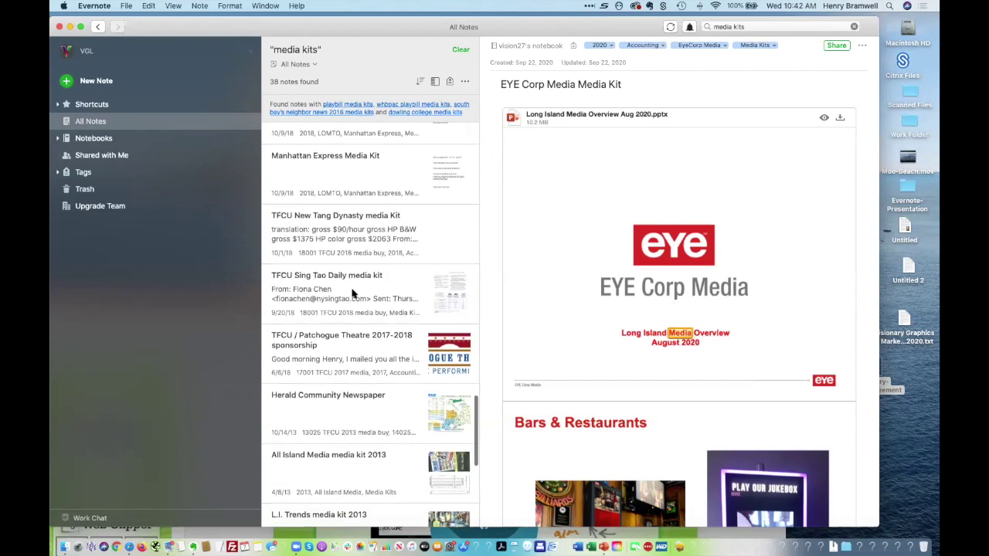
{"action": "scroll", "coordinate": [352, 292], "scroll_direction": "down", "scroll_amount": 2}
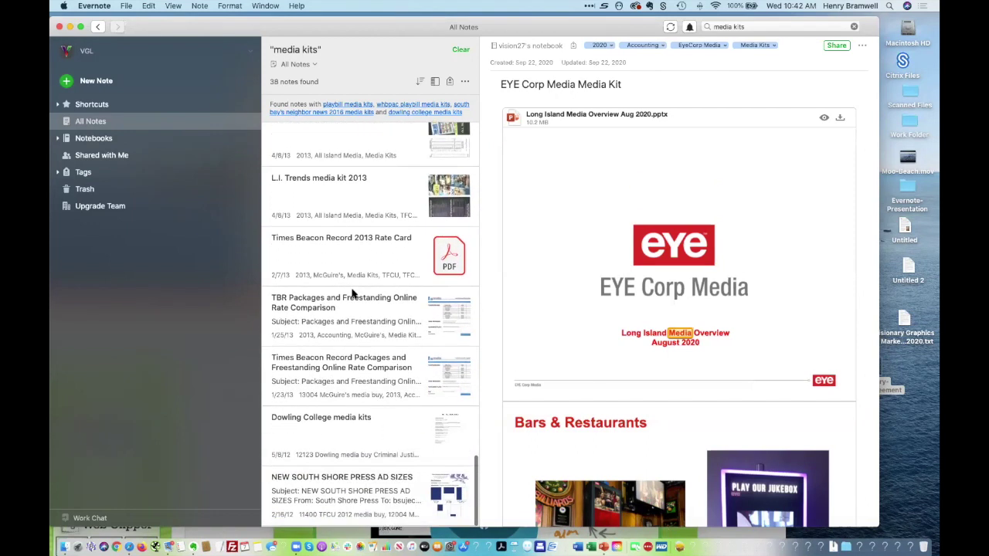
{"action": "scroll", "coordinate": [352, 292], "scroll_direction": "up", "scroll_amount": 3}
{"action": "scroll", "coordinate": [352, 294], "scroll_direction": "up", "scroll_amount": 10}
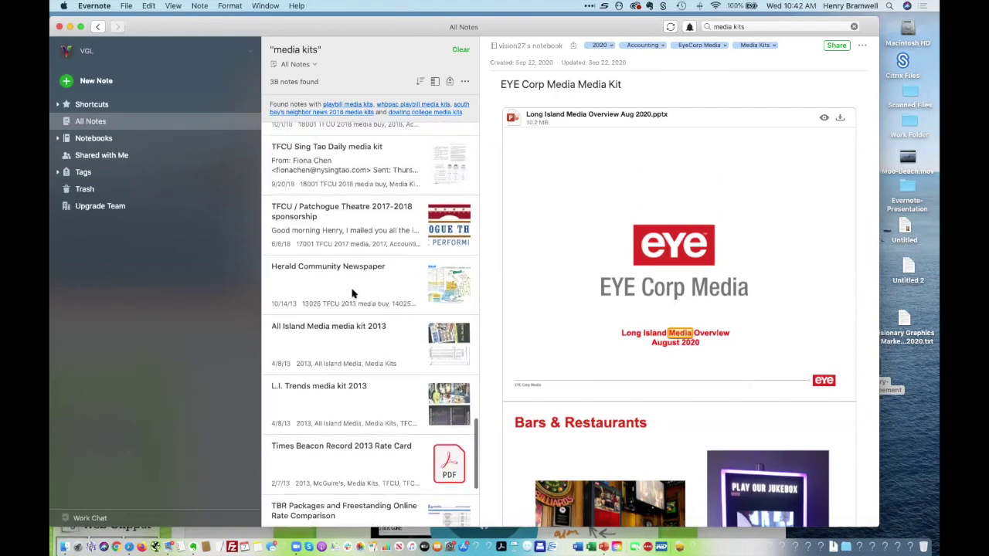
{"action": "scroll", "coordinate": [350, 294], "scroll_direction": "up", "scroll_amount": 1}
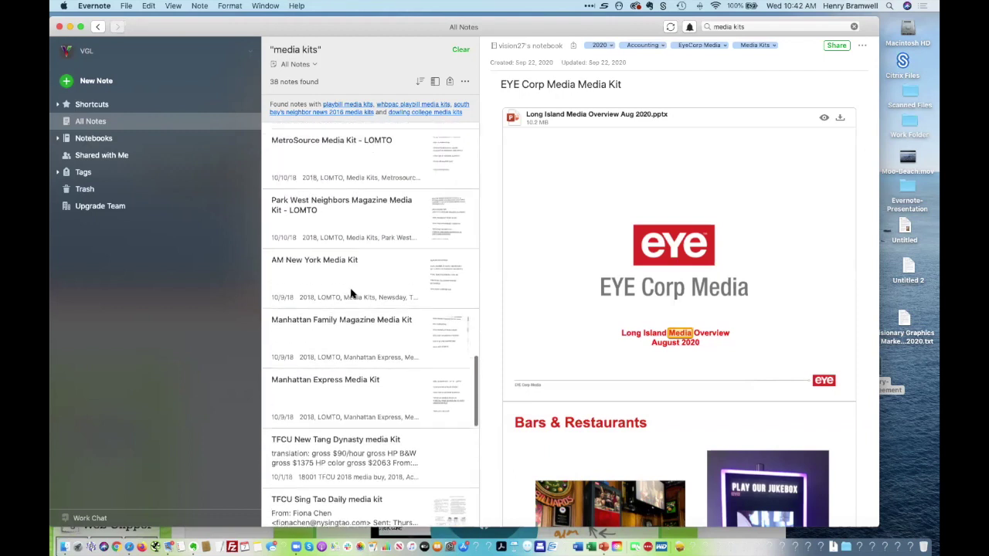
- Open the AM New York Media Kit note and examine the pages of its attached PDF
{"action": "left_click", "coordinate": [351, 288]}
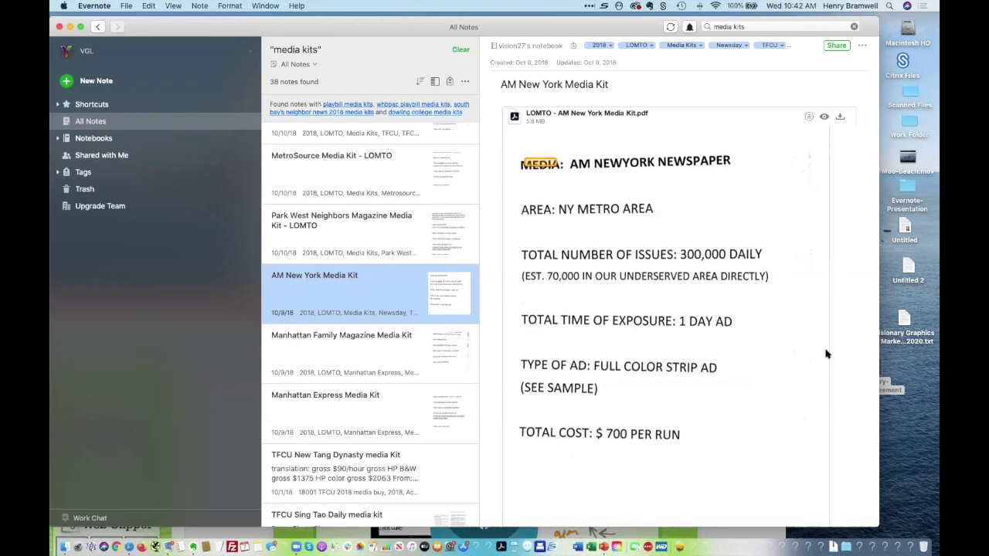
{"action": "scroll", "coordinate": [812, 355], "scroll_direction": "down", "scroll_amount": 1}
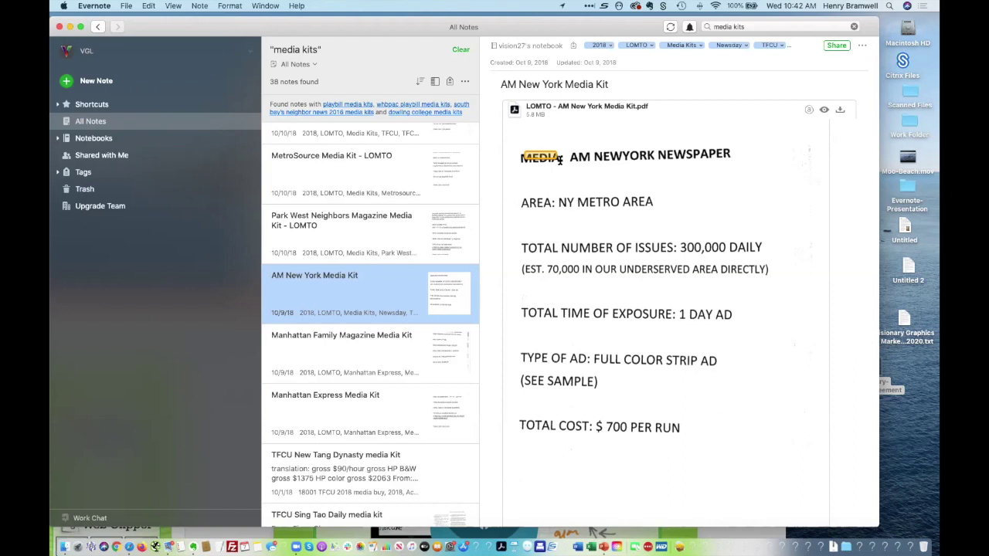
{"action": "scroll", "coordinate": [585, 322], "scroll_direction": "down", "scroll_amount": 5}
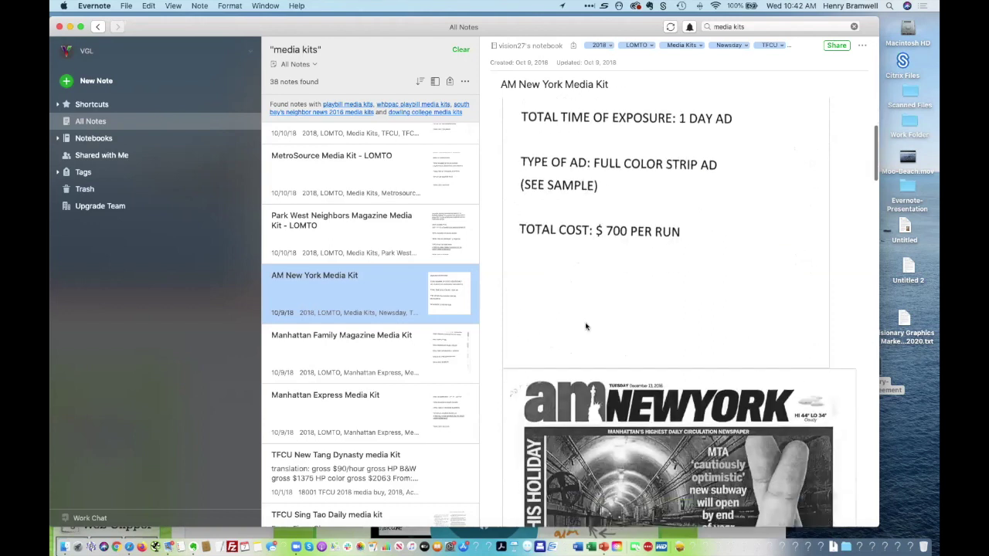
{"action": "scroll", "coordinate": [585, 323], "scroll_direction": "down", "scroll_amount": 10}
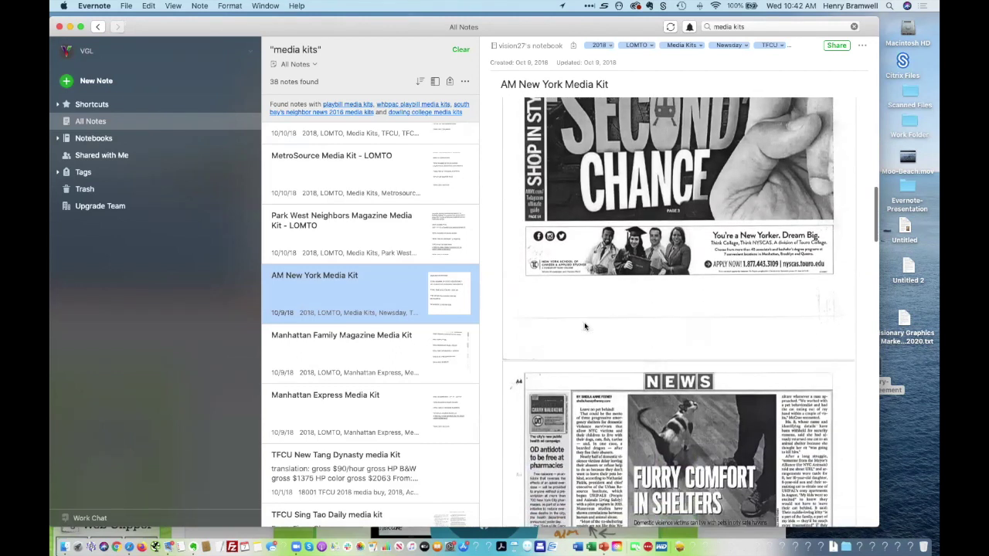
- Look through the strip ad and preprint zones pages of the AM New York Media Kit PDF
{"action": "scroll", "coordinate": [585, 327], "scroll_direction": "down", "scroll_amount": 8}
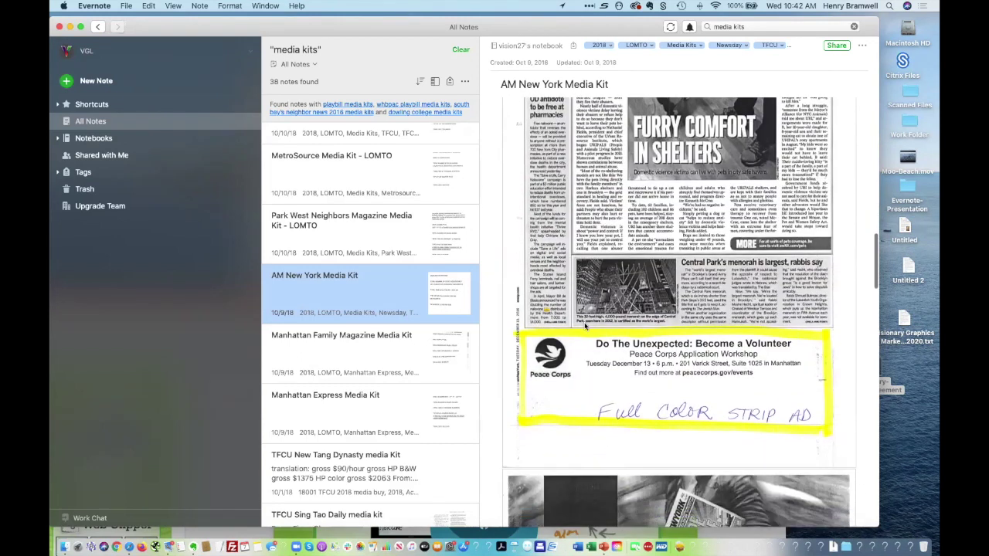
{"action": "scroll", "coordinate": [689, 396], "scroll_direction": "down", "scroll_amount": 3}
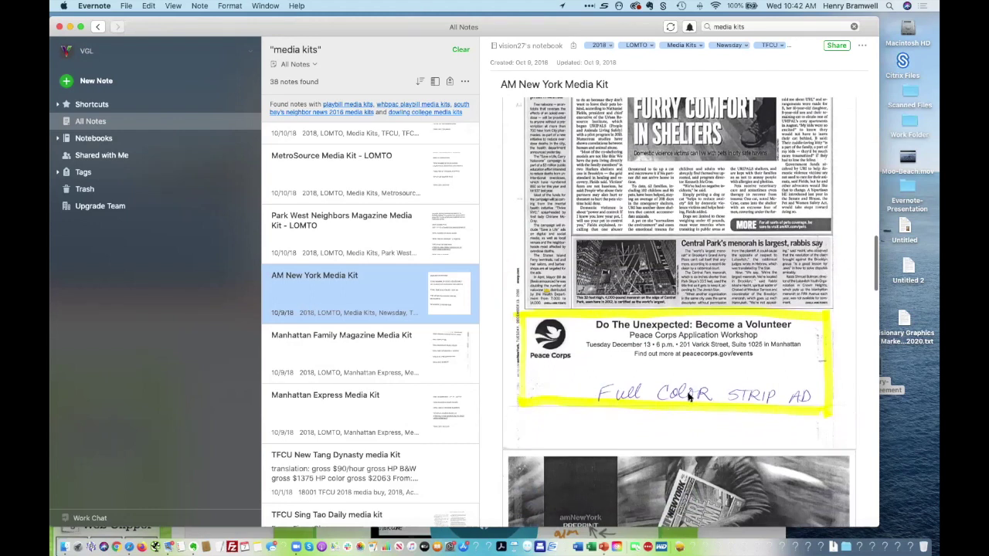
{"action": "scroll", "coordinate": [688, 396], "scroll_direction": "down", "scroll_amount": 10}
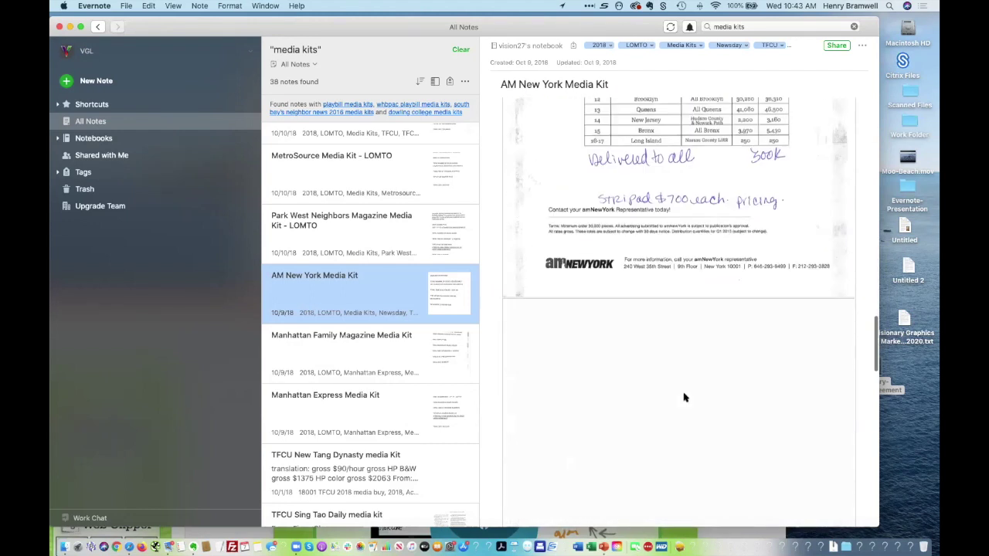
{"action": "scroll", "coordinate": [683, 398], "scroll_direction": "up", "scroll_amount": 10}
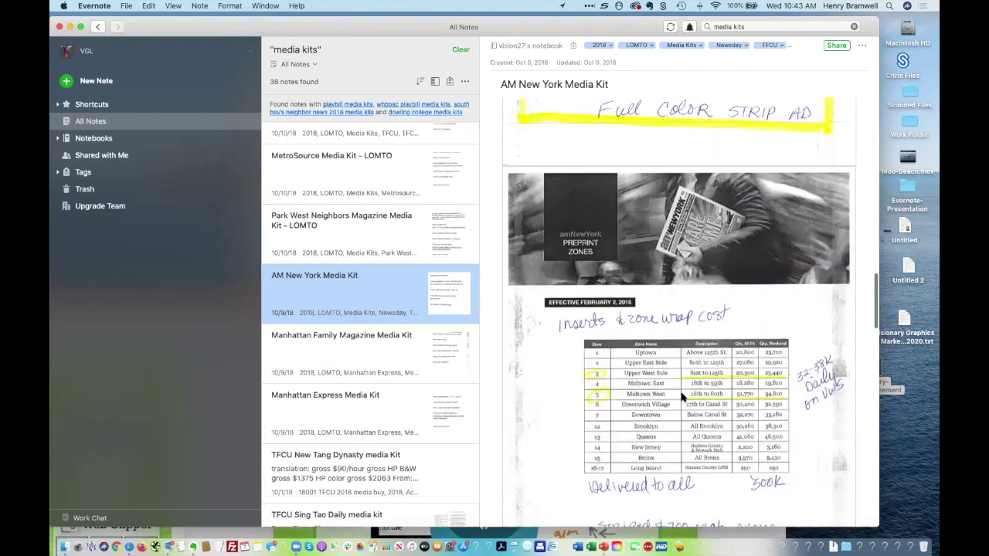
- View the Park West Neighbors Magazine Media Kit - LOMTO note and the Schneps/Community News (Bayside & Flushing Times) media kit note
{"action": "left_click", "coordinate": [353, 239]}
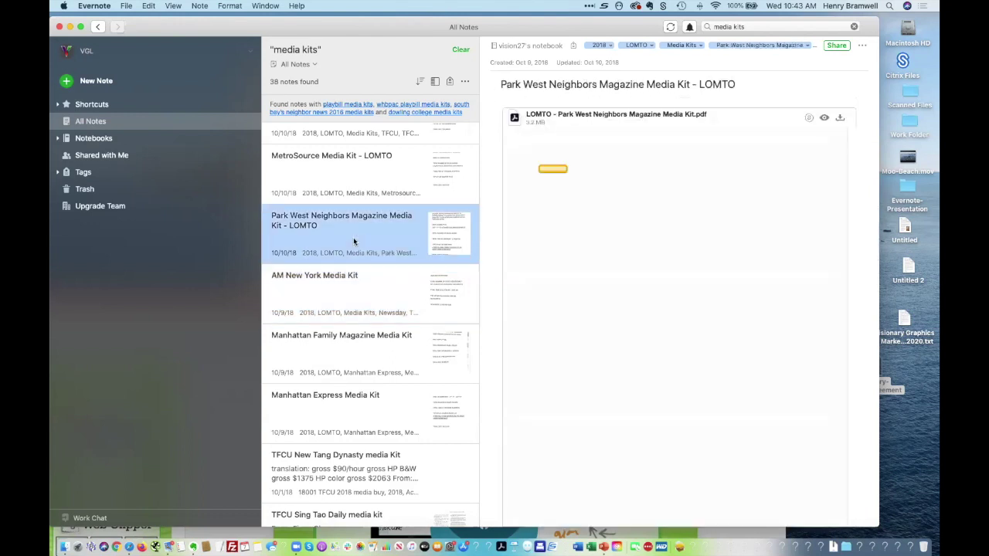
{"action": "scroll", "coordinate": [343, 192], "scroll_direction": "up", "scroll_amount": 5}
{"action": "left_click", "coordinate": [346, 174]}
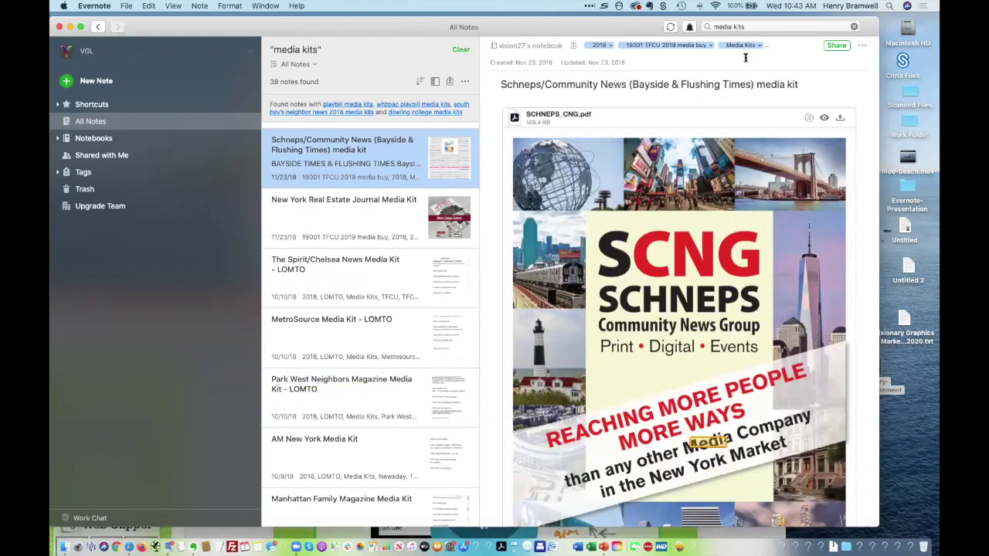
{"action": "left_click", "coordinate": [755, 25]}
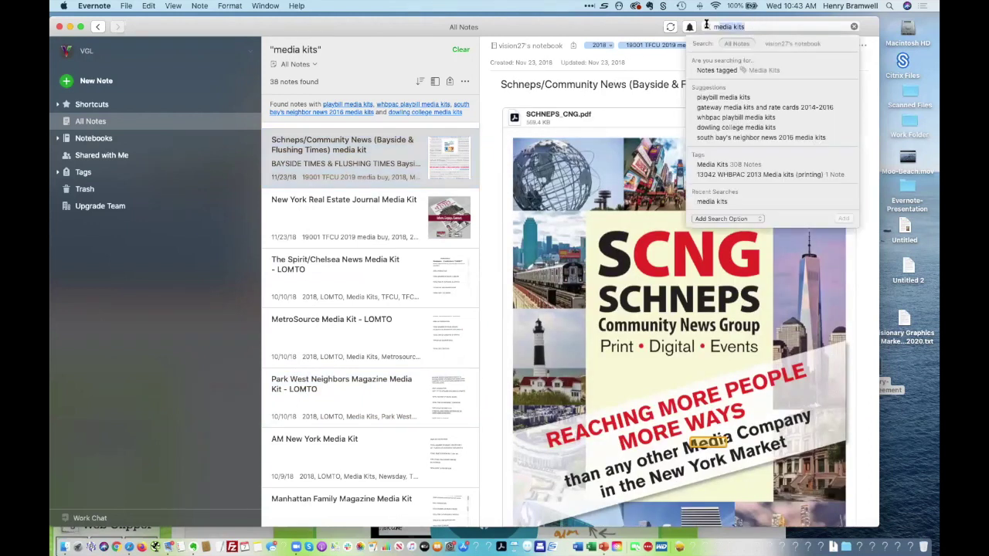
{"action": "type", "text": "sc"}
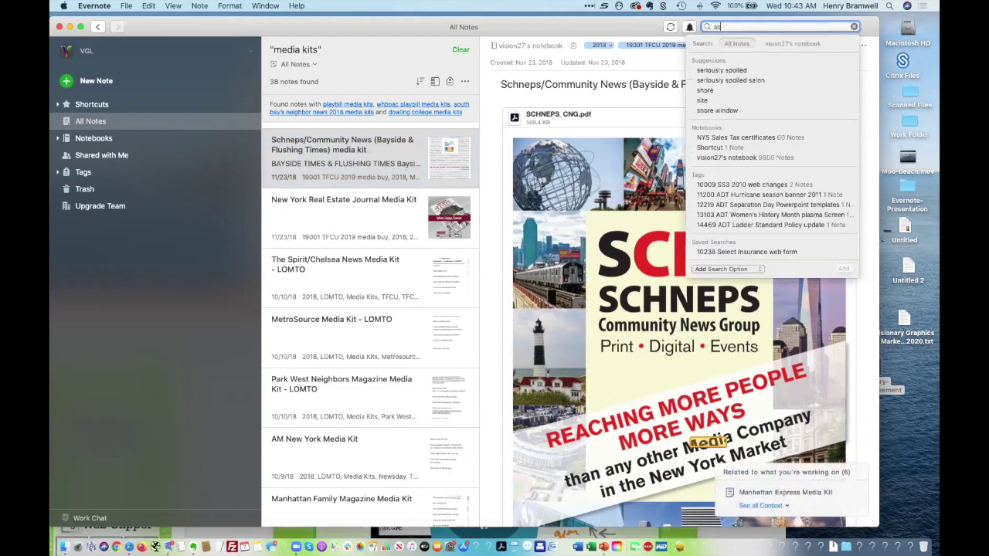
{"action": "type", "text": "h"}
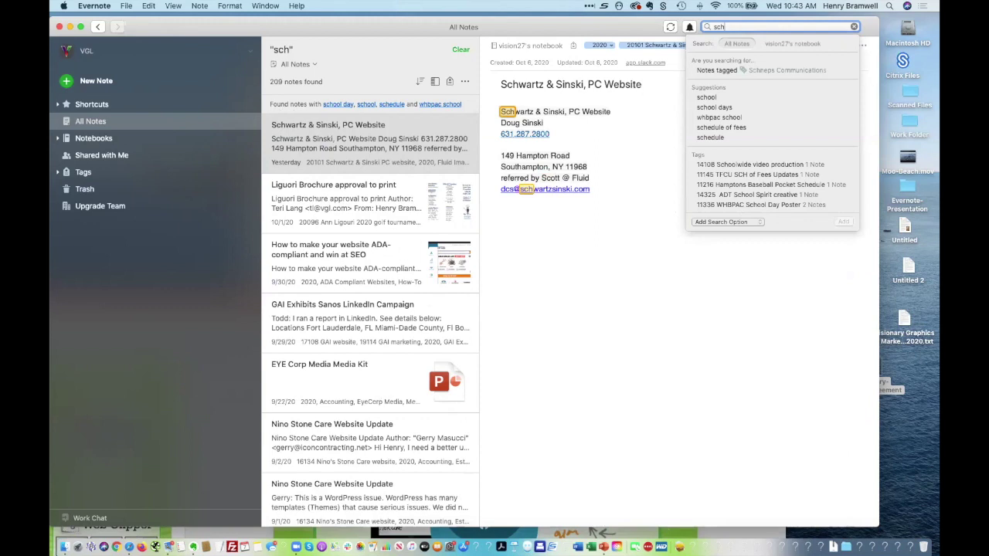
{"action": "key", "text": "BackSpace"}
{"action": "key", "text": "BackSpace"}
{"action": "key", "text": "BackSpace"}
- Search all notes for the suggested term "newsday"
{"action": "type", "text": "ne"}
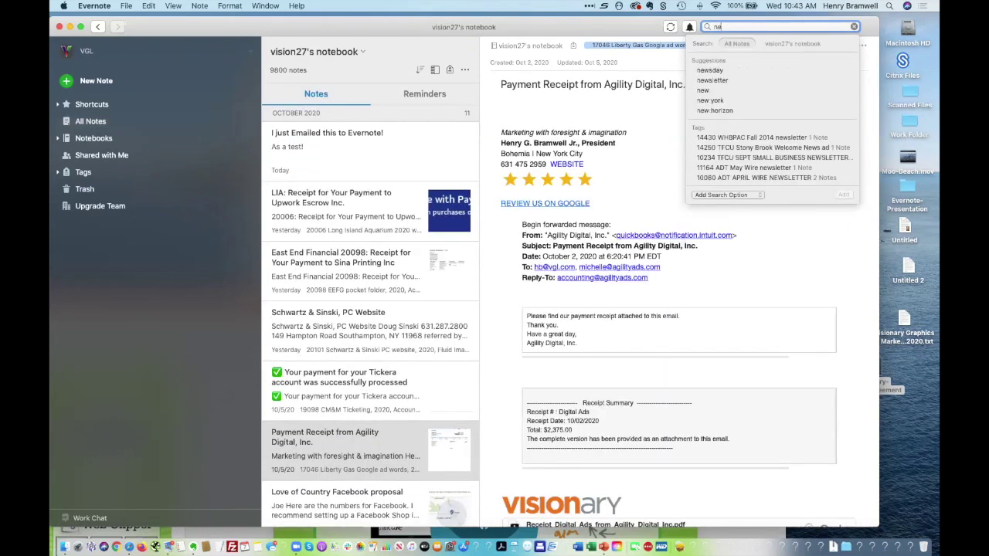
{"action": "type", "text": "ws"}
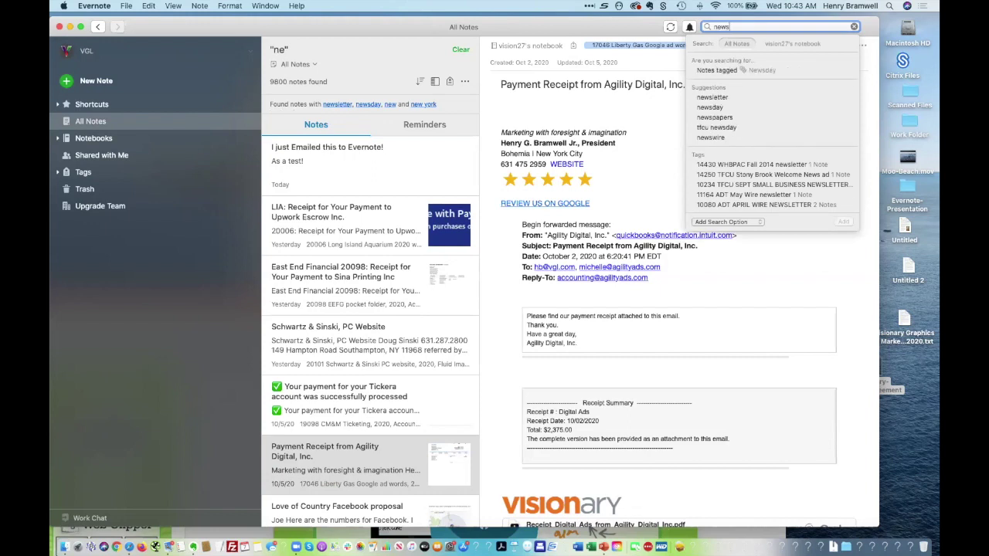
{"action": "left_click", "coordinate": [713, 110]}
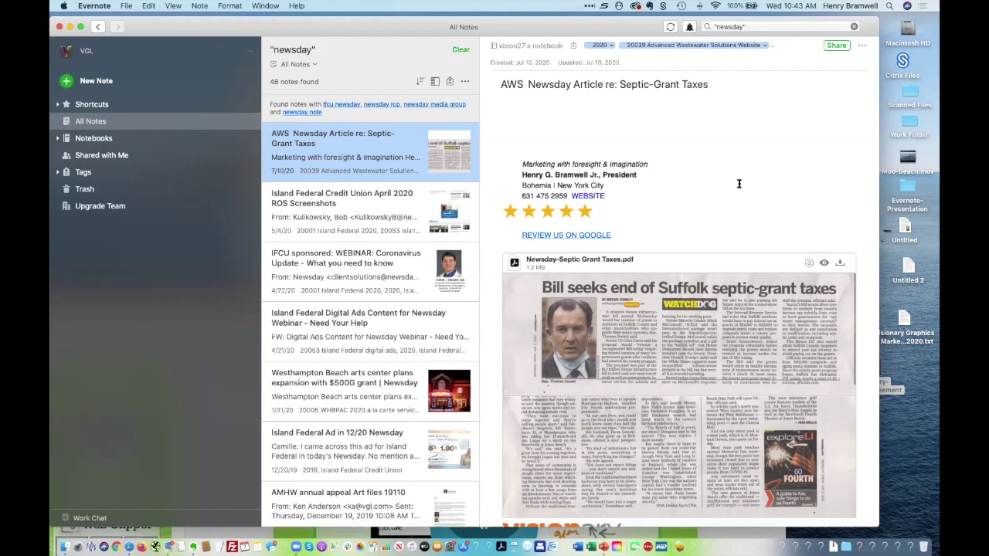
- Look through the AWS Newsday Article re: Septic-Grant Taxes note, and open the Island Federal Credit Union April 2020 ROS Screenshots note
{"action": "scroll", "coordinate": [727, 214], "scroll_direction": "down", "scroll_amount": 1}
{"action": "scroll", "coordinate": [727, 214], "scroll_direction": "down", "scroll_amount": 2}
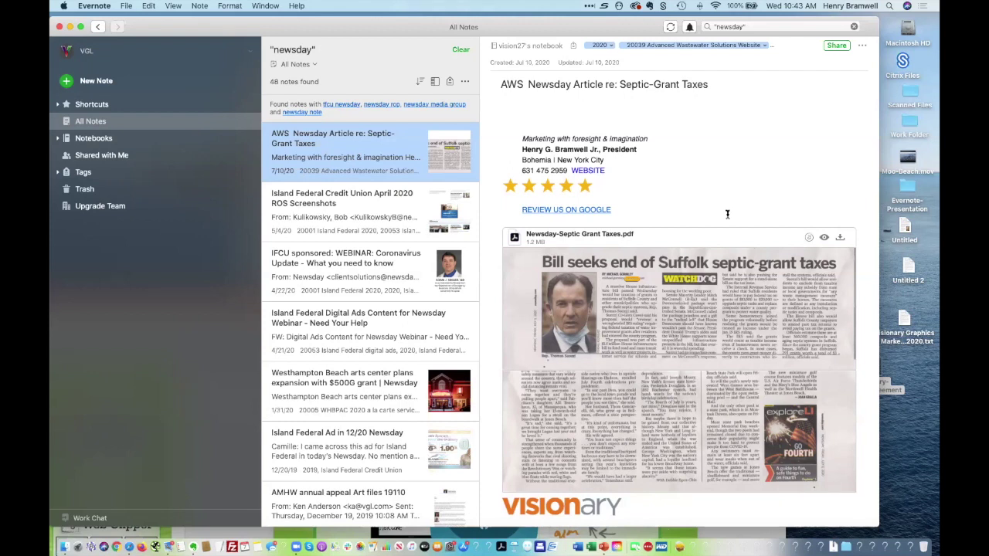
{"action": "scroll", "coordinate": [727, 214], "scroll_direction": "up", "scroll_amount": 3}
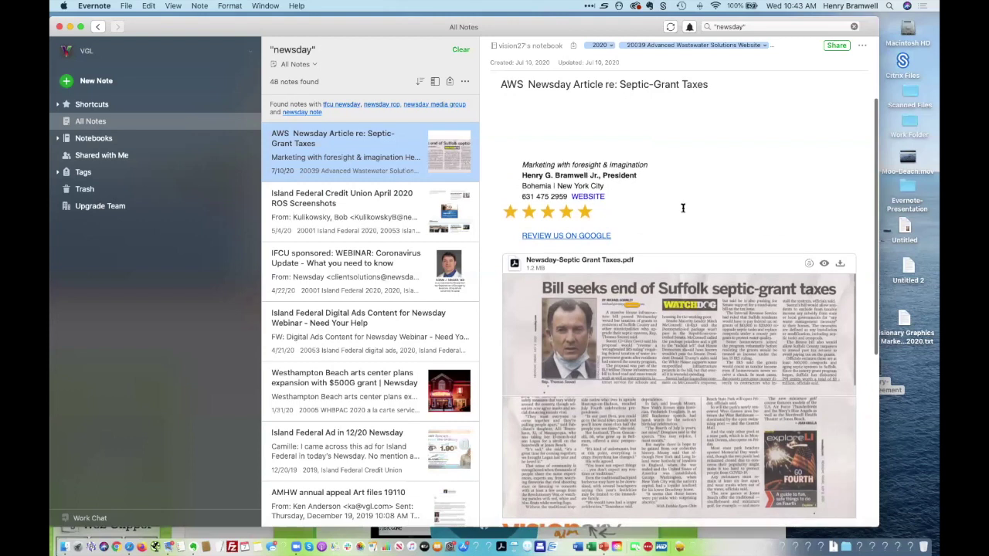
{"action": "scroll", "coordinate": [672, 218], "scroll_direction": "down", "scroll_amount": 1}
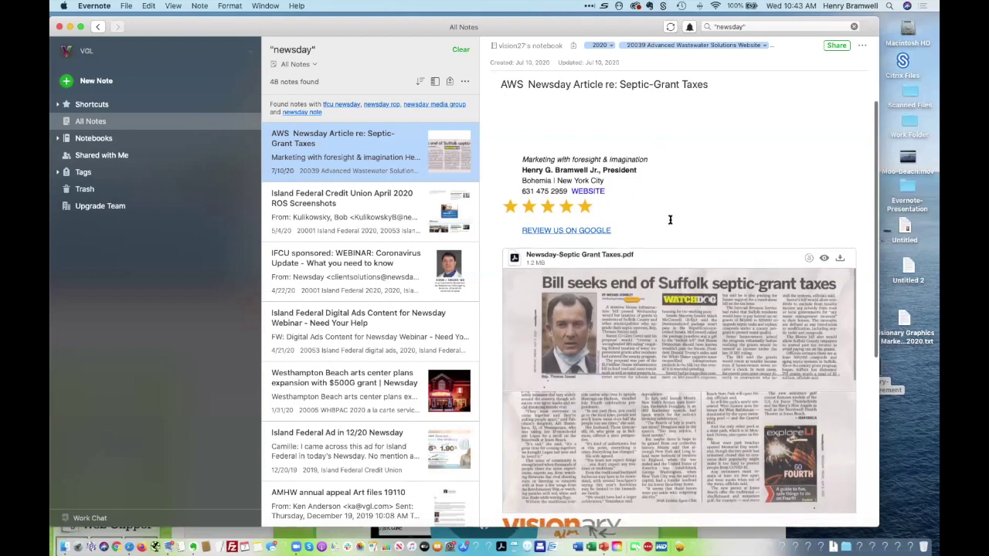
{"action": "scroll", "coordinate": [670, 220], "scroll_direction": "down", "scroll_amount": 5}
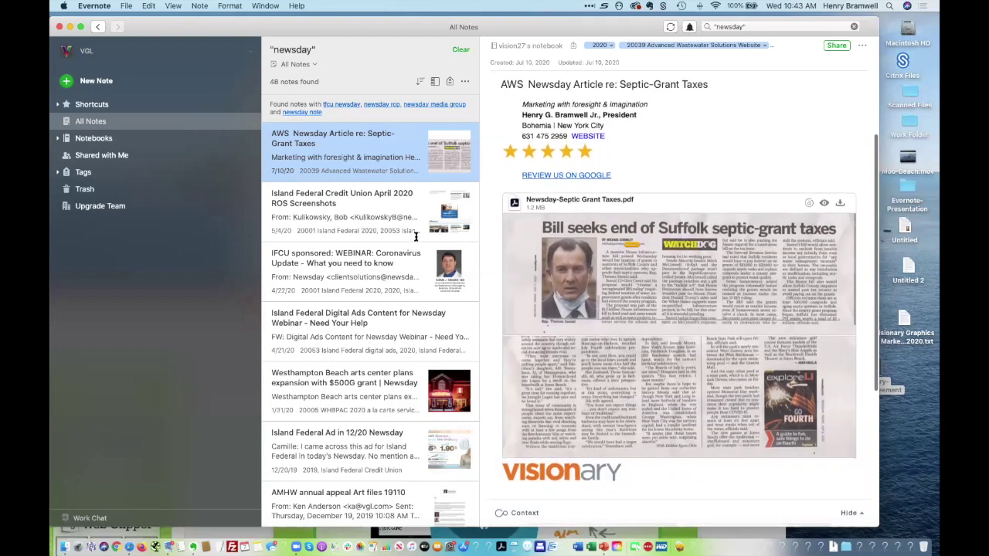
{"action": "left_click", "coordinate": [352, 221]}
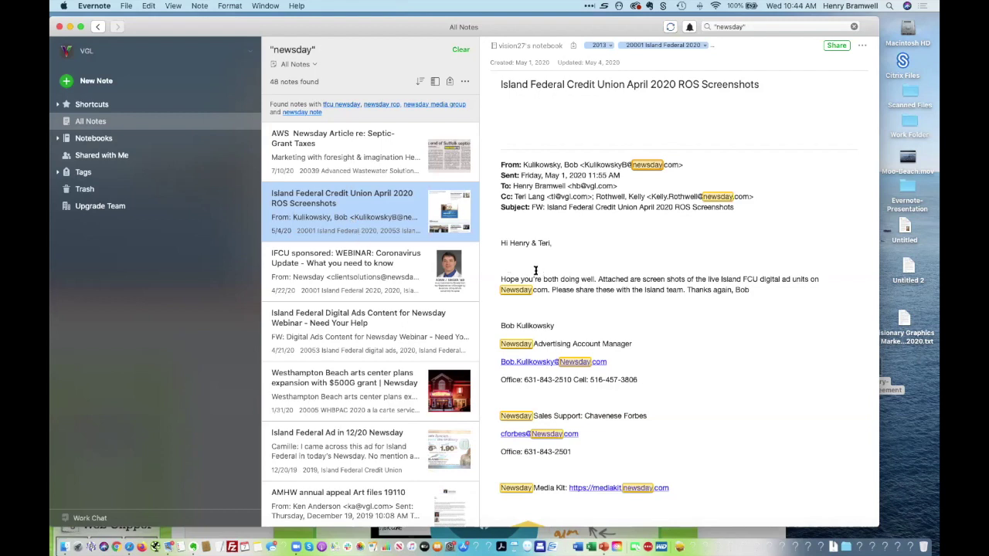
- Search all notes for "proposals" and clear the search to return to the notebook
{"action": "left_click", "coordinate": [759, 27]}
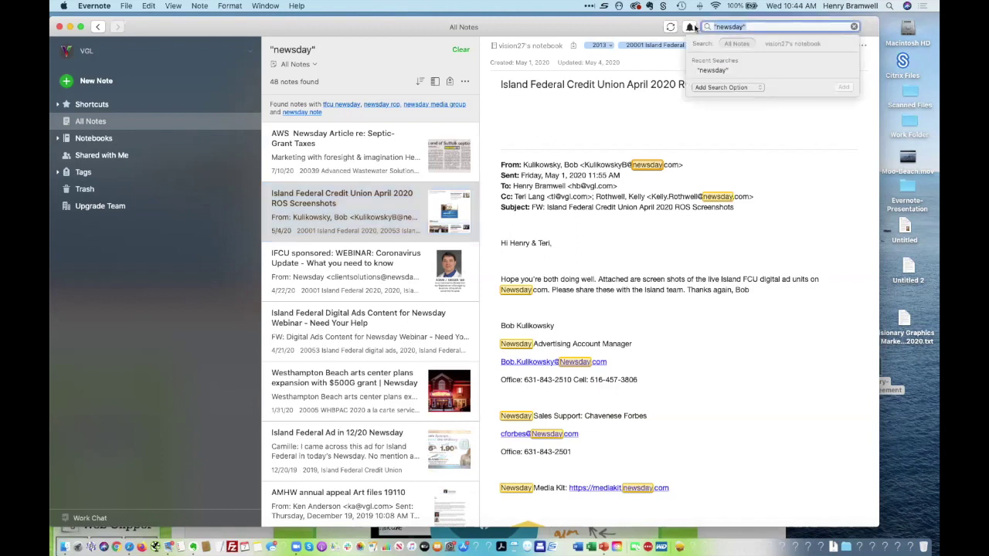
{"action": "type", "text": "prop"}
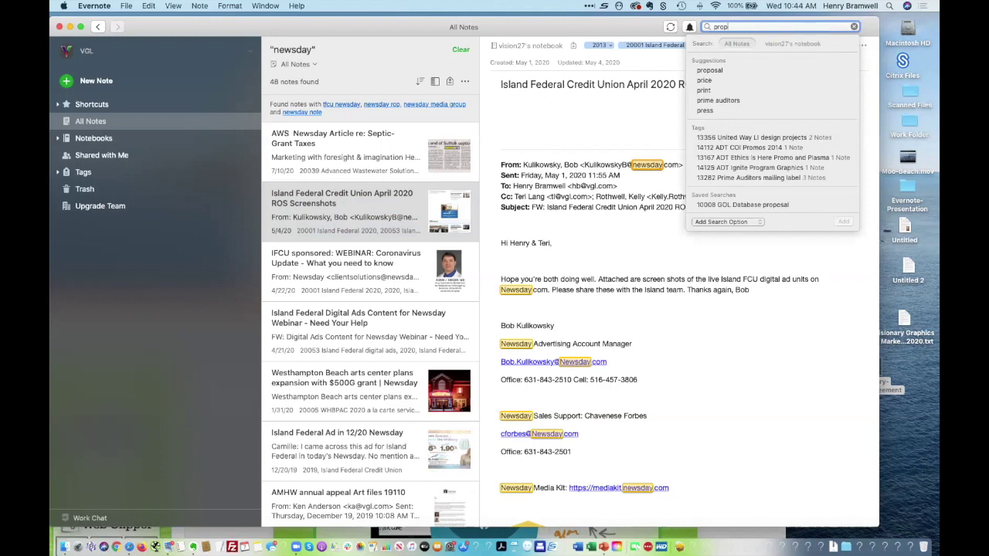
{"action": "type", "text": "osals"}
{"action": "key", "text": "Return"}
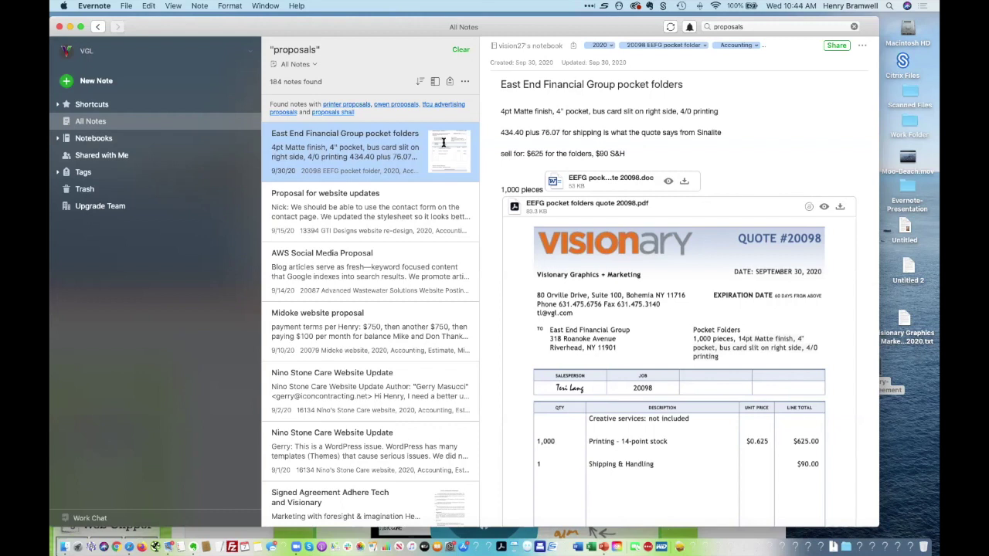
{"action": "left_click", "coordinate": [853, 27]}
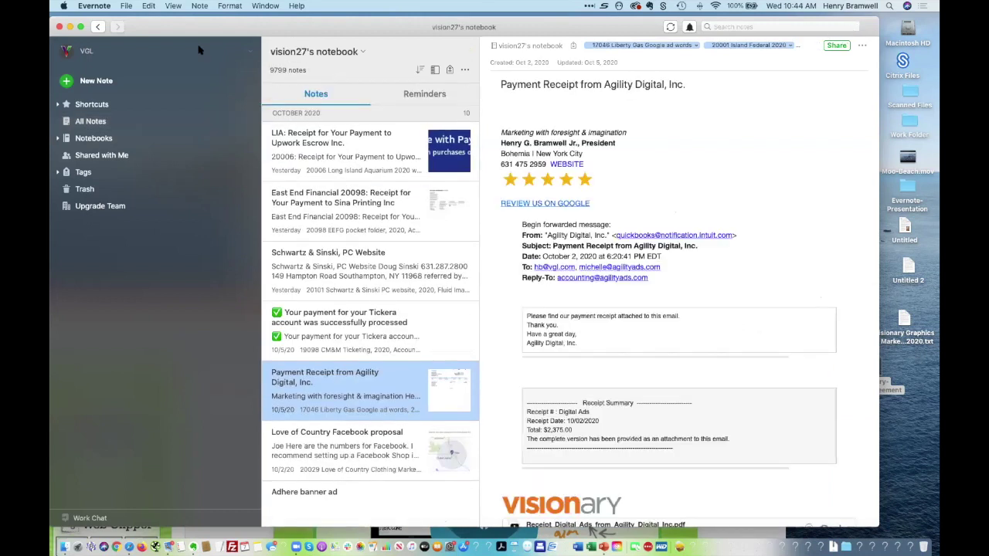
- Create a note titled "New Test Note" and add the existing tags Modern Yachts and How-To to it
{"action": "left_click", "coordinate": [74, 83]}
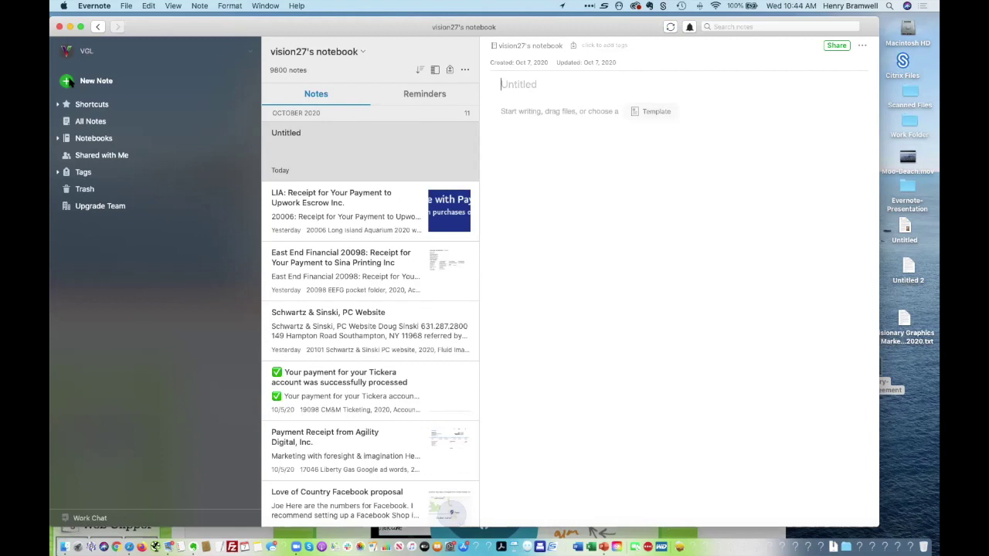
{"action": "type", "text": "New Test Note"}
{"action": "left_click", "coordinate": [612, 45]}
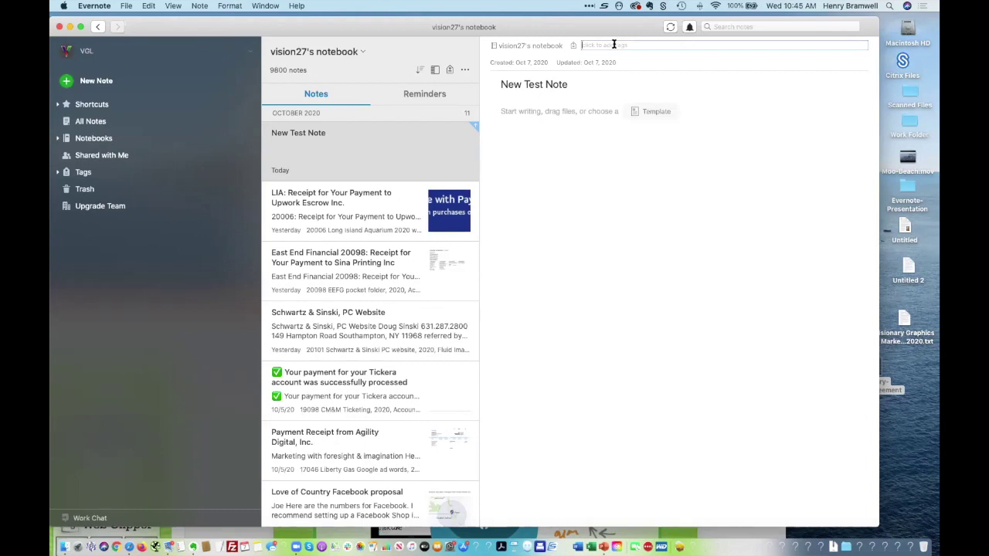
{"action": "type", "text": "modern Yachts"}
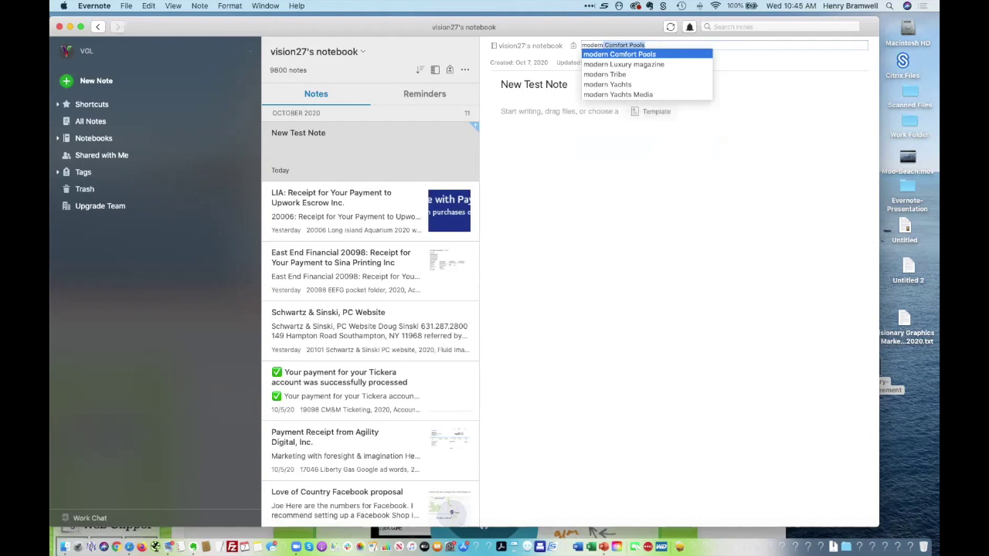
{"action": "left_click", "coordinate": [607, 84]}
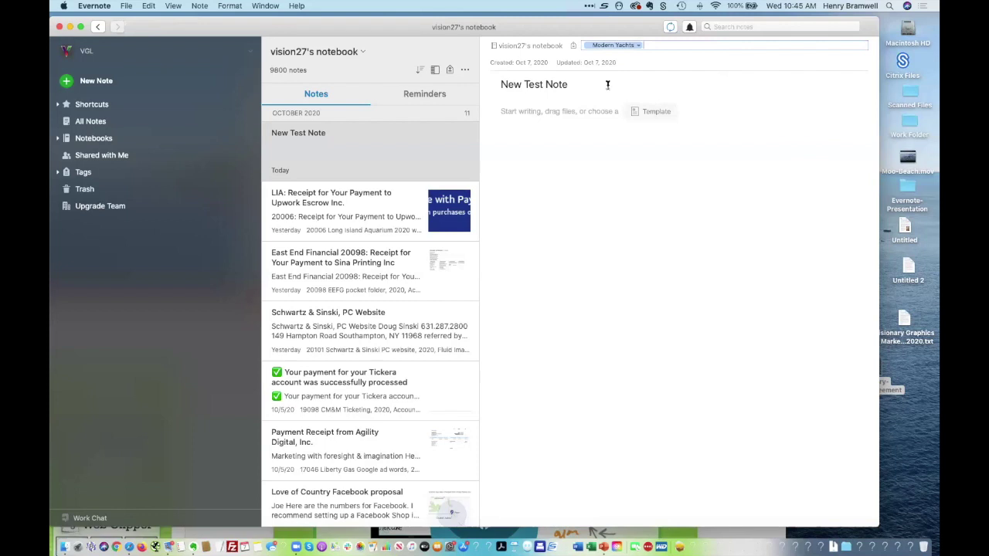
{"action": "left_click", "coordinate": [682, 44]}
{"action": "type", "text": "how-to"}
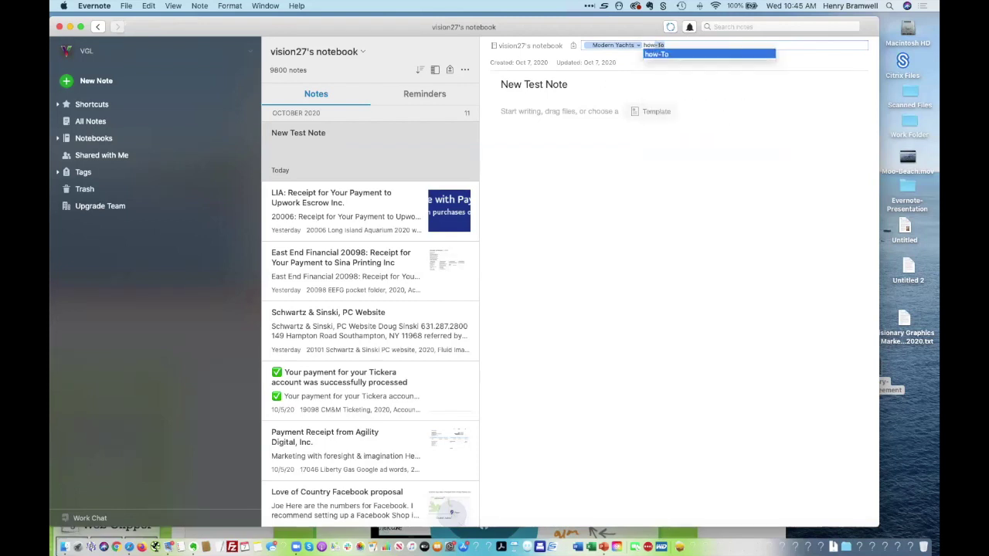
{"action": "key", "text": "Return"}
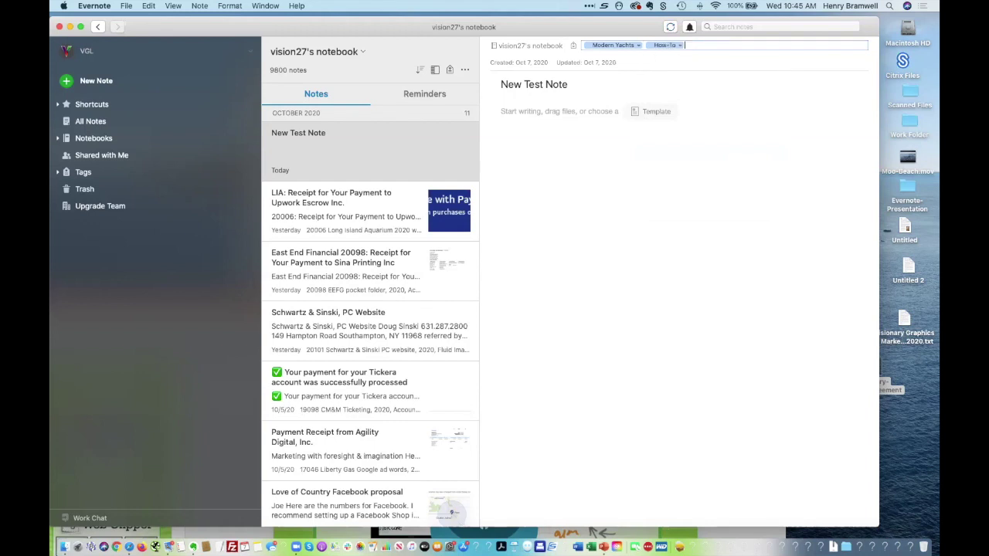
{"action": "left_click", "coordinate": [542, 111]}
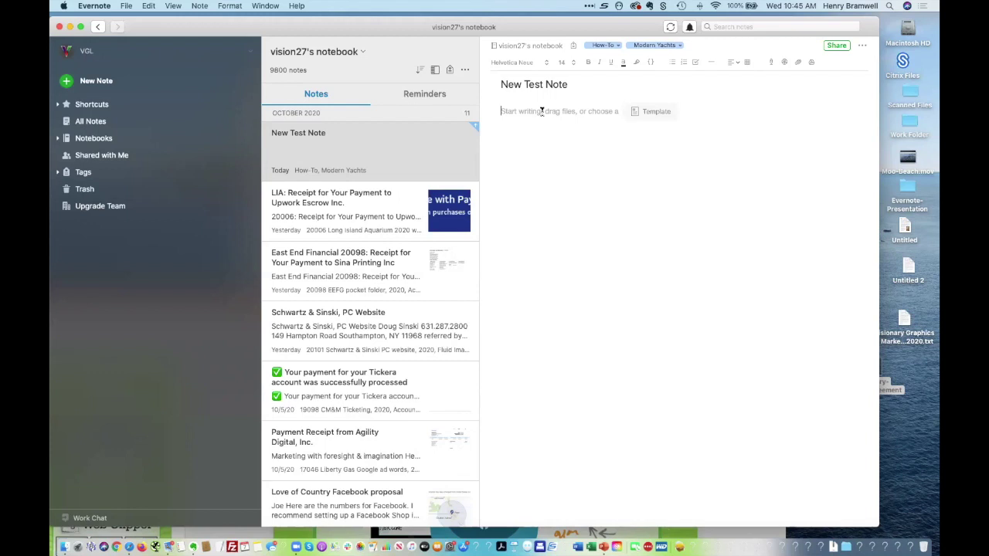
{"action": "type", "text": "hhhhhh"}
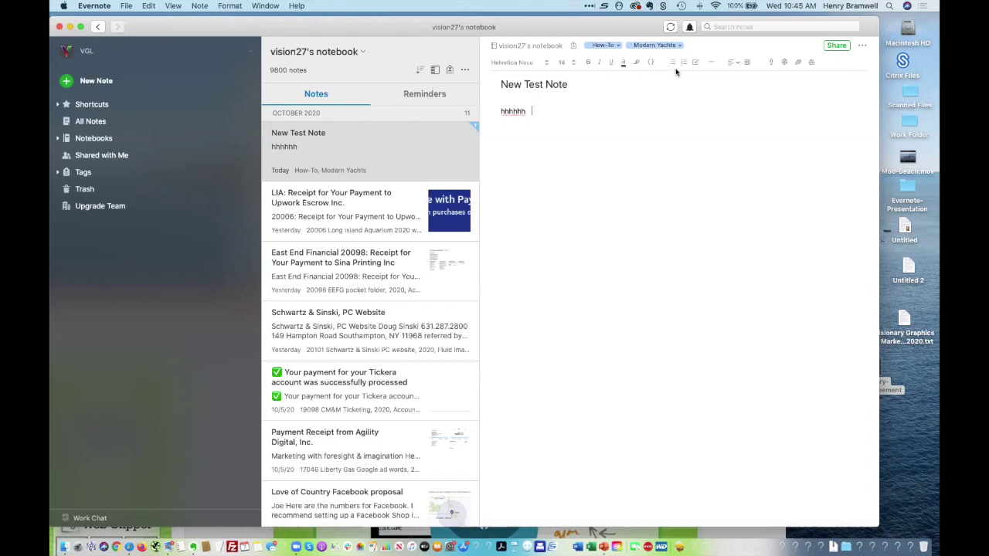
{"action": "left_click_drag", "start_coordinate": [529, 112], "coordinate": [485, 104]}
{"action": "key", "text": "BackSpace"}
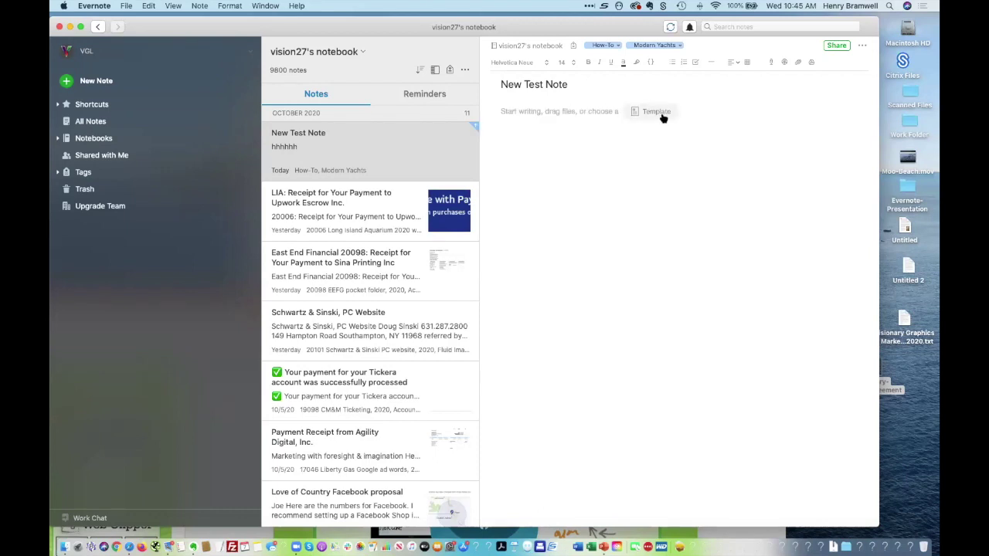
- Open the template gallery from the empty note, browse the templates and show the Project Management category
{"action": "left_click", "coordinate": [661, 116]}
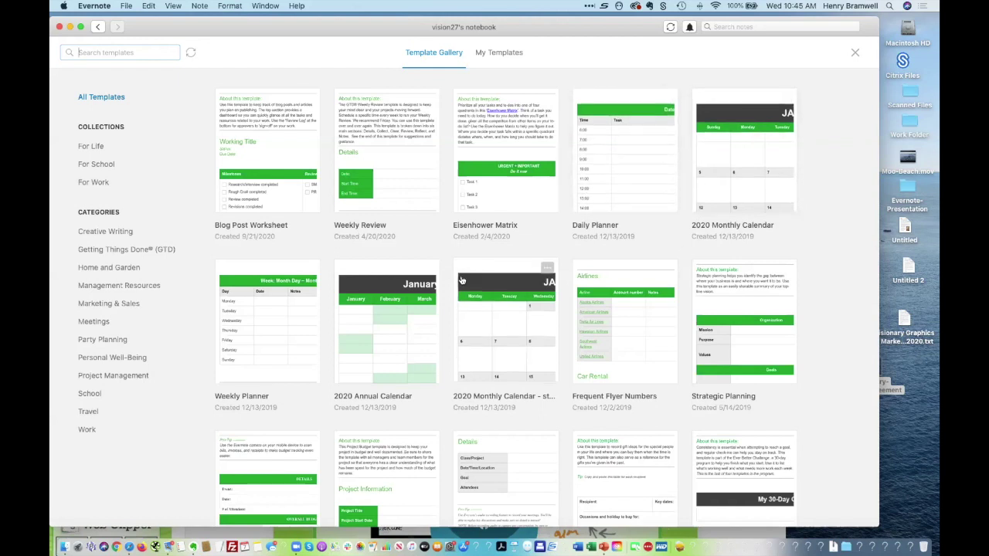
{"action": "scroll", "coordinate": [461, 280], "scroll_direction": "down", "scroll_amount": 3}
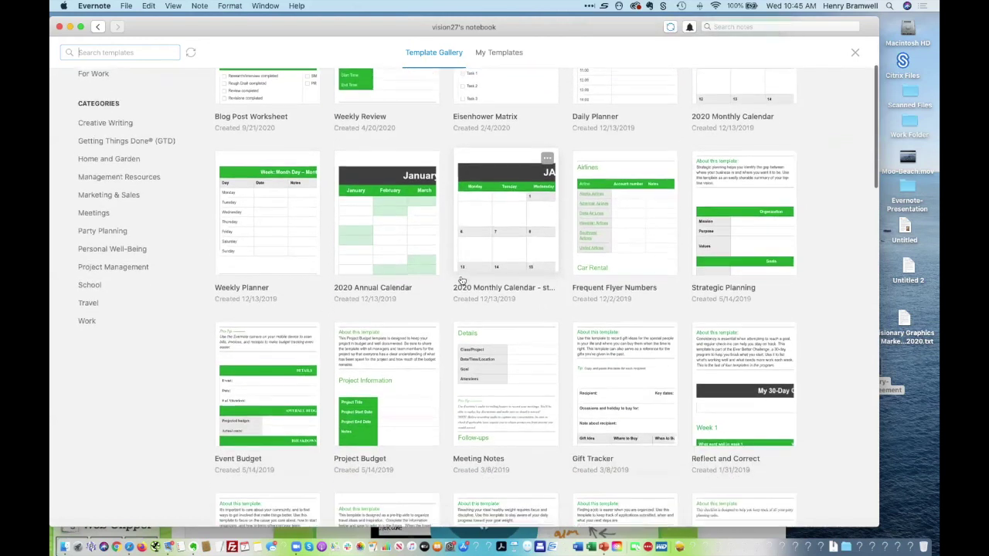
{"action": "scroll", "coordinate": [461, 280], "scroll_direction": "down", "scroll_amount": 3}
{"action": "scroll", "coordinate": [461, 280], "scroll_direction": "up", "scroll_amount": 1}
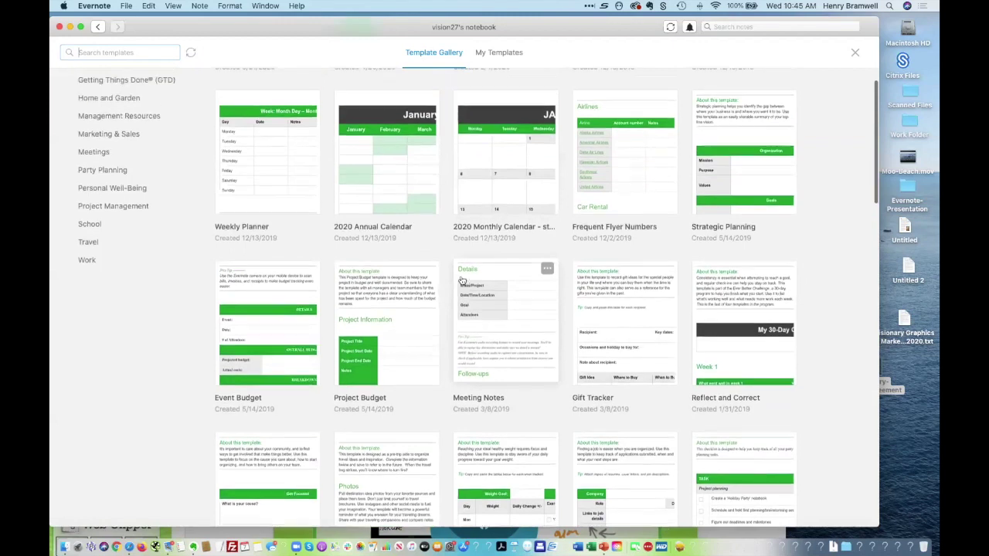
{"action": "scroll", "coordinate": [461, 280], "scroll_direction": "up", "scroll_amount": 1}
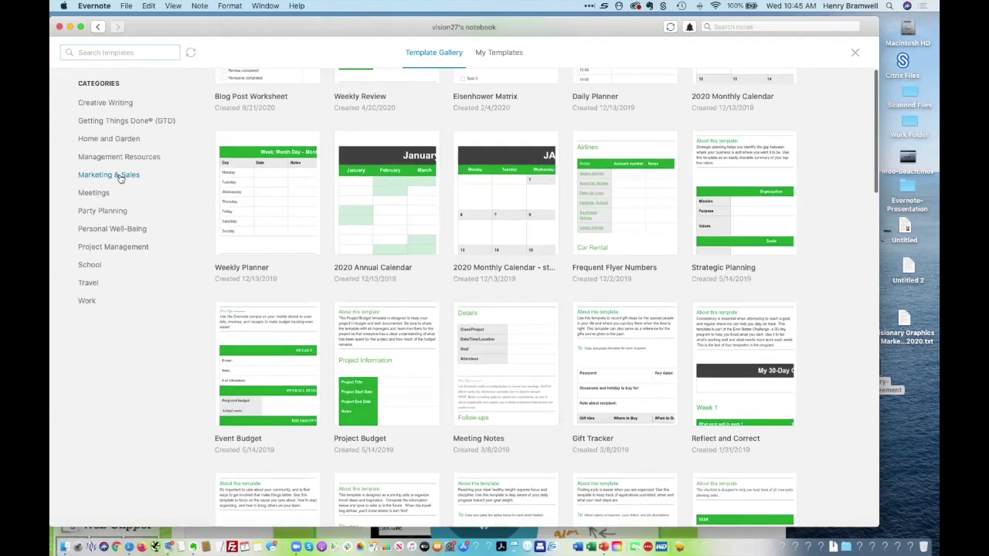
{"action": "left_click", "coordinate": [129, 249]}
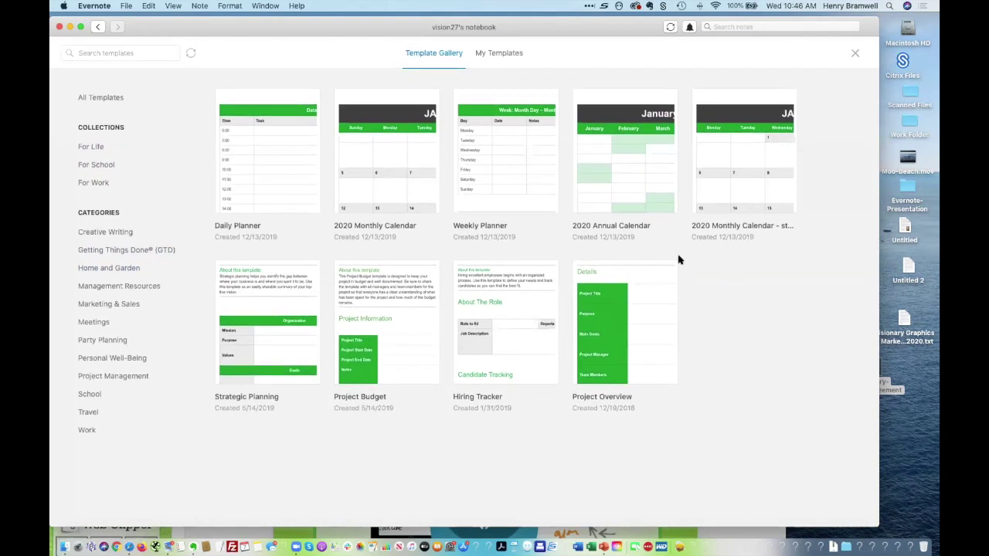
- Show all templates, search them for "check", and apply the Party Planning Checklist template to the note
{"action": "left_click", "coordinate": [109, 102]}
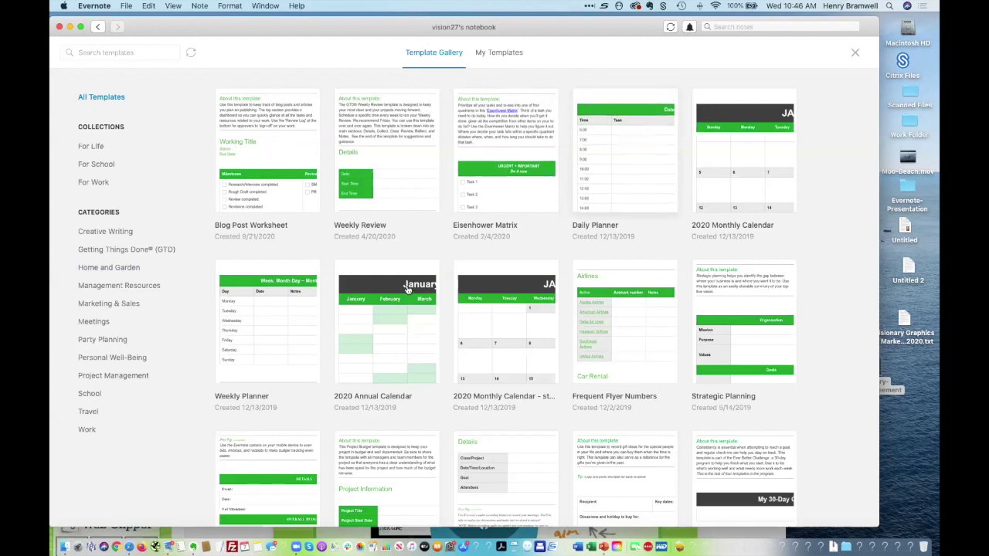
{"action": "left_click", "coordinate": [134, 54]}
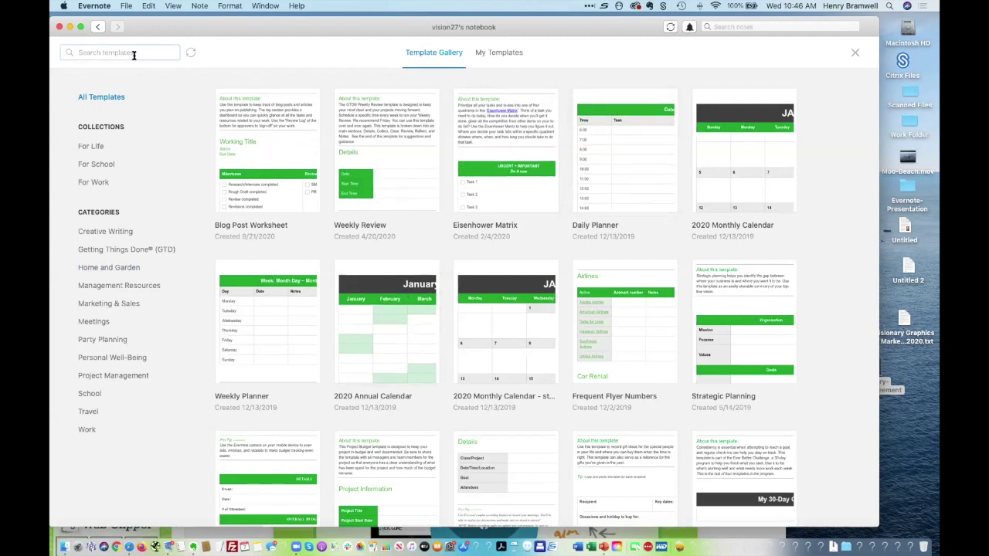
{"action": "type", "text": "check"}
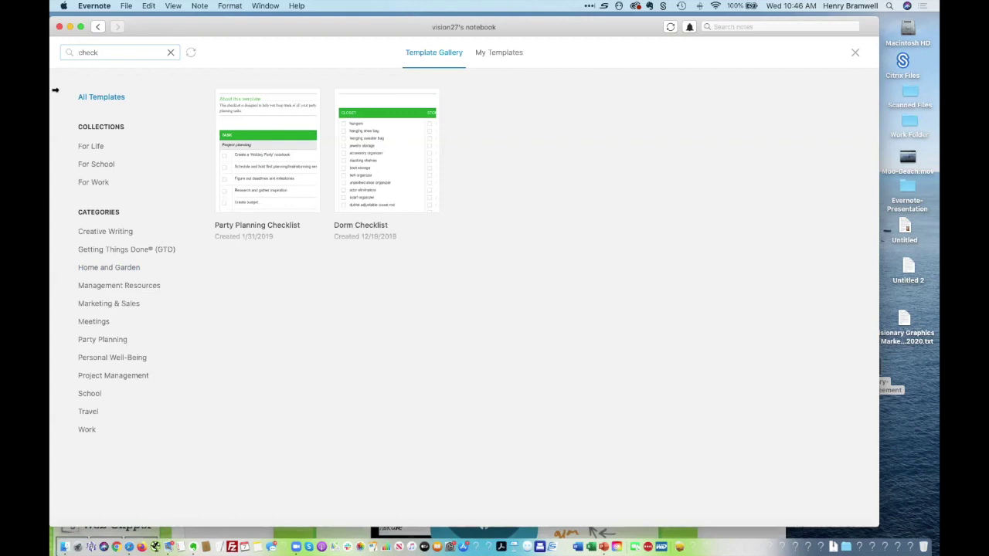
{"action": "left_click", "coordinate": [267, 187]}
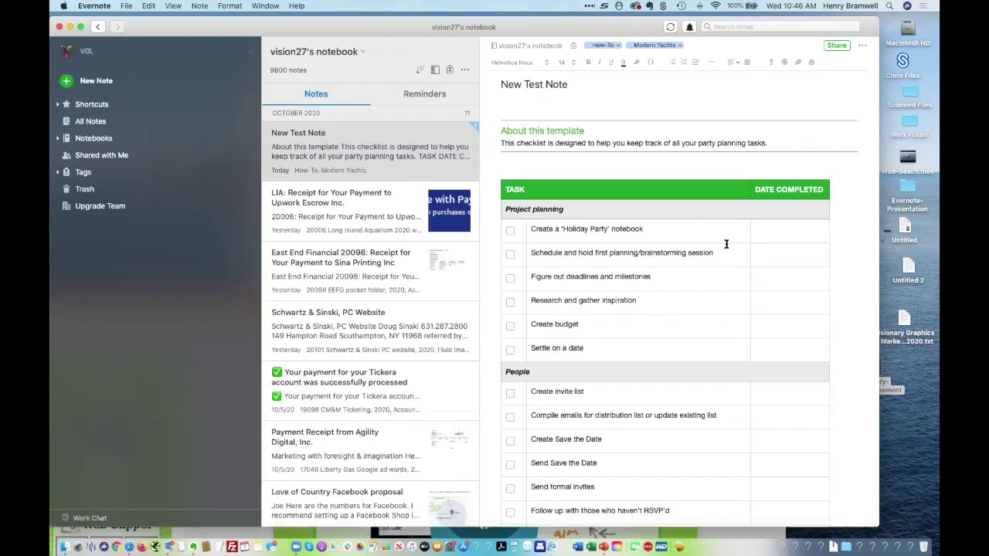
- Examine the checklist in New Test Note from the project planning tasks through the after-party section, including its editable task text
{"action": "left_click", "coordinate": [561, 228]}
{"action": "left_click_drag", "start_coordinate": [577, 228], "coordinate": [544, 229]}
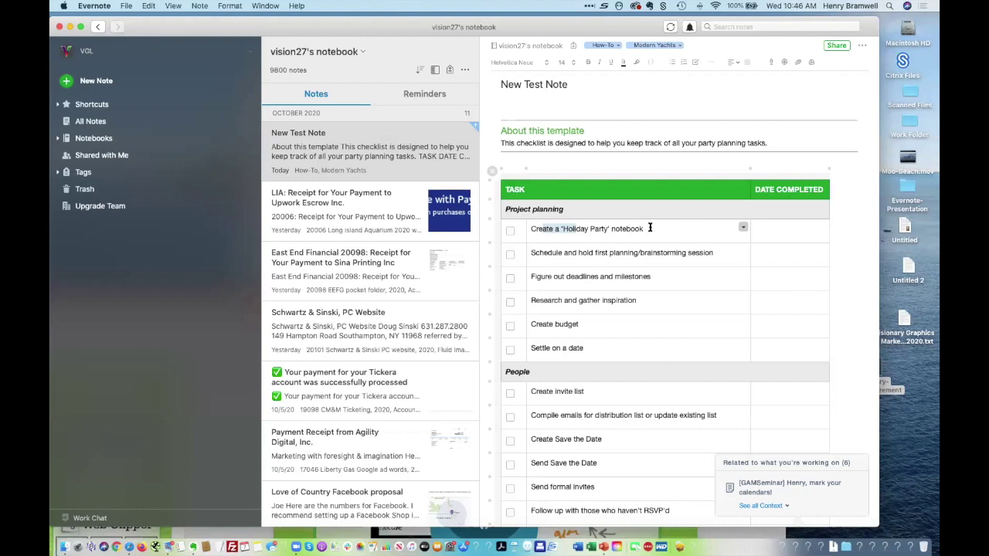
{"action": "left_click_drag", "start_coordinate": [589, 228], "coordinate": [543, 229]}
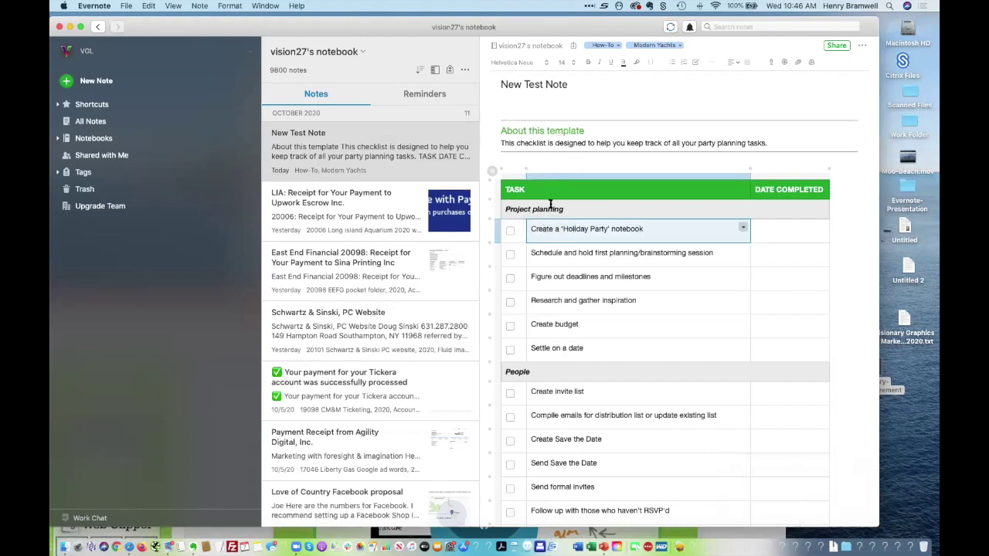
{"action": "left_click", "coordinate": [541, 211]}
{"action": "scroll", "coordinate": [610, 348], "scroll_direction": "down", "scroll_amount": 8}
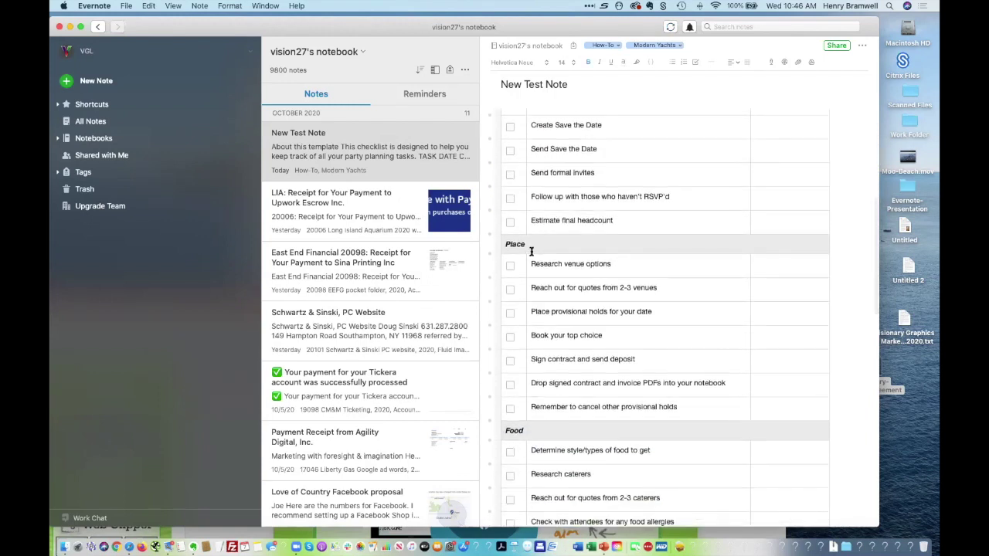
{"action": "scroll", "coordinate": [541, 263], "scroll_direction": "down", "scroll_amount": 8}
{"action": "scroll", "coordinate": [557, 285], "scroll_direction": "down", "scroll_amount": 7}
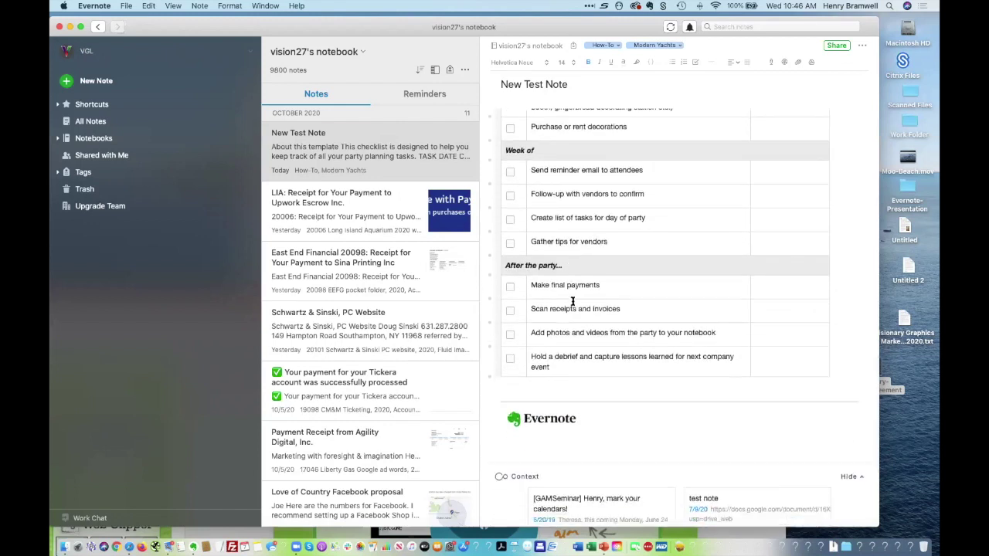
{"action": "scroll", "coordinate": [573, 301], "scroll_direction": "up", "scroll_amount": 20}
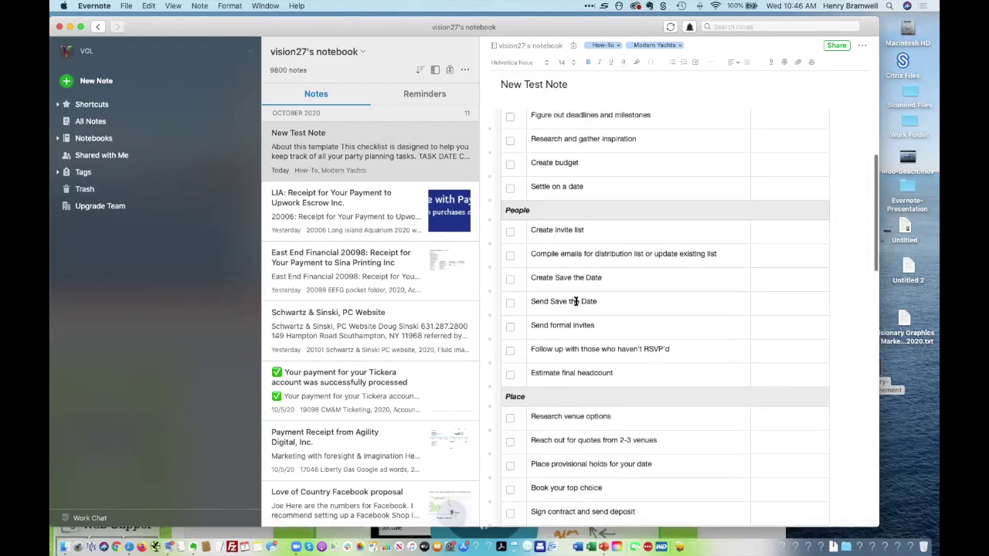
{"action": "scroll", "coordinate": [576, 301], "scroll_direction": "up", "scroll_amount": 4}
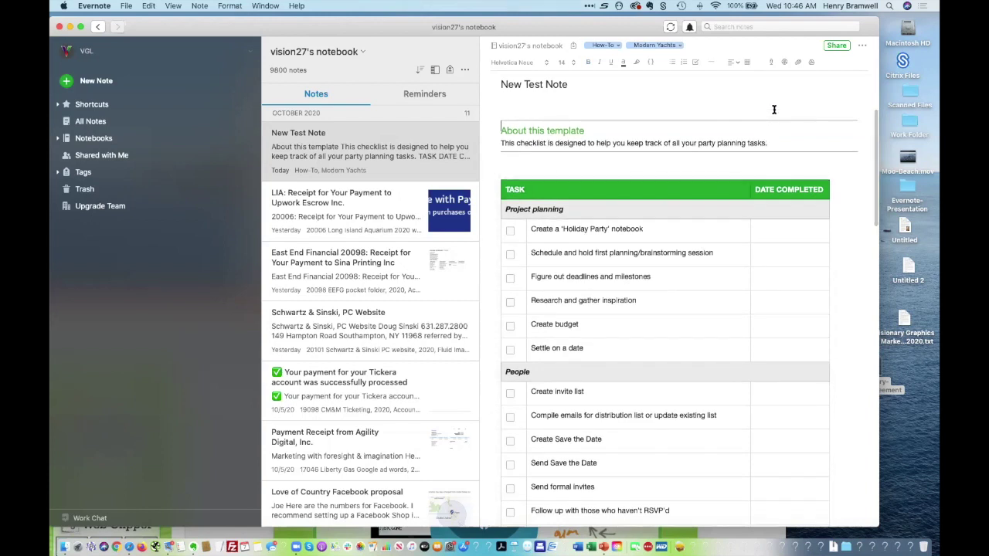
- Open the sharing options of New Test Note, review the permission levels, and let anyone with the link view the note
{"action": "left_click", "coordinate": [837, 46]}
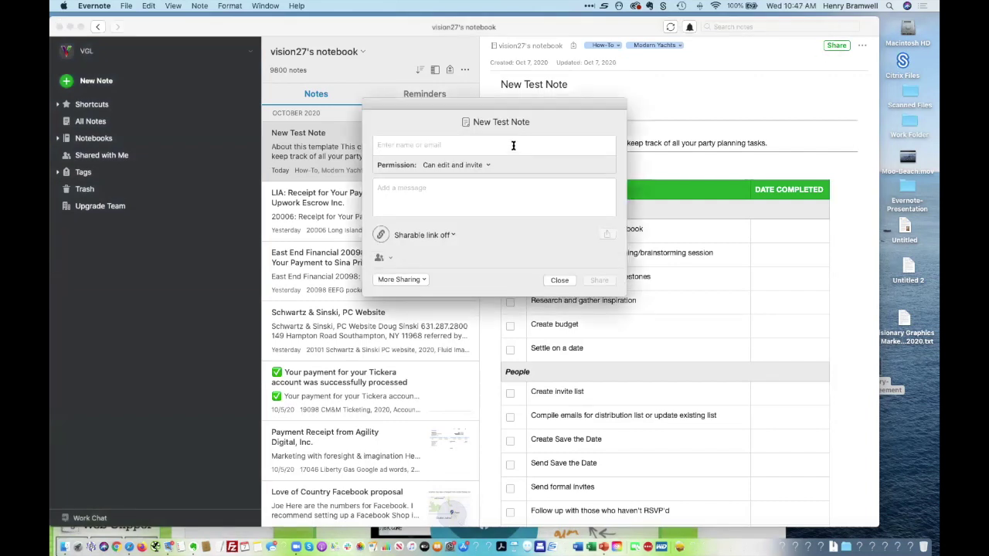
{"action": "left_click", "coordinate": [488, 165]}
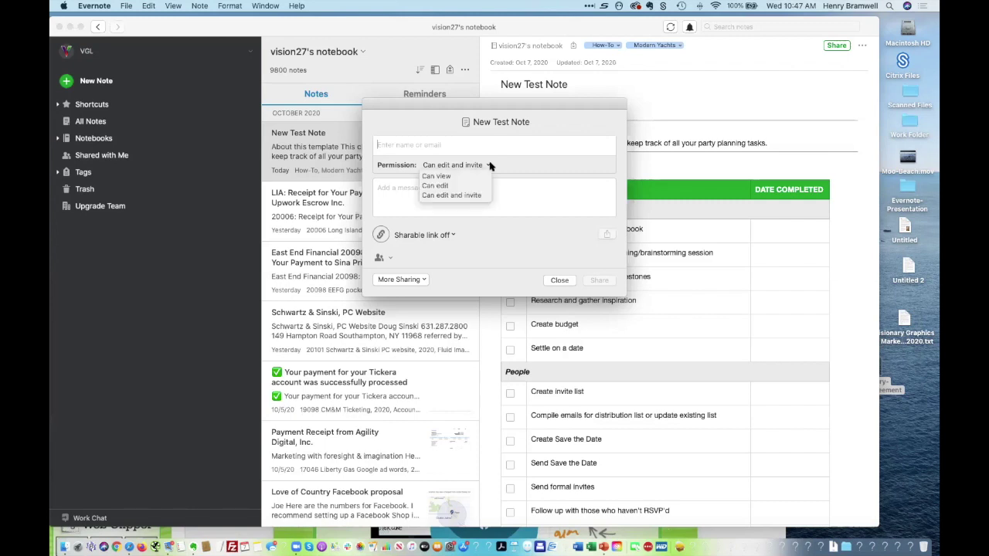
{"action": "left_click", "coordinate": [508, 168]}
{"action": "left_click", "coordinate": [455, 236]}
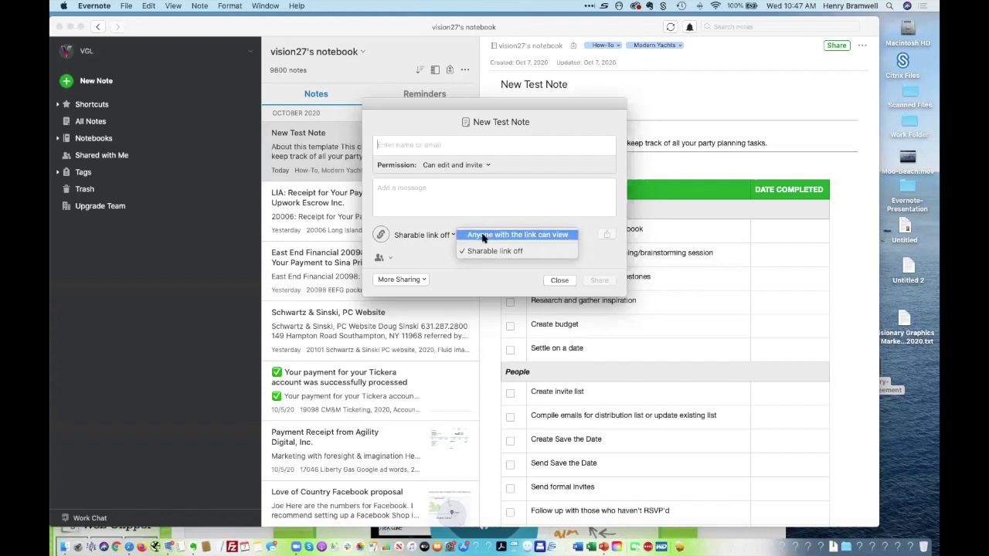
{"action": "left_click", "coordinate": [483, 234]}
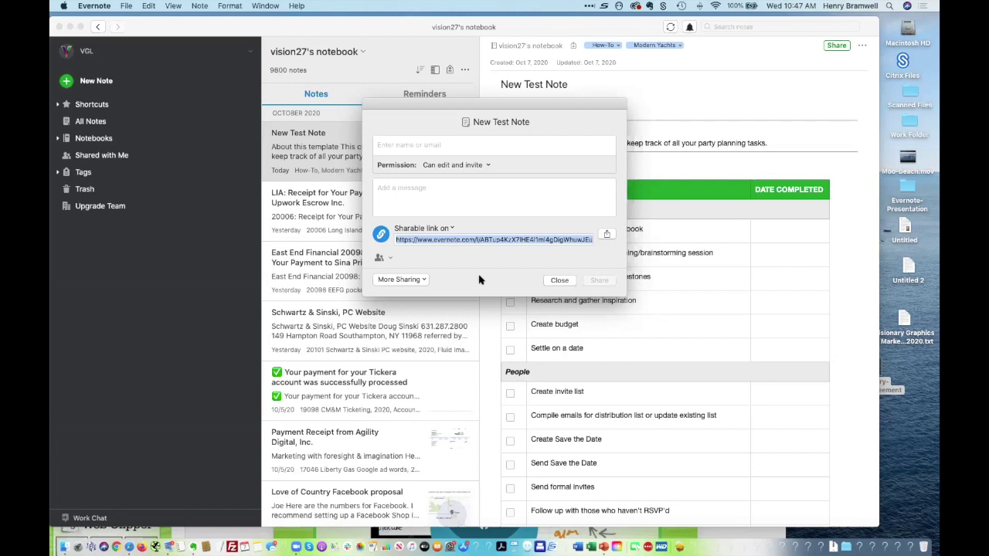
{"action": "left_click", "coordinate": [547, 281]}
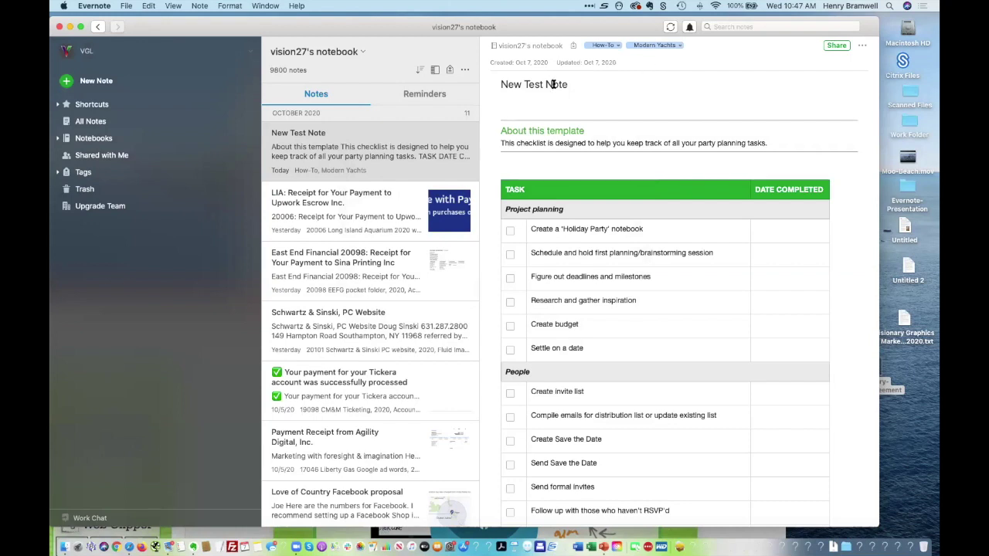
- Review the tags and title of New Test Note and the list of additional actions available for it
{"action": "left_click", "coordinate": [401, 156]}
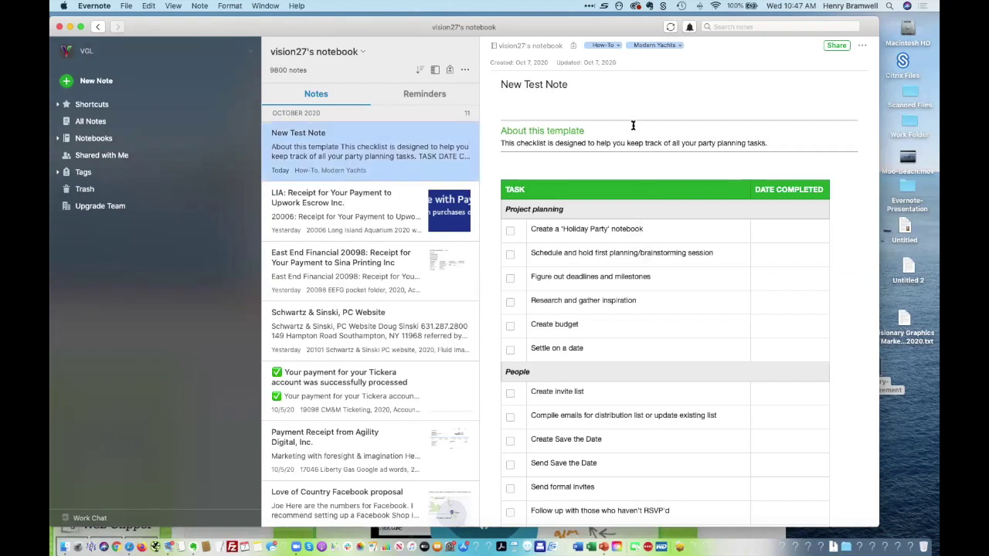
{"action": "left_click", "coordinate": [692, 45]}
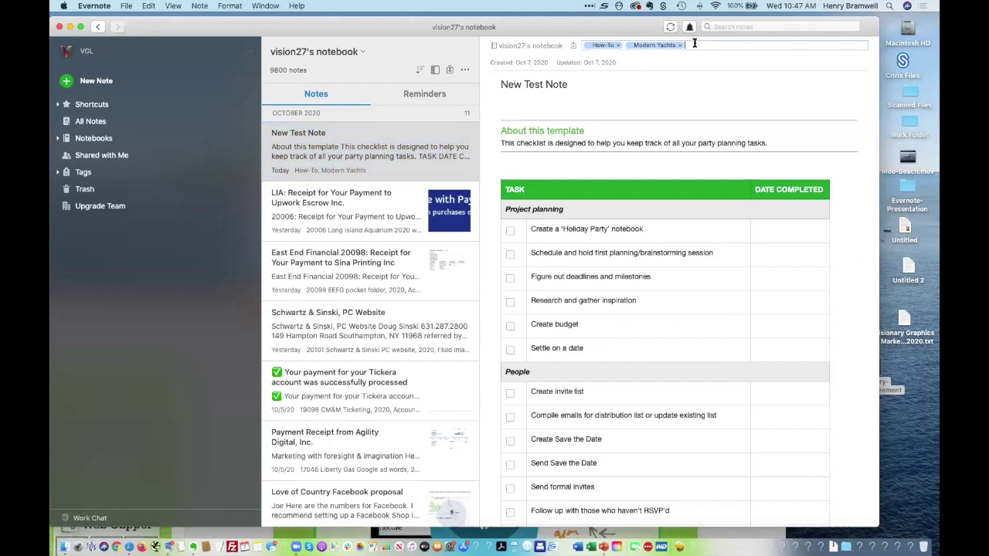
{"action": "left_click", "coordinate": [562, 82]}
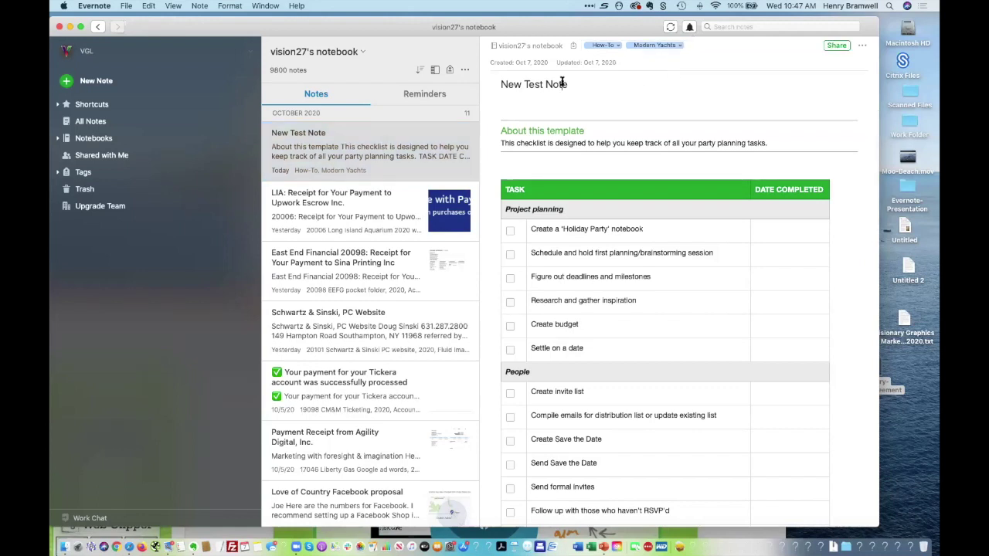
{"action": "left_click", "coordinate": [862, 46]}
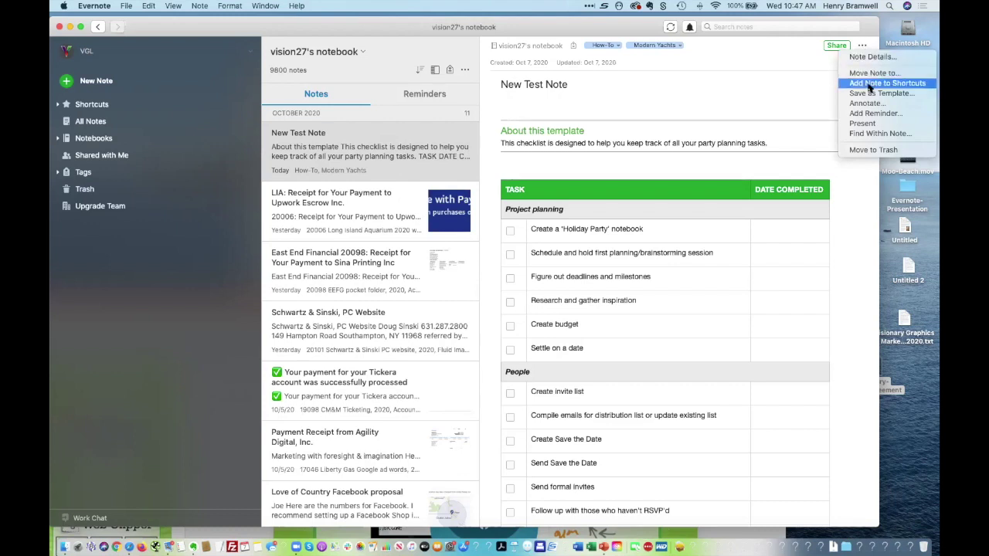
{"action": "left_click", "coordinate": [883, 151]}
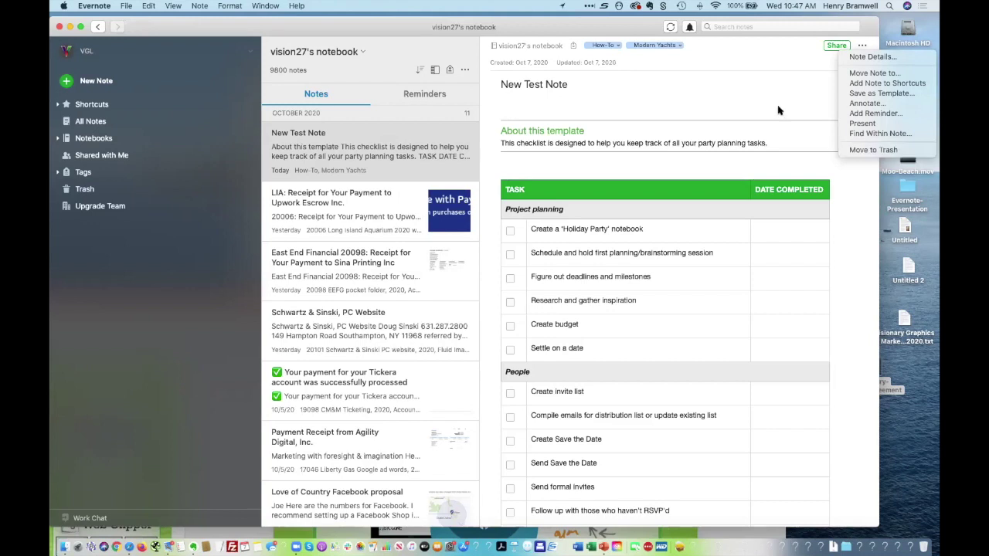
- Select the East End Financial, Schwartz & Sinski and Tickera notes together to view the multi-note actions, and return to New Test Note
{"action": "left_click", "coordinate": [364, 271]}
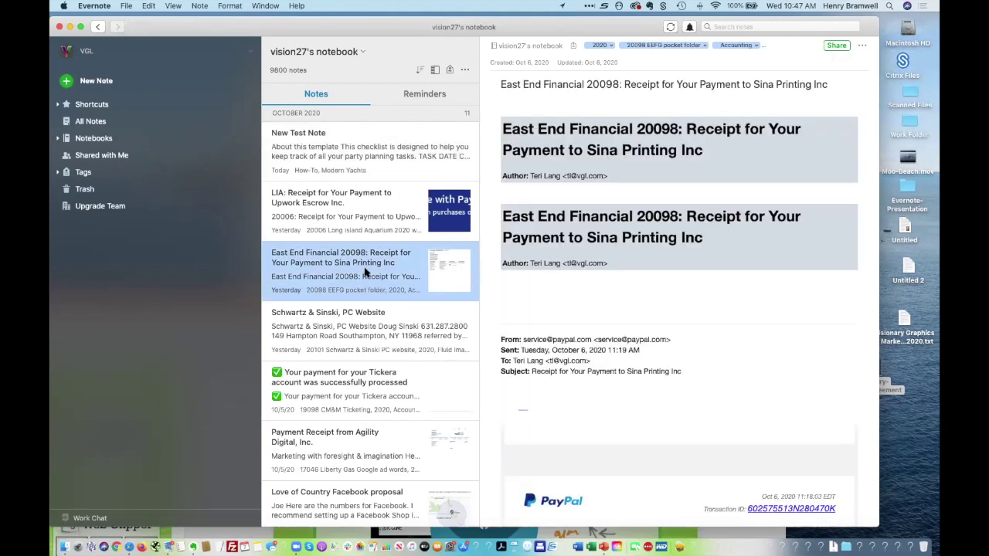
{"action": "left_click", "coordinate": [345, 313], "text": "shift"}
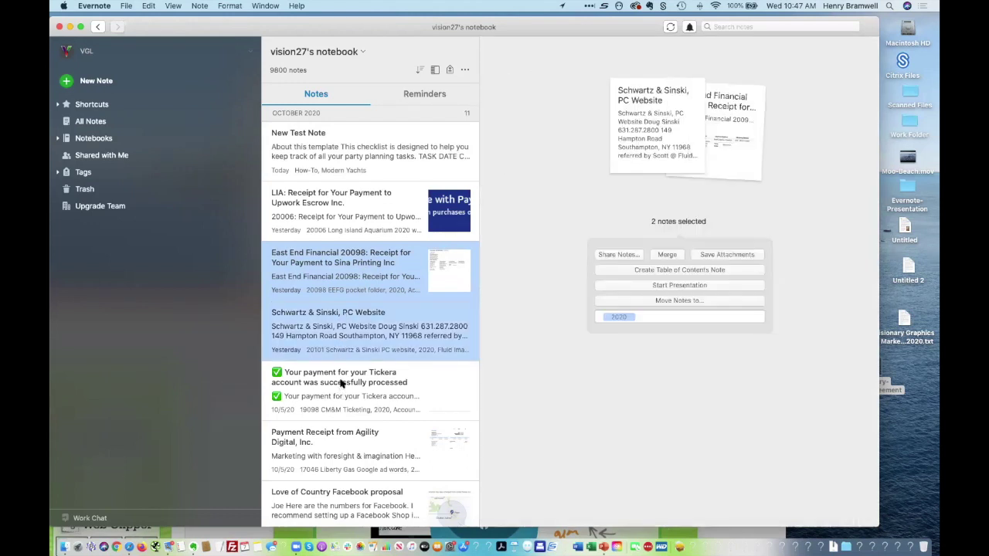
{"action": "left_click", "coordinate": [340, 384], "text": "shift"}
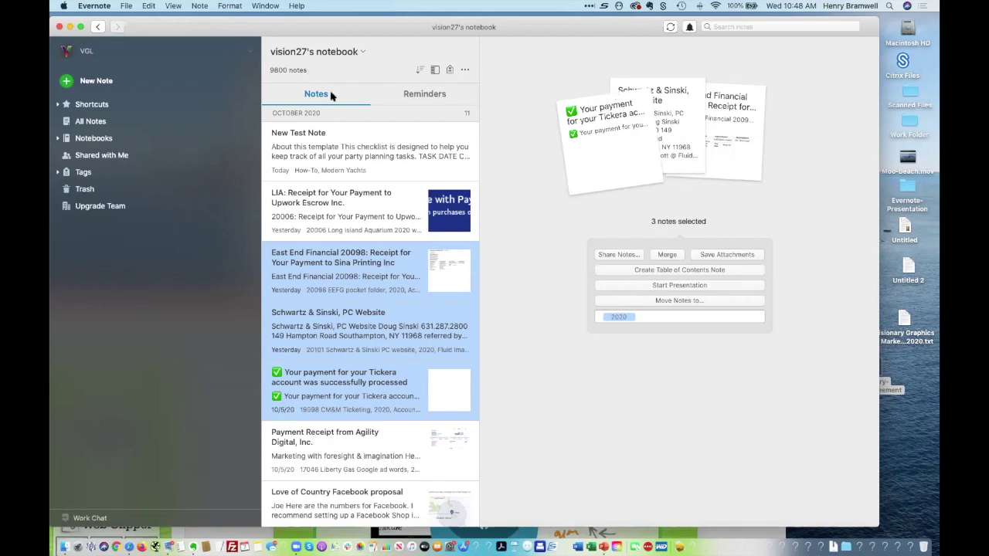
{"action": "left_click", "coordinate": [393, 156]}
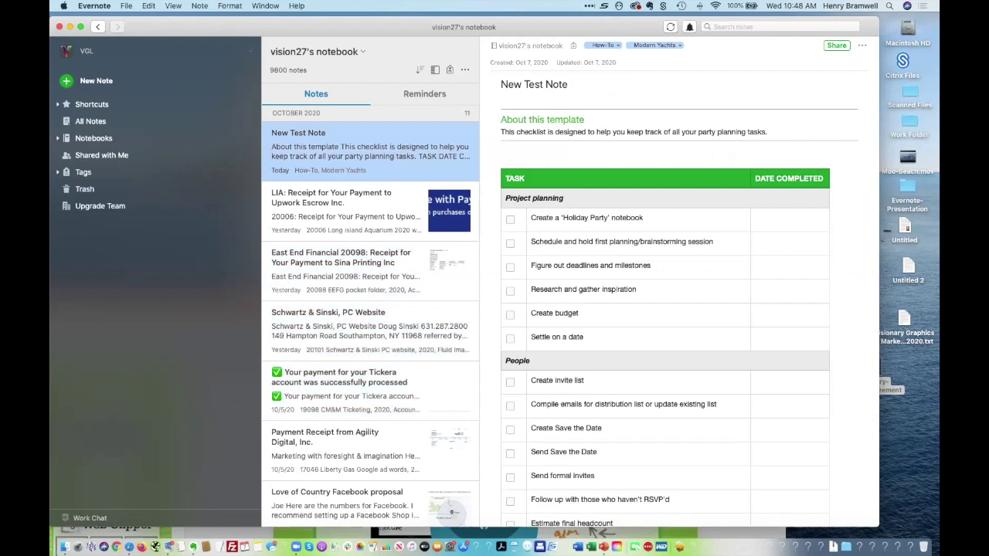
- Switch to Mail and start forwarding the October Miller Business Center email, with the Evernote VGL contact as recipient
{"action": "key", "text": "super+Tab"}
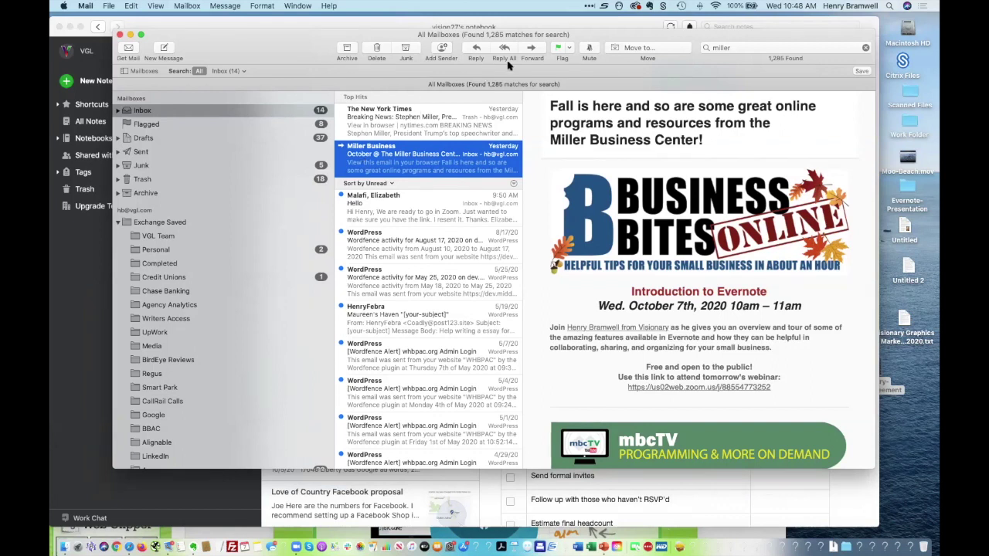
{"action": "left_click", "coordinate": [531, 51]}
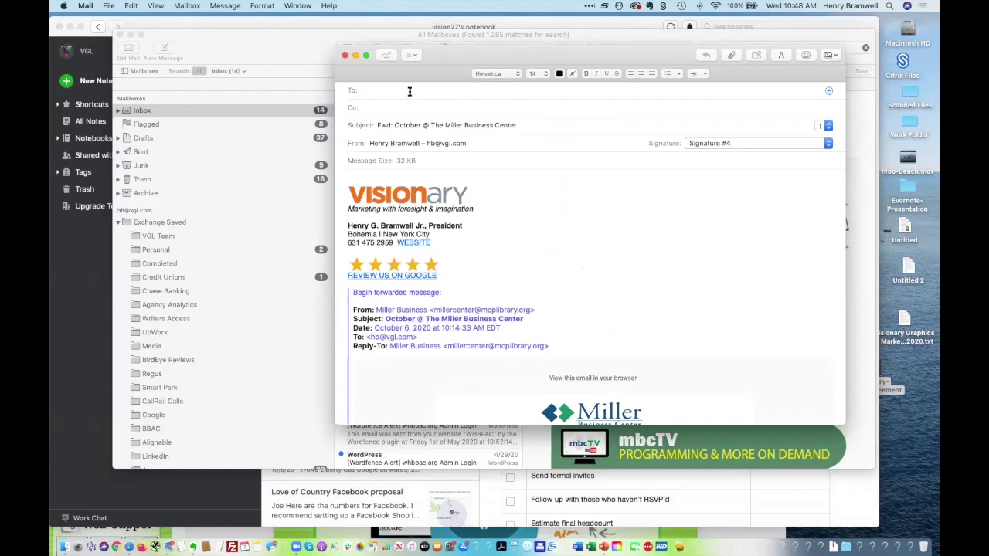
{"action": "type", "text": "ev"}
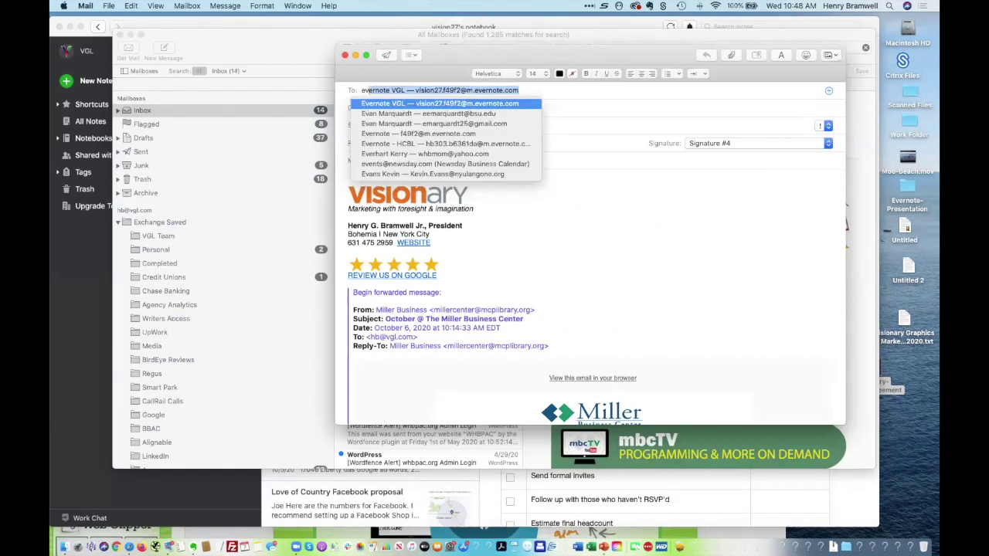
{"action": "key", "text": "Return"}
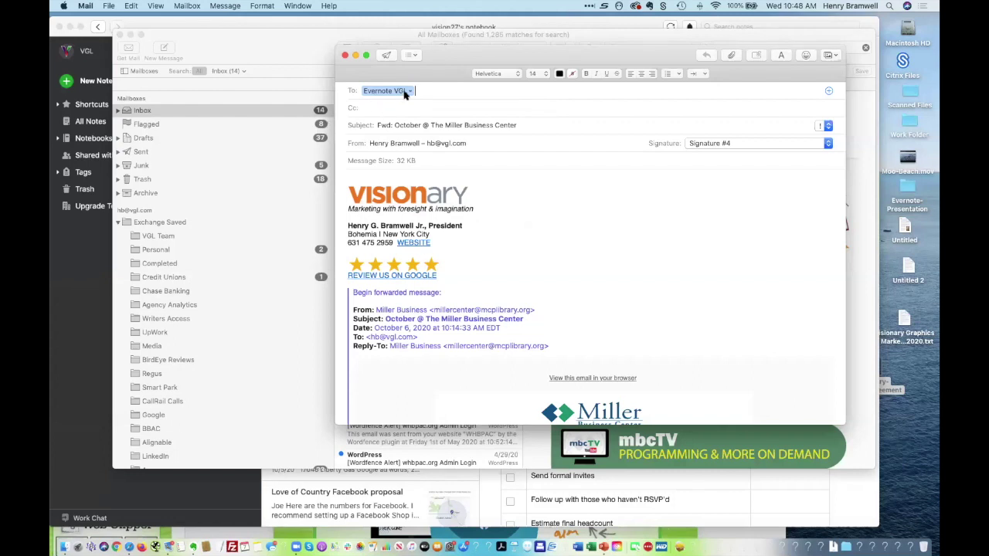
- Delete the signature and the forwarded-message header from the email body, and send the message
{"action": "left_click", "coordinate": [541, 344]}
{"action": "mouse_move", "coordinate": [541, 345]}
{"action": "left_mouse_down"}
{"action": "mouse_move", "coordinate": [349, 236]}
{"action": "mouse_move", "coordinate": [347, 179]}
{"action": "left_mouse_up"}
{"action": "key", "text": "BackSpace"}
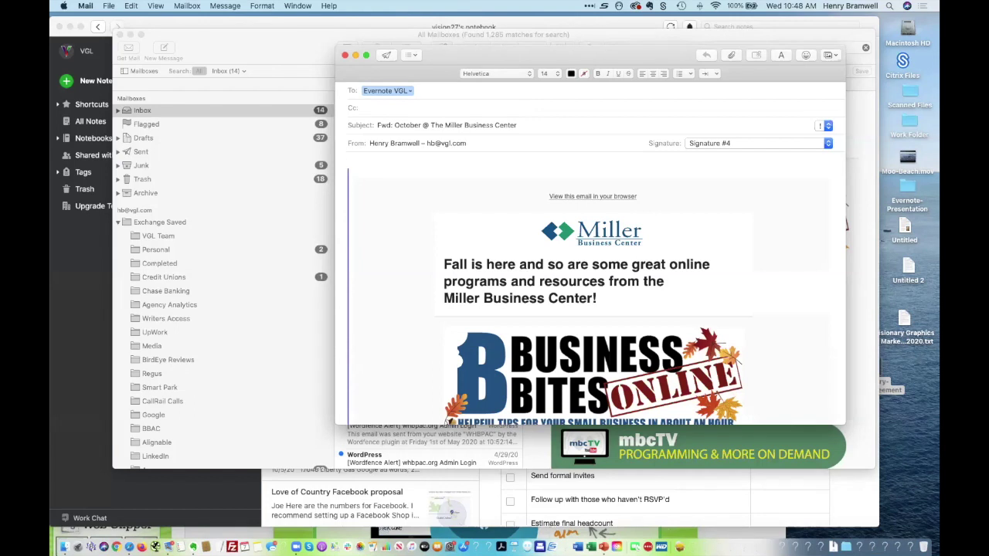
{"action": "left_click", "coordinate": [387, 57]}
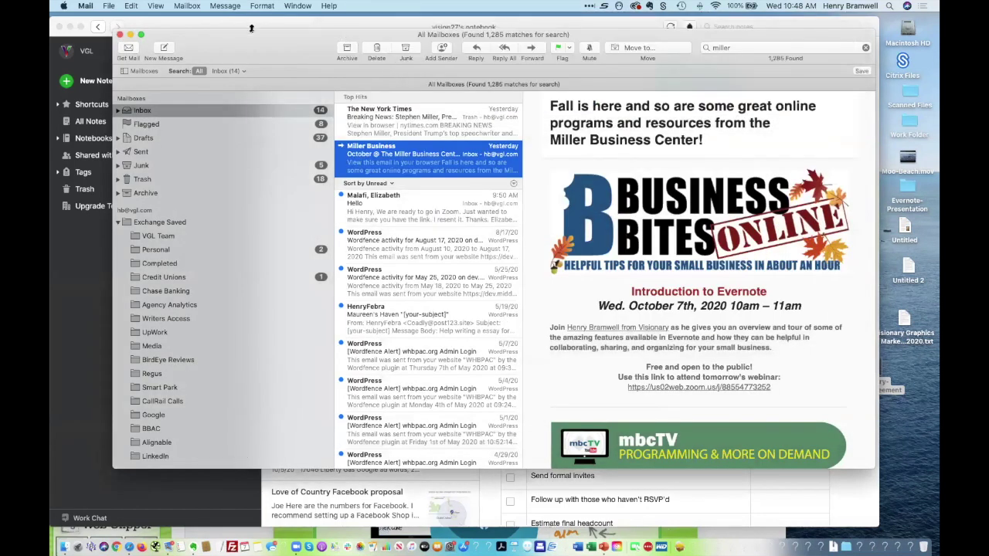
- Hide Mail, return to Evernote, and open the forwarded "Fwd: October @ The Miller Business Center" note
{"action": "key", "text": "super+h"}
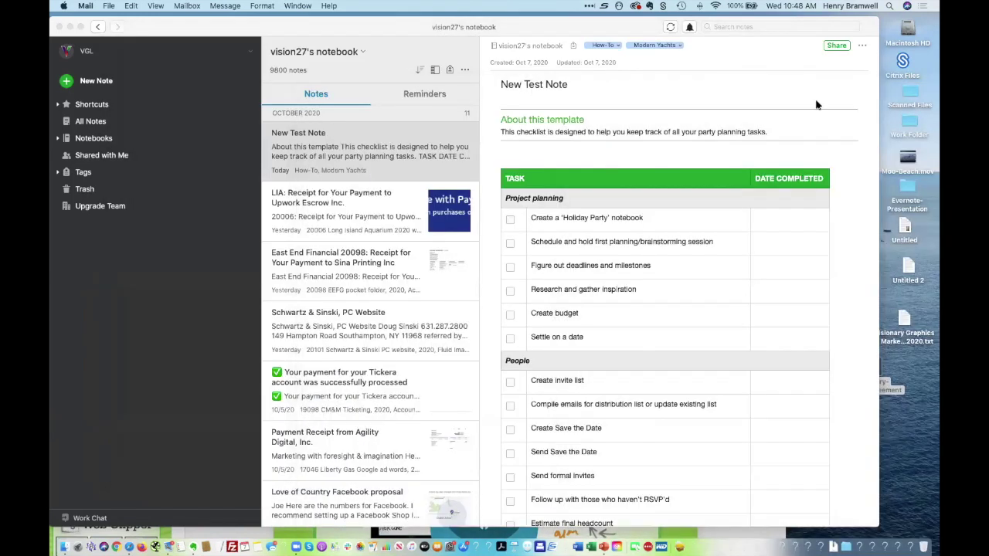
{"action": "left_click", "coordinate": [179, 33]}
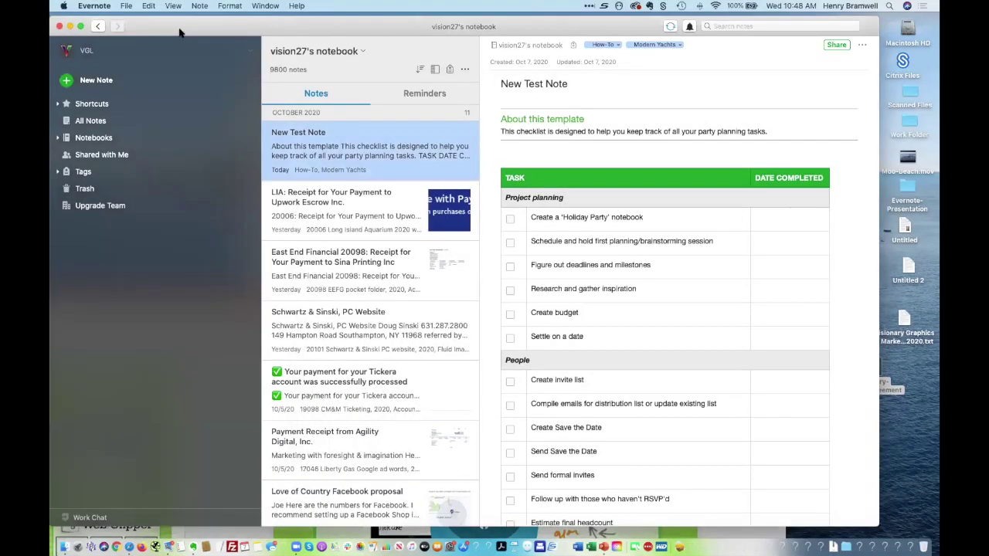
{"action": "left_click_drag", "start_coordinate": [179, 32], "coordinate": [195, 71]}
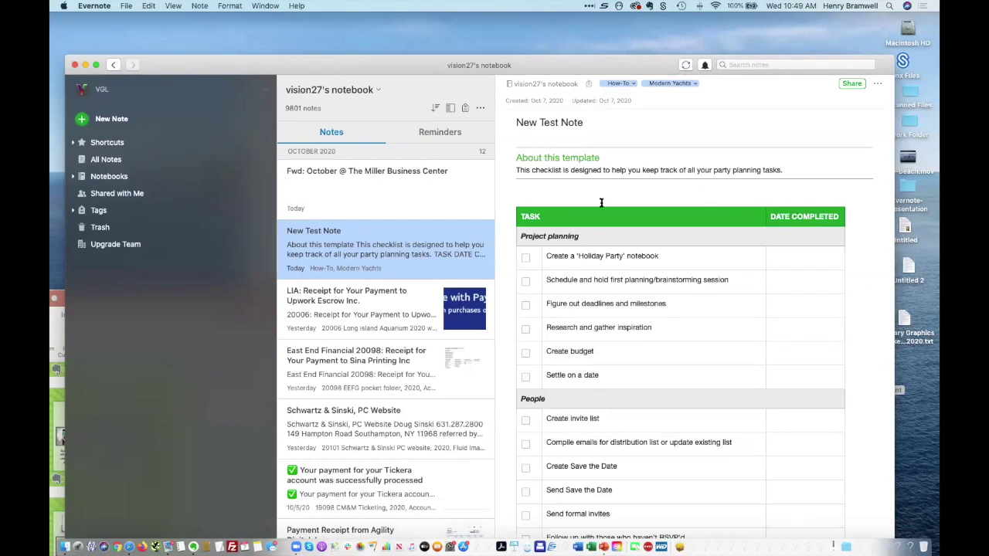
{"action": "left_click", "coordinate": [464, 192]}
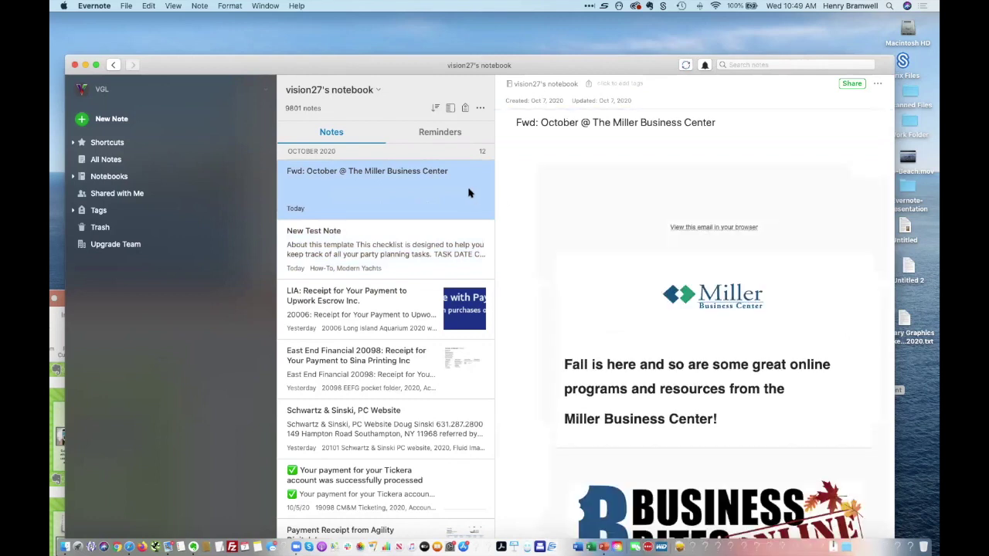
{"action": "double_click", "coordinate": [315, 65]}
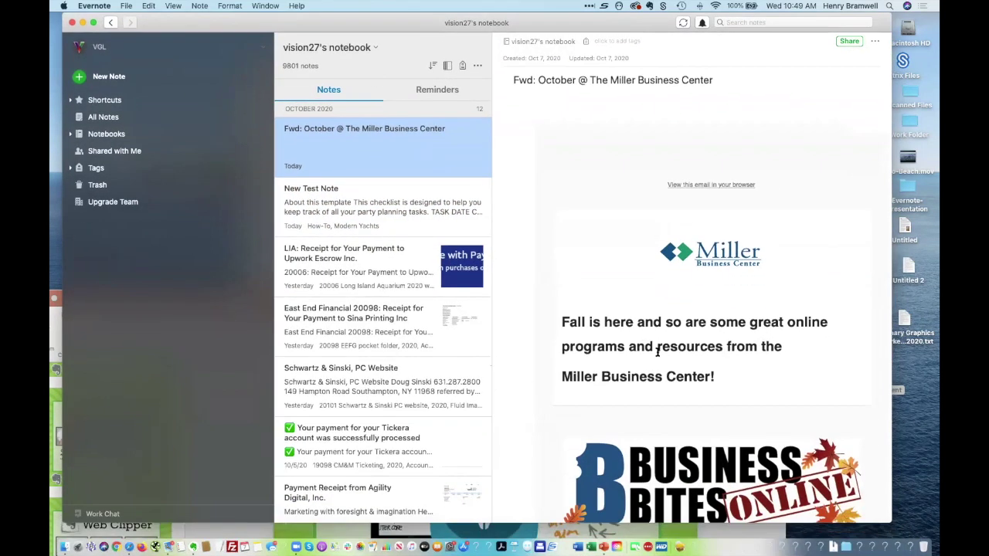
- Review the forwarded Miller Business Center note's content down to the Women's Expo banner, and activate its tag field
{"action": "scroll", "coordinate": [656, 351], "scroll_direction": "down", "scroll_amount": 8}
{"action": "scroll", "coordinate": [656, 351], "scroll_direction": "down", "scroll_amount": 5}
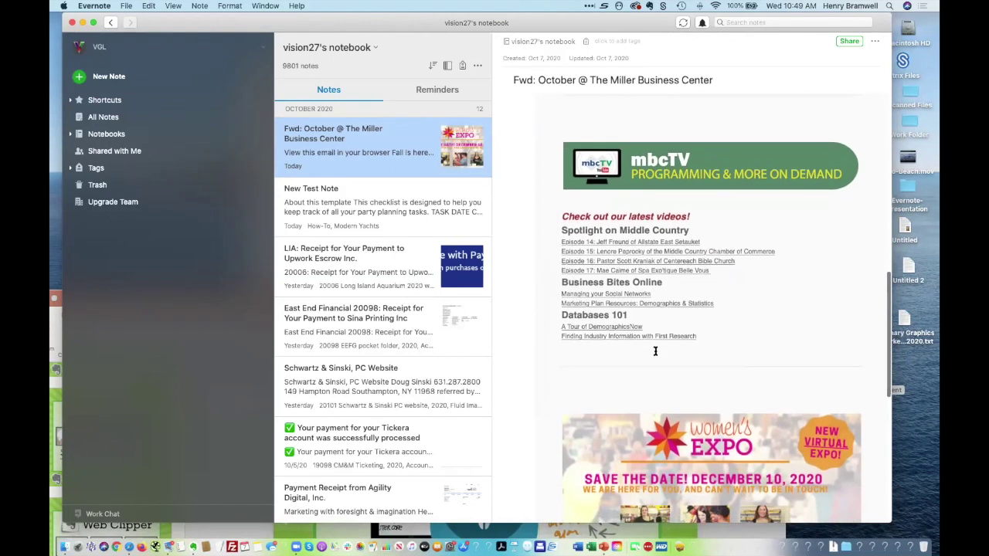
{"action": "scroll", "coordinate": [656, 351], "scroll_direction": "down", "scroll_amount": 3}
{"action": "scroll", "coordinate": [656, 350], "scroll_direction": "down", "scroll_amount": 6}
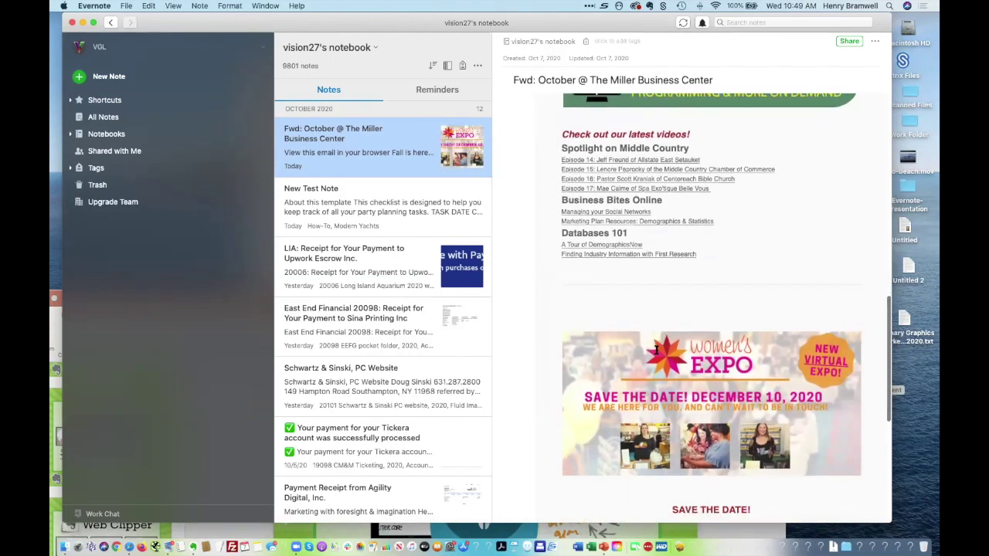
{"action": "scroll", "coordinate": [655, 352], "scroll_direction": "up", "scroll_amount": 10}
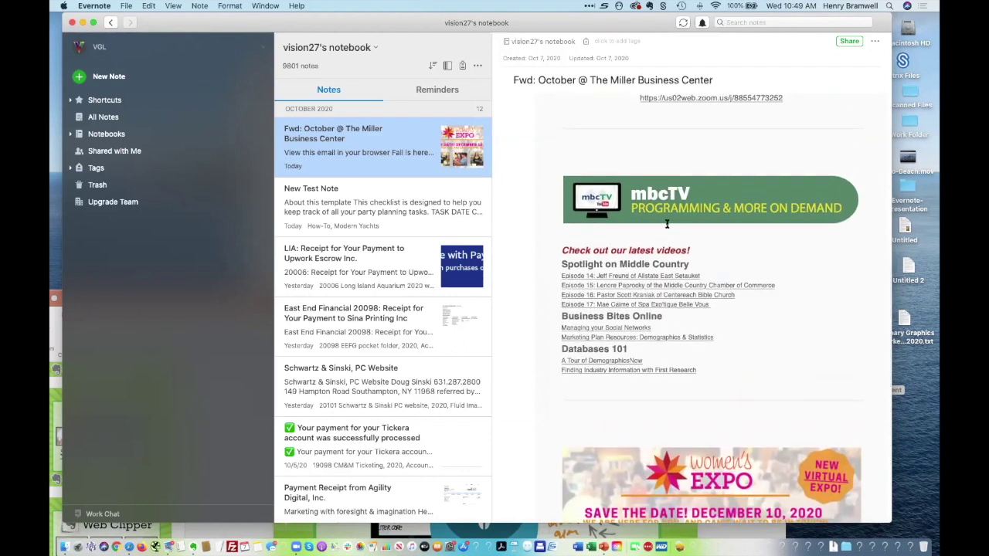
{"action": "left_click", "coordinate": [614, 43]}
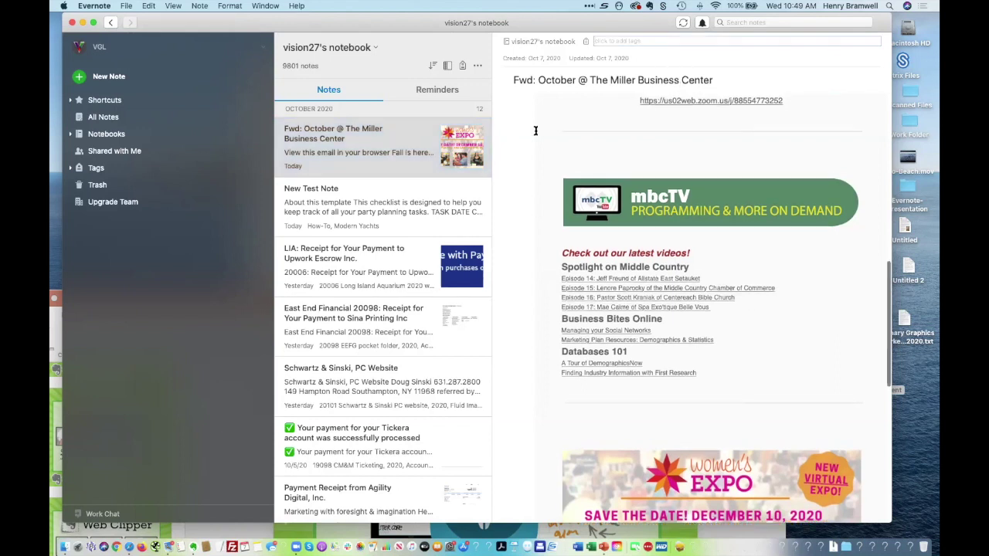
{"action": "scroll", "coordinate": [533, 108], "scroll_direction": "up", "scroll_amount": 3}
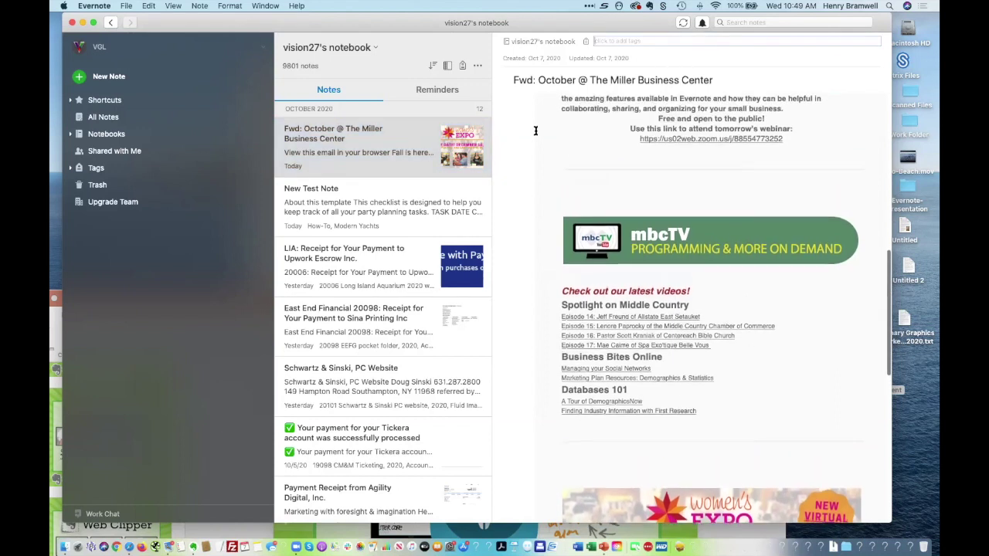
- Create a new untitled note in vision27's notebook, check its tag field, and start editing the note body
{"action": "left_click", "coordinate": [109, 78]}
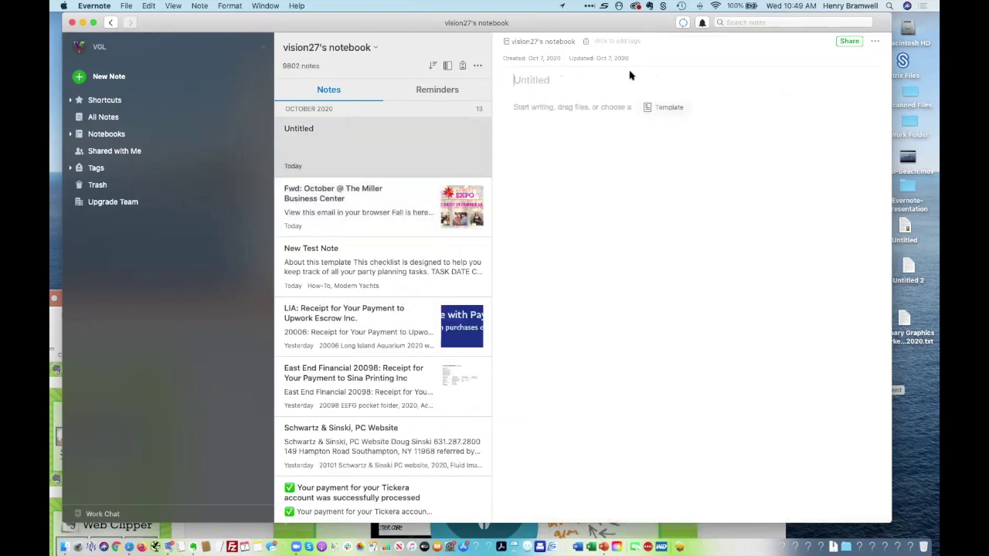
{"action": "left_click", "coordinate": [611, 44]}
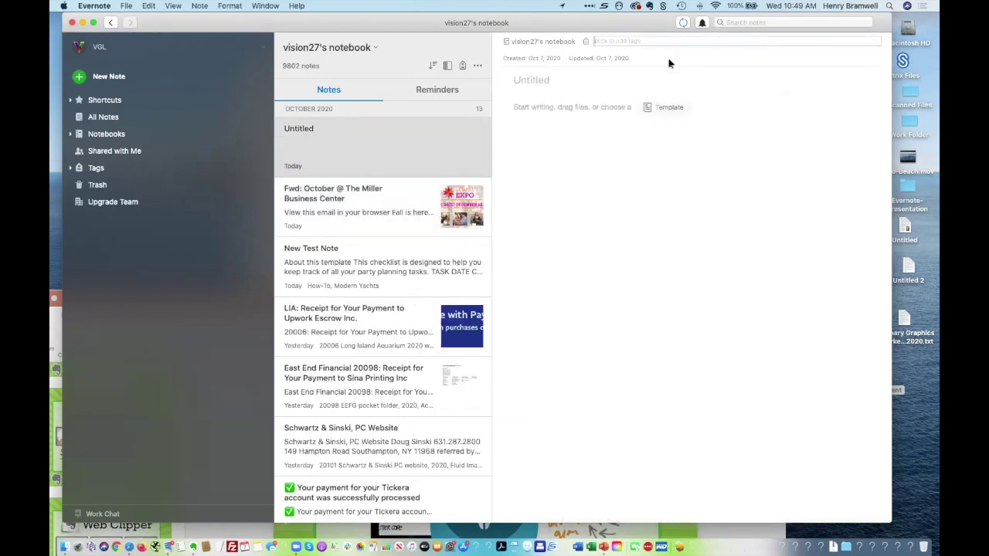
{"action": "left_click", "coordinate": [535, 106]}
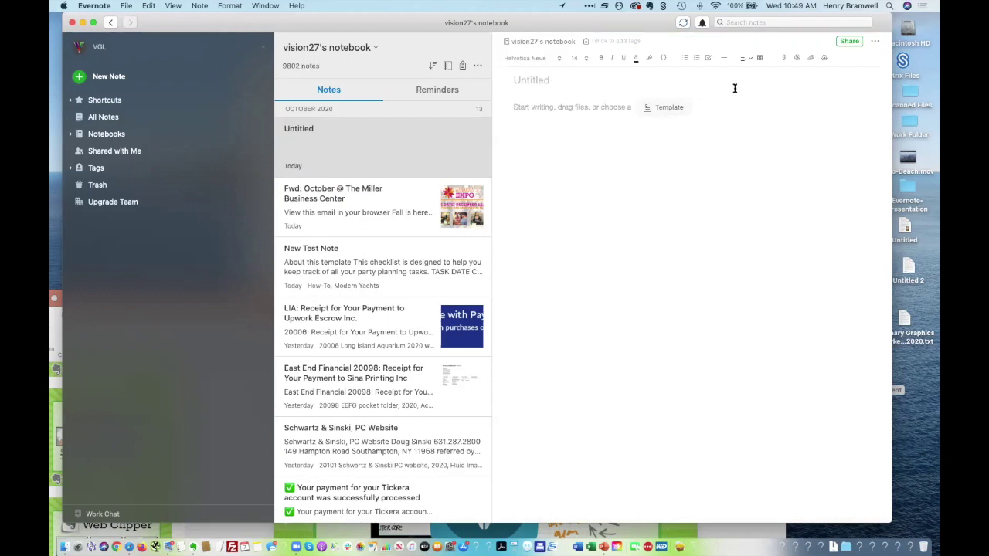
- Record an audio clip of about 8 seconds into the untitled note, play it back, and close the player
{"action": "left_click", "coordinate": [783, 59]}
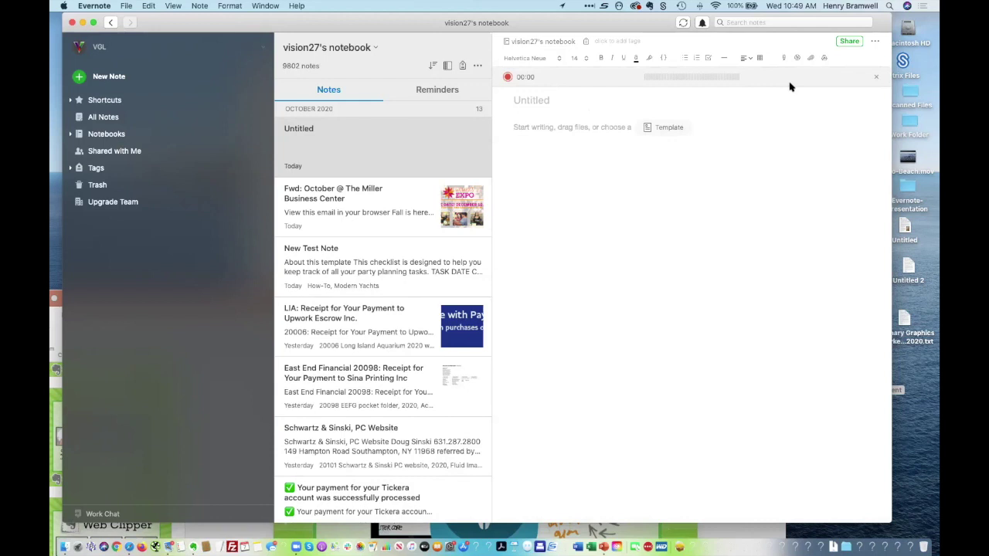
{"action": "left_click", "coordinate": [508, 77]}
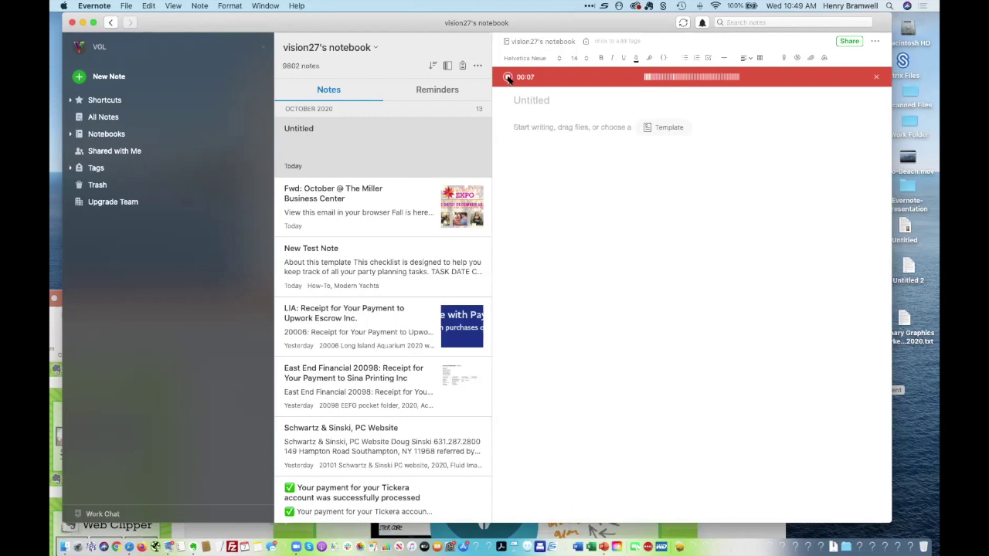
{"action": "left_click", "coordinate": [508, 76]}
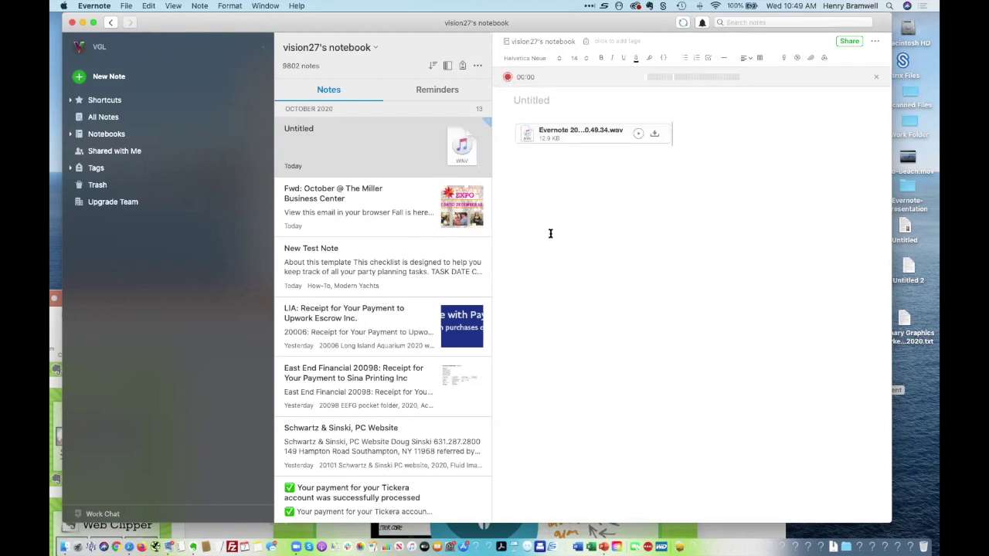
{"action": "left_click", "coordinate": [638, 135]}
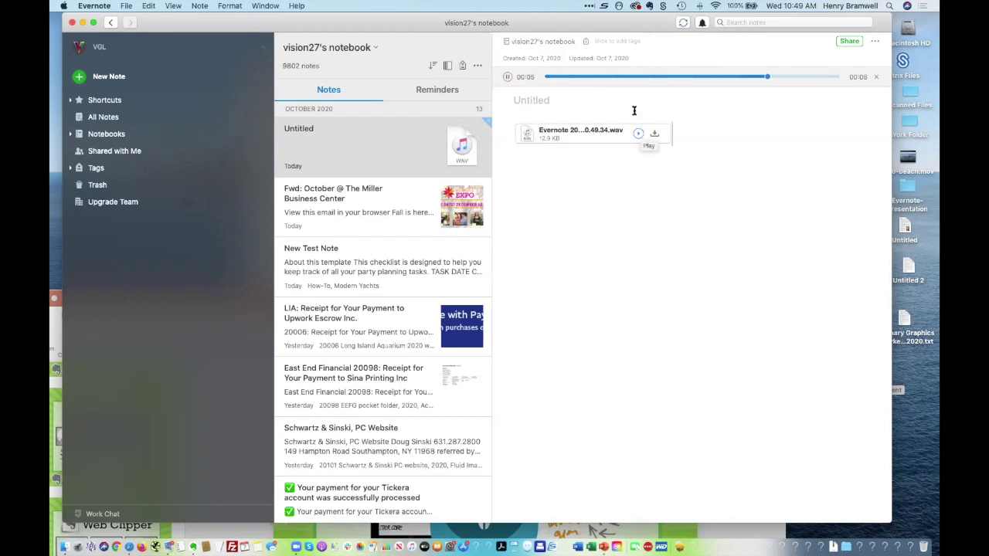
{"action": "left_click", "coordinate": [876, 76]}
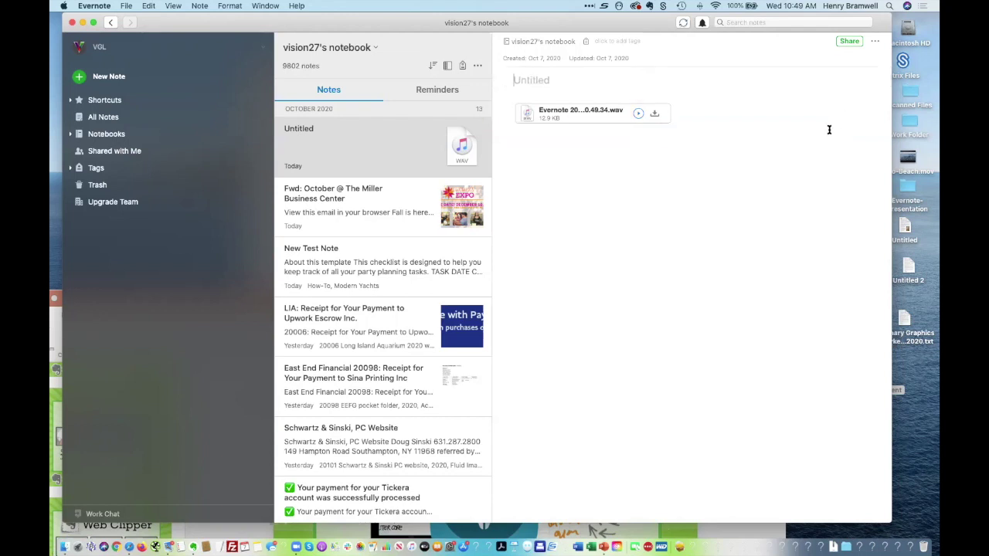
- Attach the Shelterluv API Specifications document from Google Drive below the audio clip, and view the attachment's options
{"action": "left_click", "coordinate": [783, 136]}
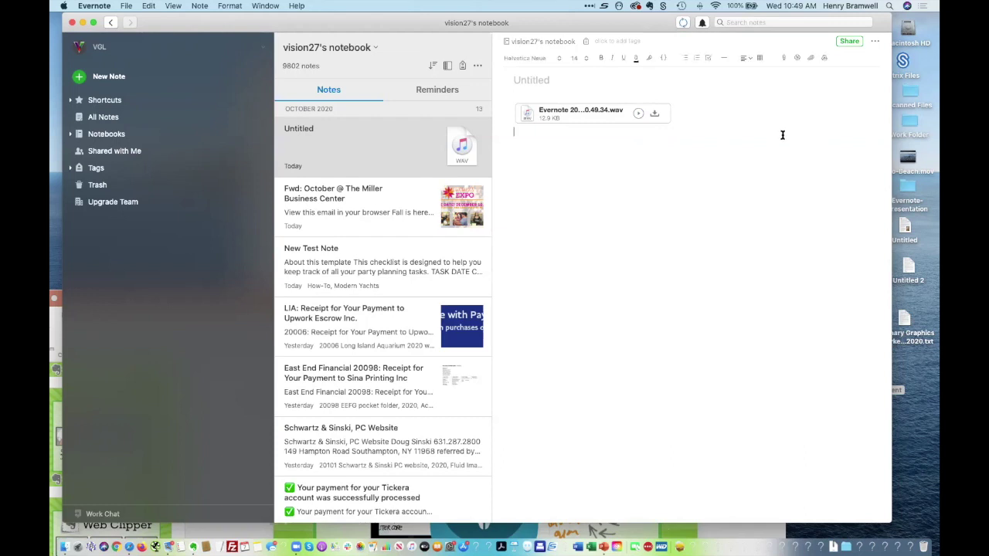
{"action": "left_click", "coordinate": [824, 59]}
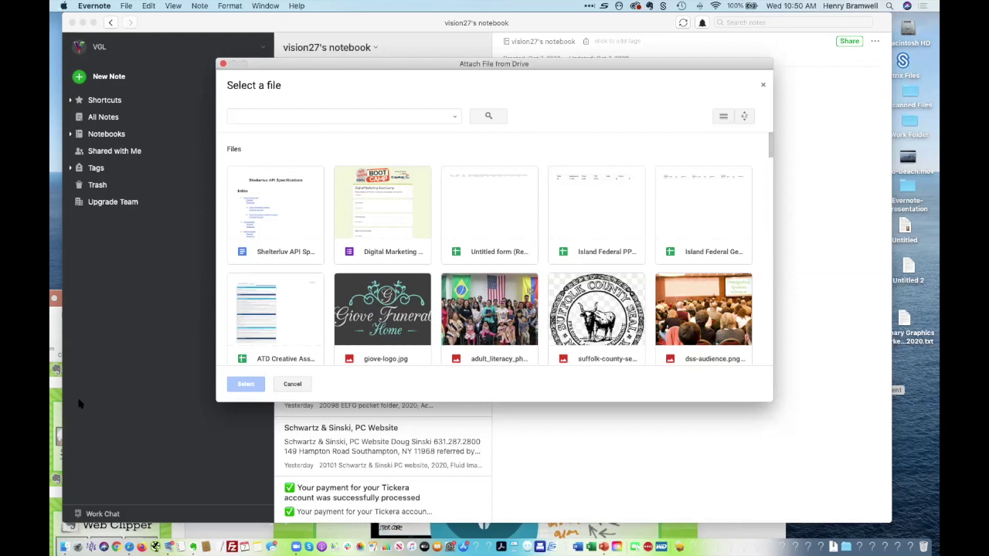
{"action": "scroll", "coordinate": [376, 269], "scroll_direction": "down", "scroll_amount": 2}
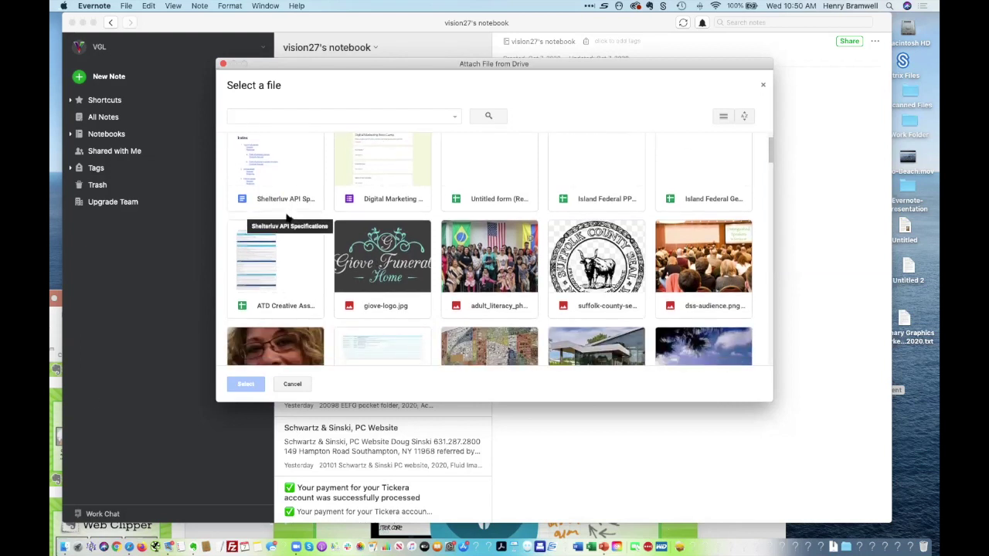
{"action": "scroll", "coordinate": [282, 213], "scroll_direction": "down", "scroll_amount": 5}
{"action": "scroll", "coordinate": [286, 219], "scroll_direction": "up", "scroll_amount": 6}
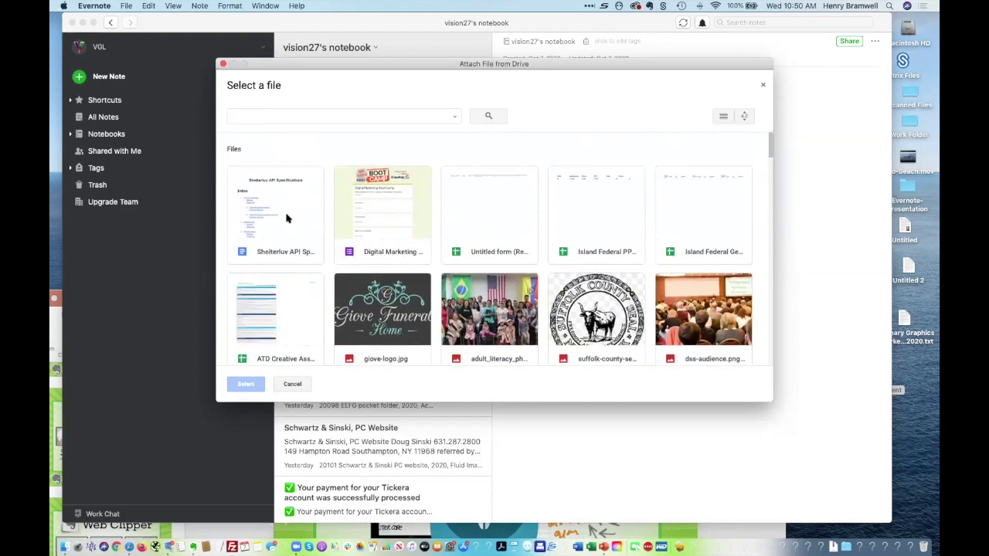
{"action": "left_click", "coordinate": [286, 219]}
{"action": "left_click", "coordinate": [244, 384]}
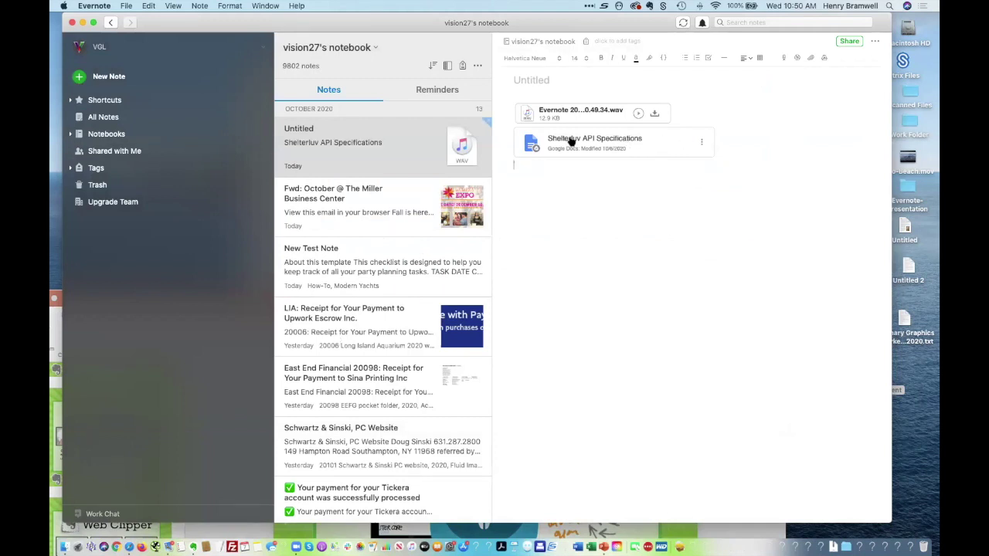
{"action": "left_click", "coordinate": [702, 142]}
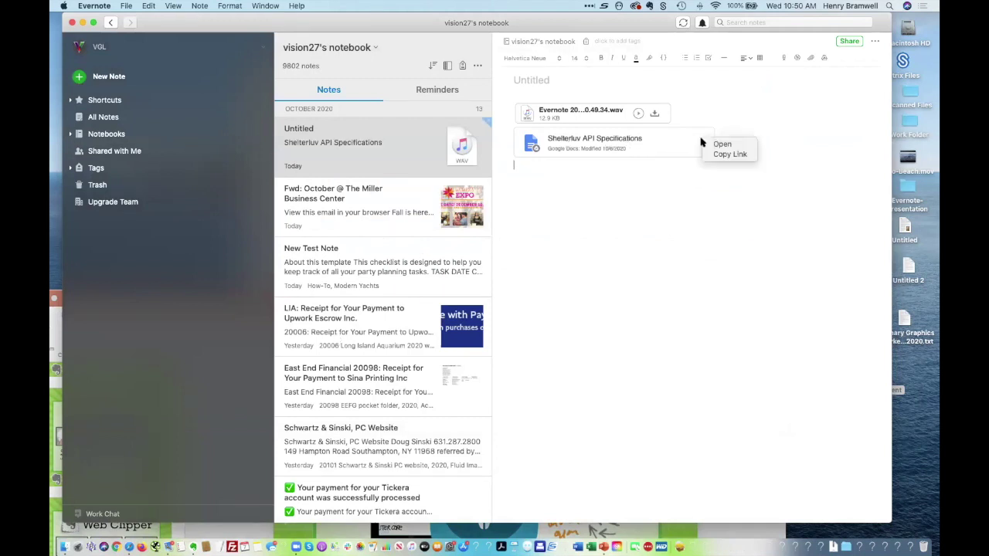
{"action": "left_click", "coordinate": [654, 204]}
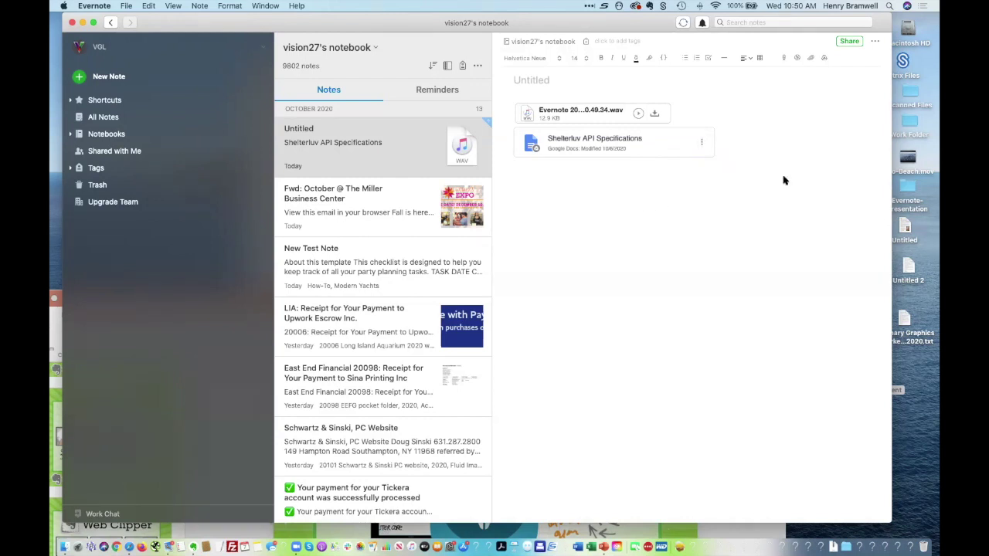
- Switch to Mail and start forwarding the October Miller Business Center email, with the Evernote VGL contact as the recipient again
{"action": "key", "text": "super+Tab"}
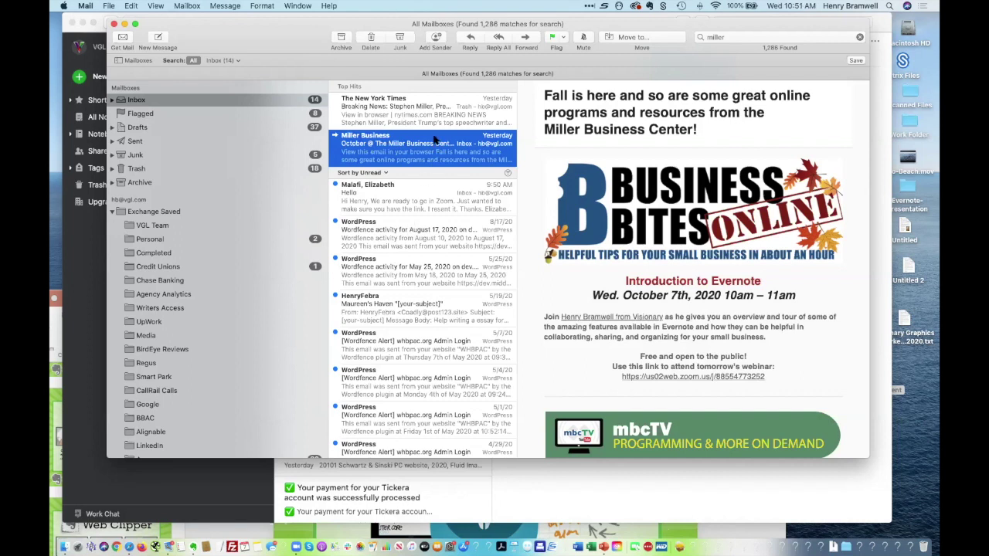
{"action": "left_click", "coordinate": [528, 38]}
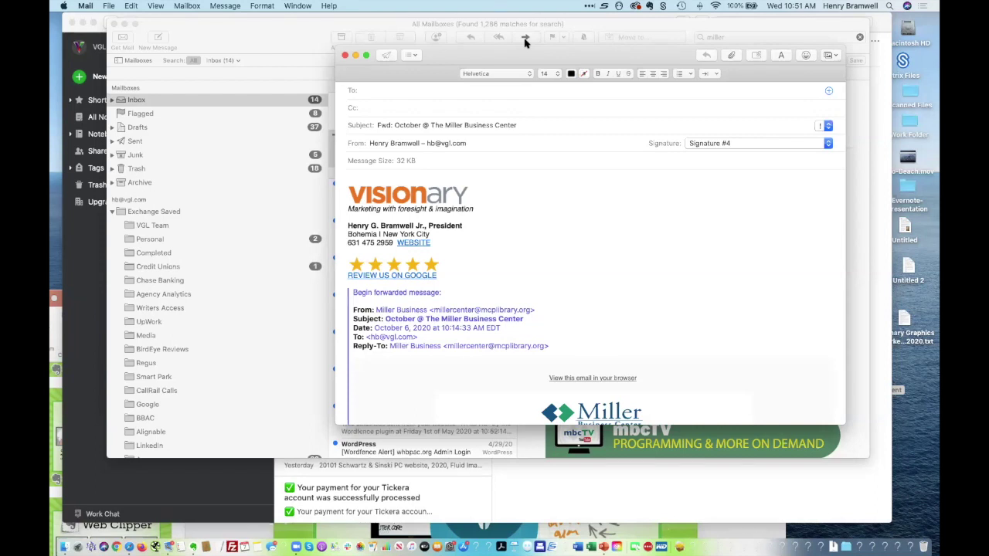
{"action": "type", "text": "e"}
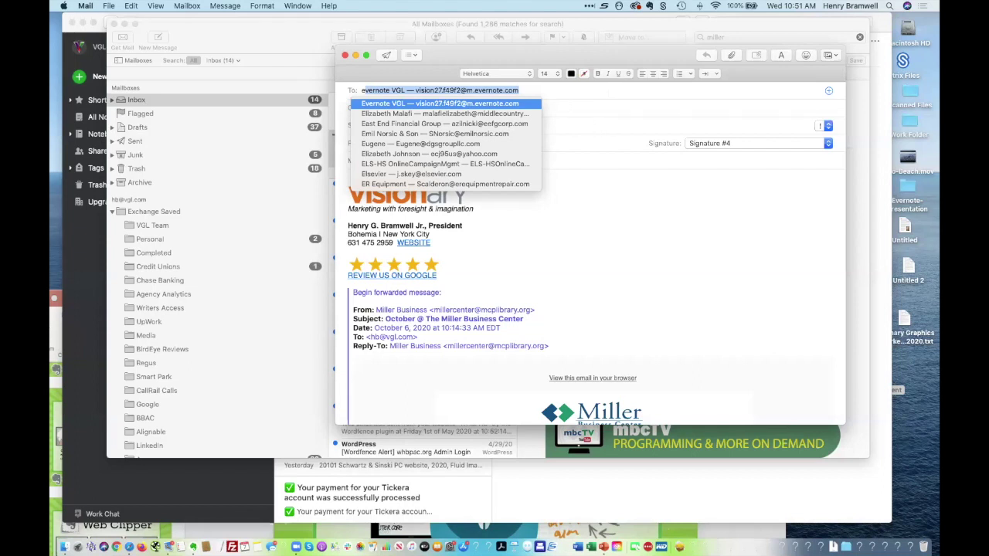
{"action": "key", "text": "Return"}
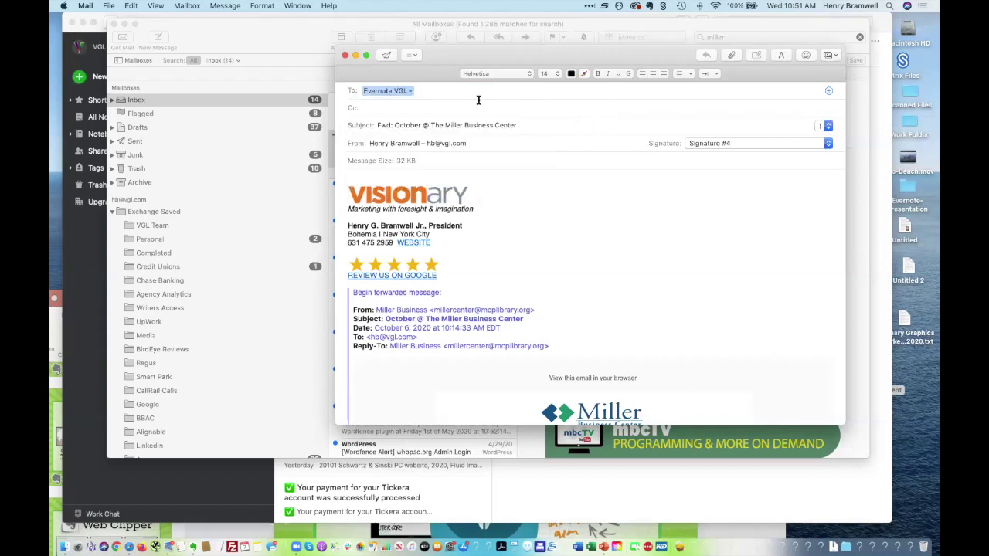
- Check the Evernote VGL recipient's address, and replace the email subject with "#modern yachts"
{"action": "left_click", "coordinate": [411, 91]}
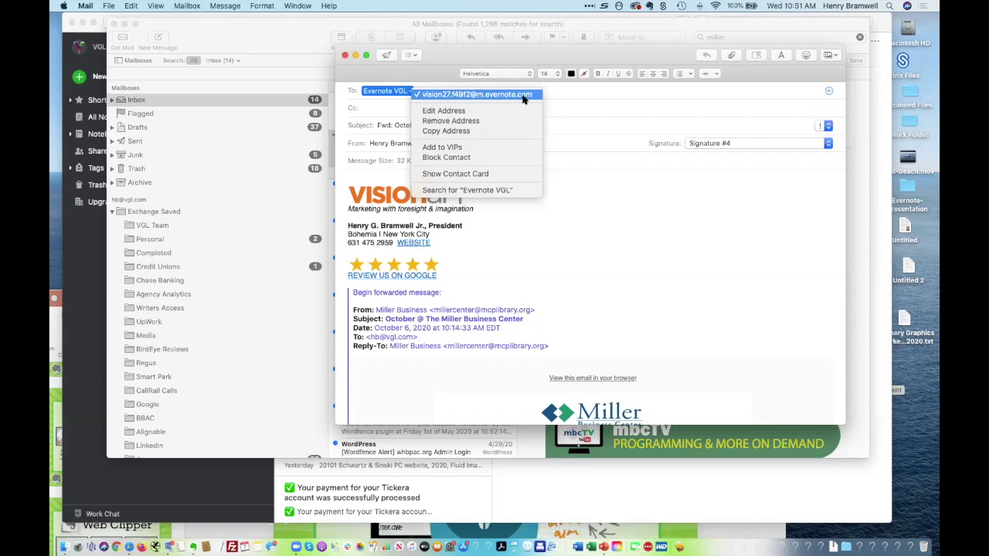
{"action": "left_click", "coordinate": [642, 318]}
{"action": "left_click_drag", "start_coordinate": [529, 124], "coordinate": [372, 124]}
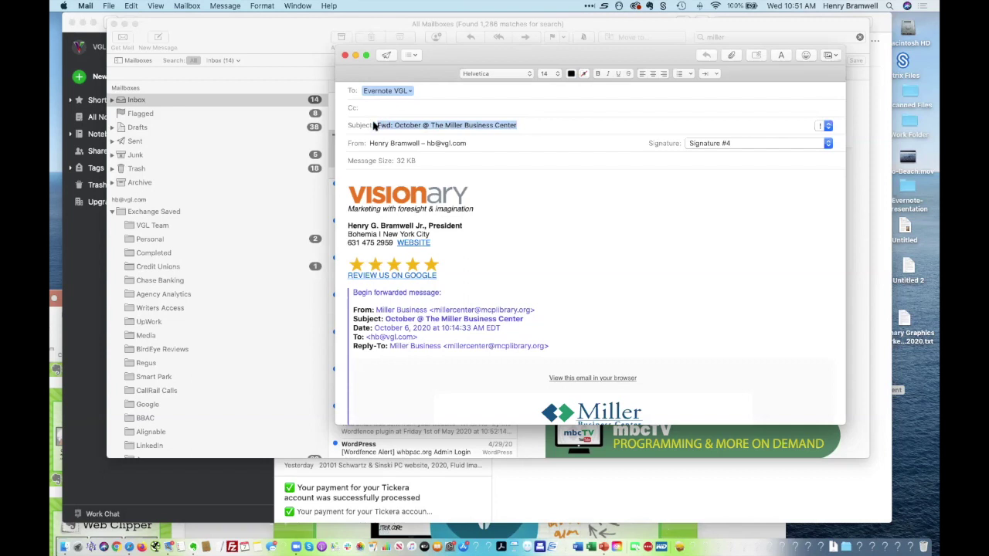
{"action": "type", "text": "#modern yachts"}
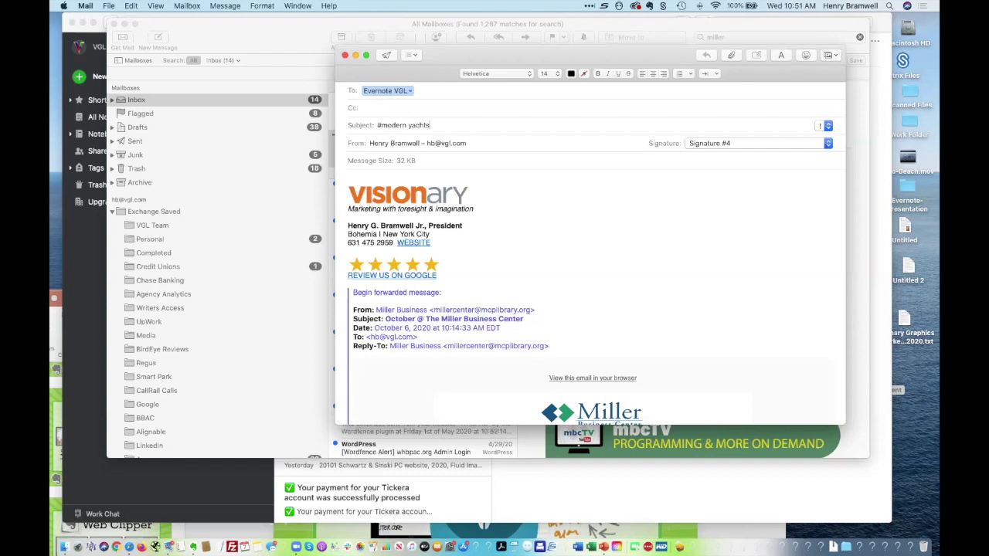
- Remove the signature and forwarded-message header from the "#modern yachts" email, and send it
{"action": "mouse_move", "coordinate": [551, 346]}
{"action": "left_mouse_down"}
{"action": "mouse_move", "coordinate": [360, 226]}
{"action": "mouse_move", "coordinate": [341, 176]}
{"action": "left_mouse_up"}
{"action": "key", "text": "BackSpace"}
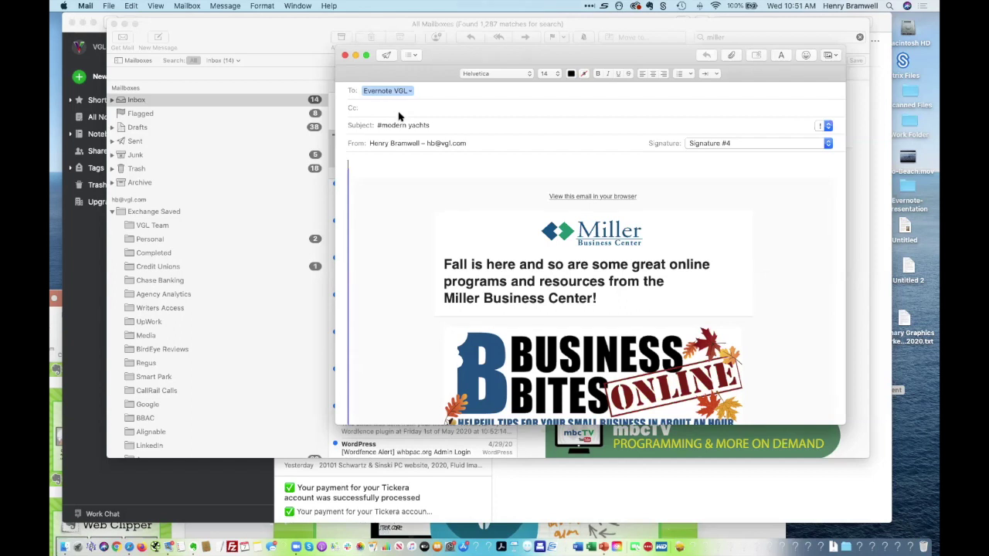
{"action": "left_click", "coordinate": [388, 55]}
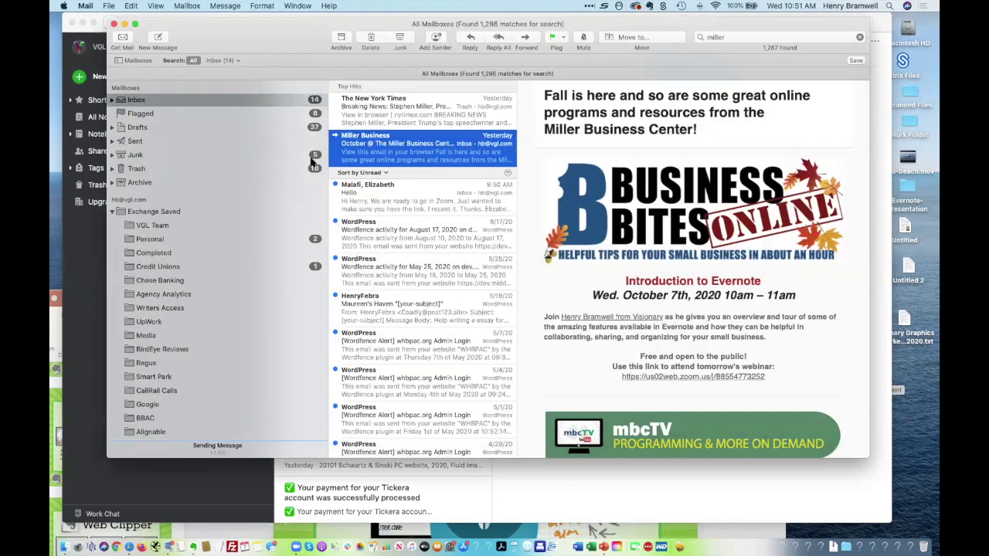
- Hide Mail, return to Evernote, and sync the notes
{"action": "key", "text": "super+h"}
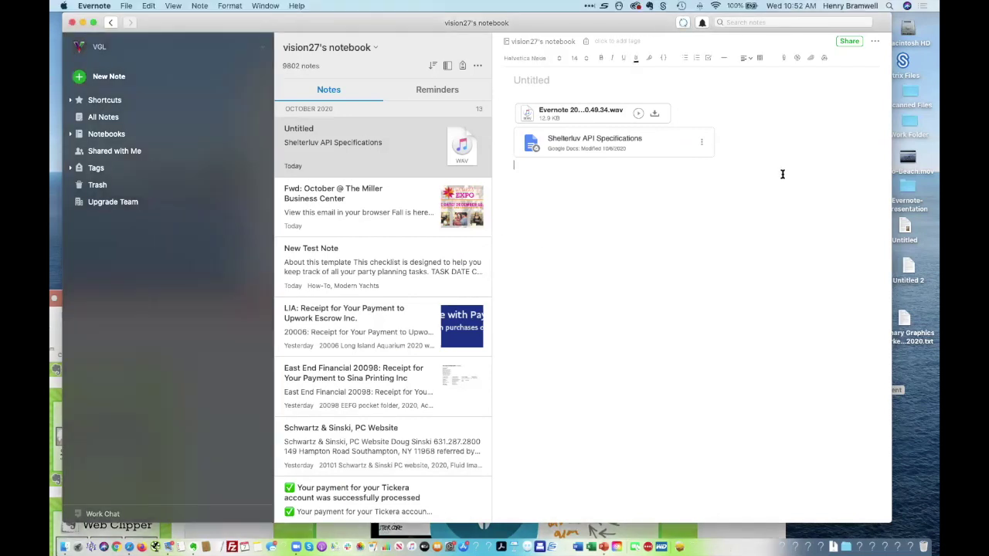
{"action": "left_click_drag", "start_coordinate": [229, 41], "coordinate": [230, 56]}
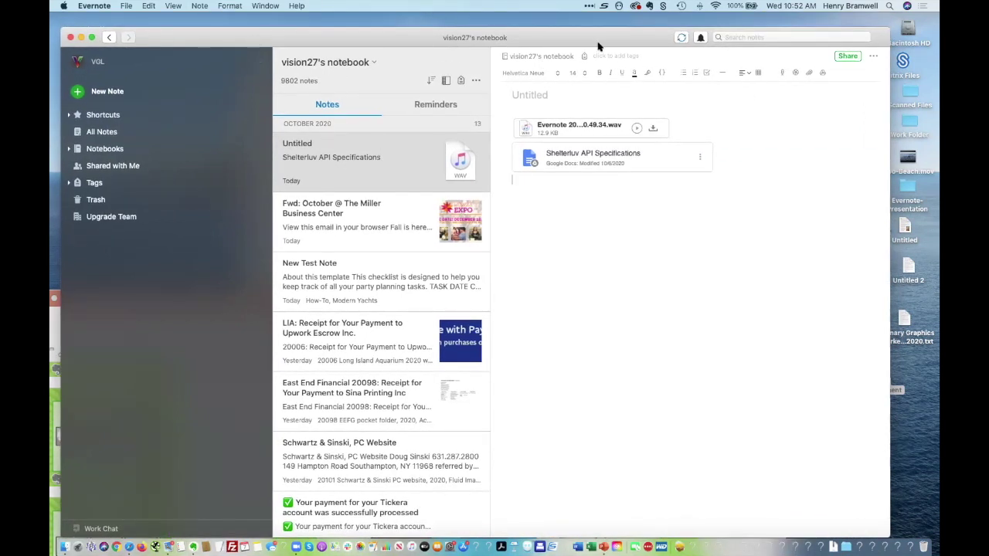
{"action": "left_click", "coordinate": [683, 41]}
- Move the Evernote window aside, switch to Safari, and enlarge its window to view the Entrepreneur article on removing a webpage
{"action": "left_click_drag", "start_coordinate": [234, 41], "coordinate": [247, 130]}
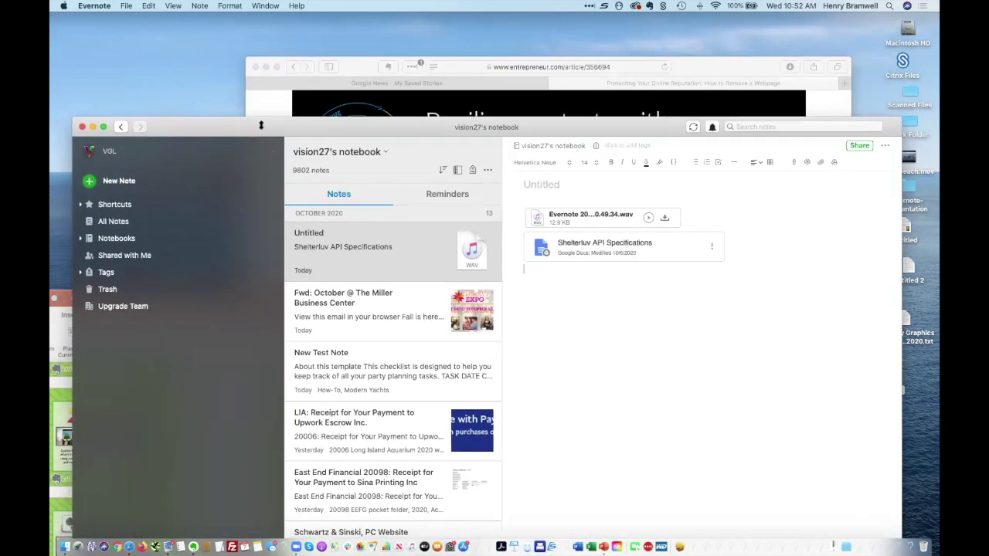
{"action": "left_click", "coordinate": [744, 65]}
{"action": "left_click_drag", "start_coordinate": [637, 62], "coordinate": [536, 22]}
{"action": "left_click_drag", "start_coordinate": [731, 462], "coordinate": [916, 533]}
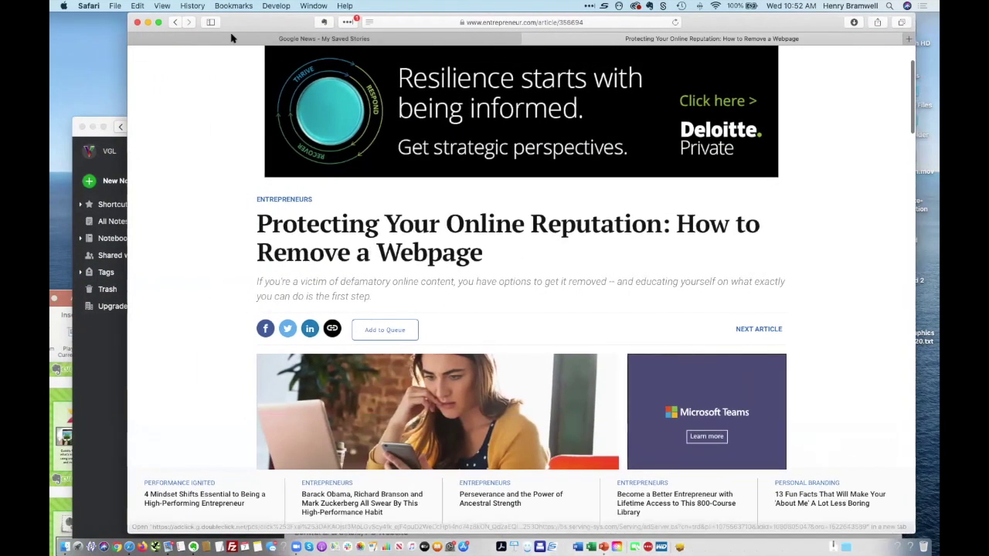
{"action": "left_click_drag", "start_coordinate": [232, 29], "coordinate": [200, 28]}
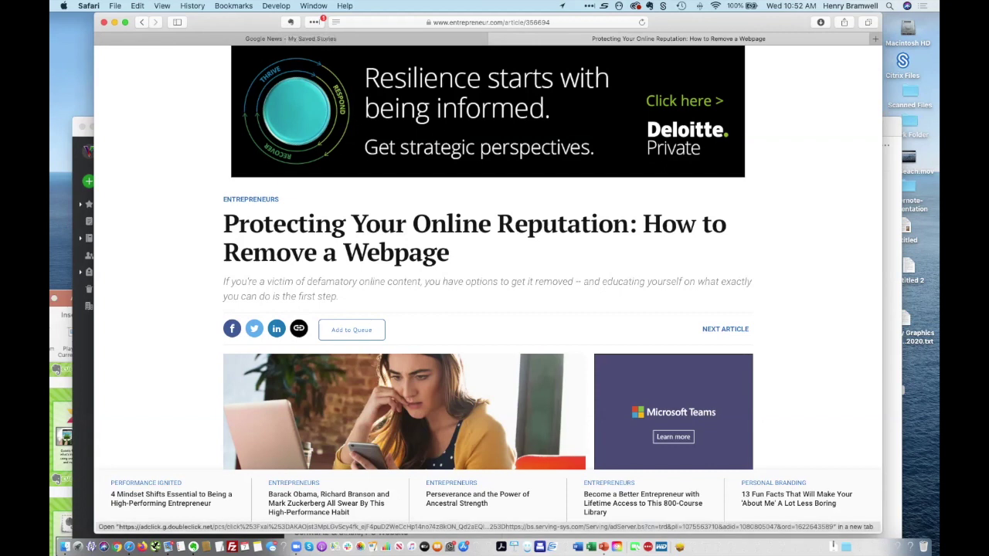
{"action": "scroll", "coordinate": [371, 148], "scroll_direction": "down", "scroll_amount": 10}
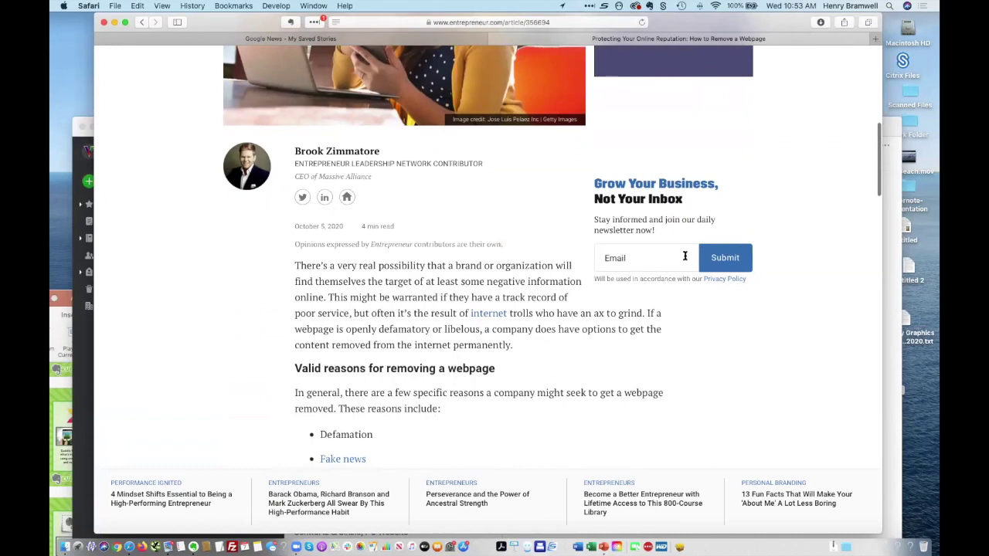
- Skim the Entrepreneur article, start an Evernote web clip of it, and choose the Simplified article format after previewing Full page
{"action": "scroll", "coordinate": [686, 257], "scroll_direction": "down", "scroll_amount": 5}
{"action": "scroll", "coordinate": [683, 258], "scroll_direction": "down", "scroll_amount": 15}
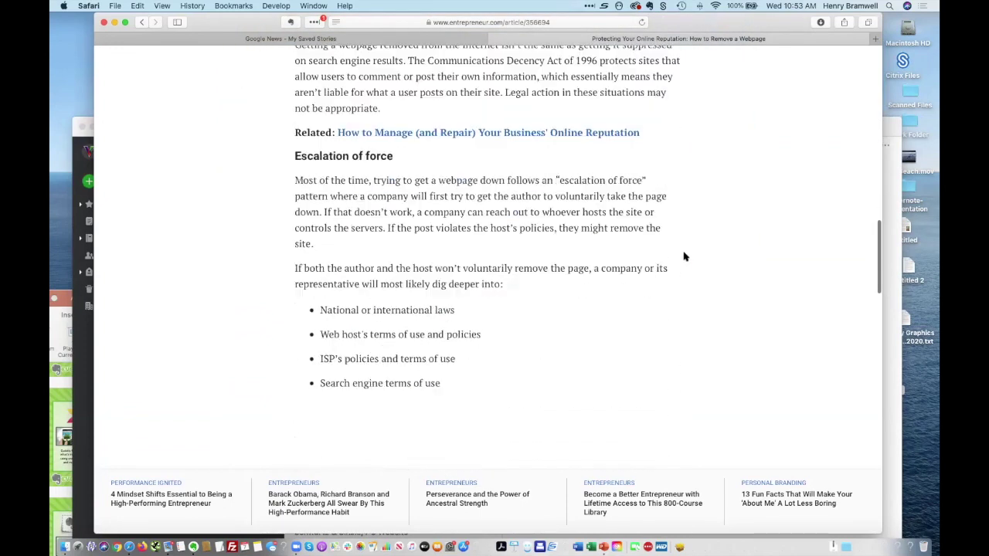
{"action": "scroll", "coordinate": [683, 256], "scroll_direction": "up", "scroll_amount": 20}
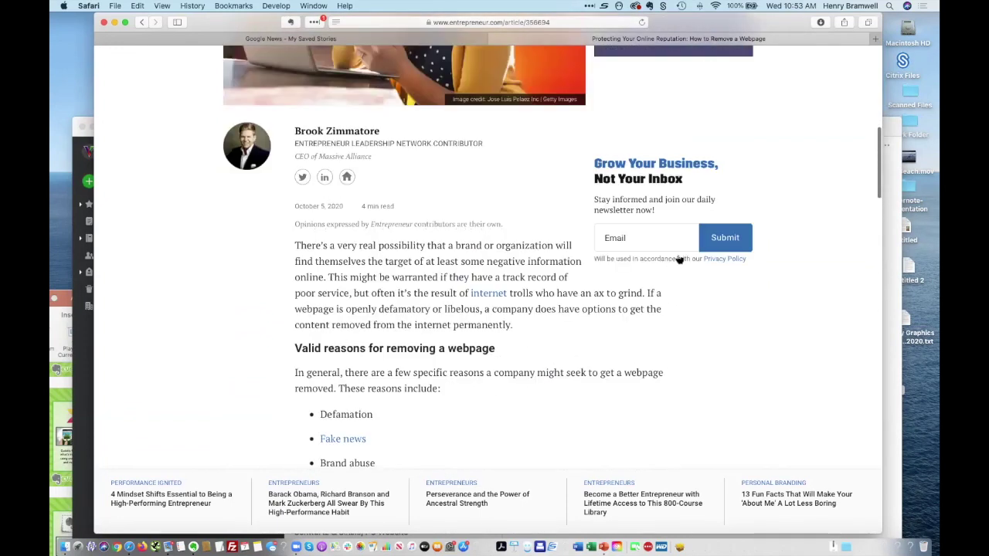
{"action": "scroll", "coordinate": [677, 259], "scroll_direction": "down", "scroll_amount": 1}
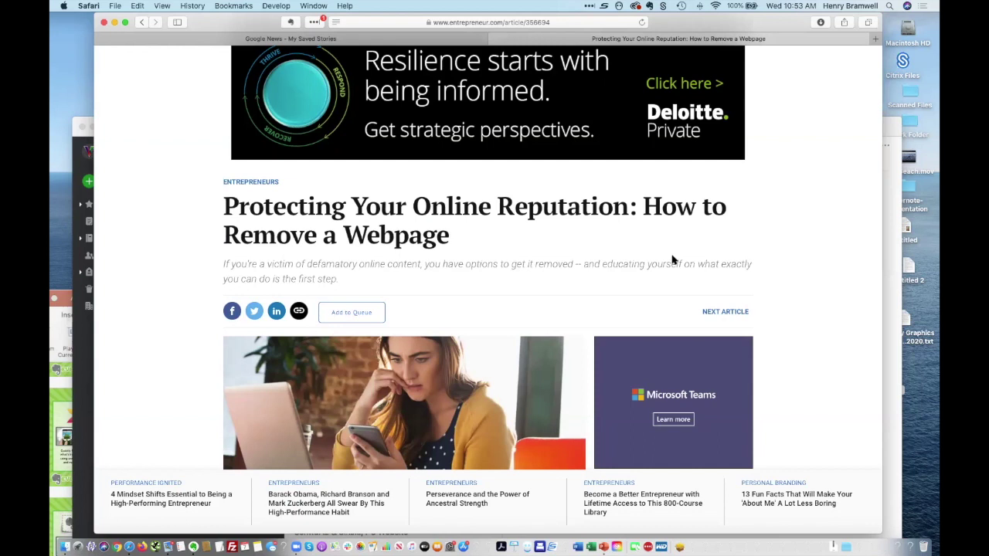
{"action": "left_click", "coordinate": [291, 24]}
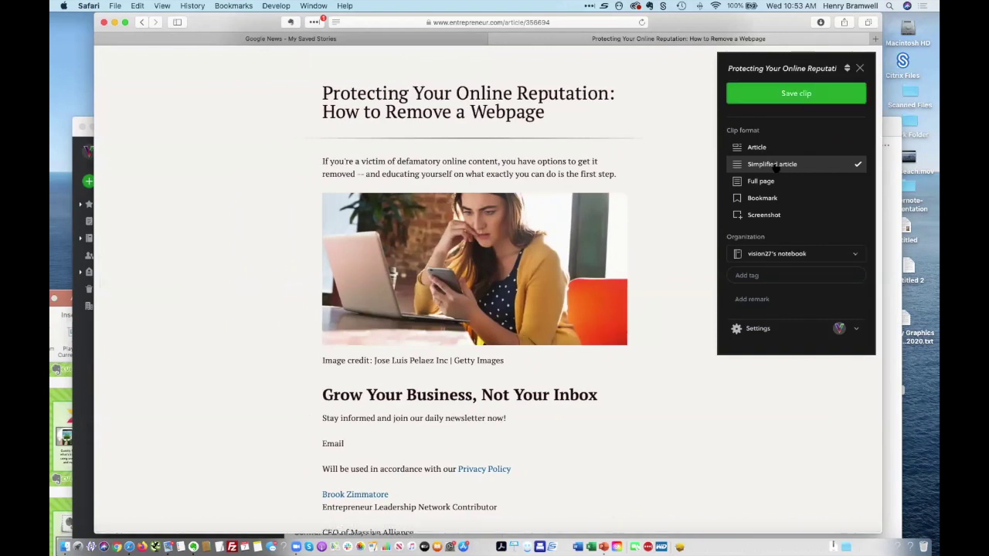
{"action": "left_click", "coordinate": [858, 180]}
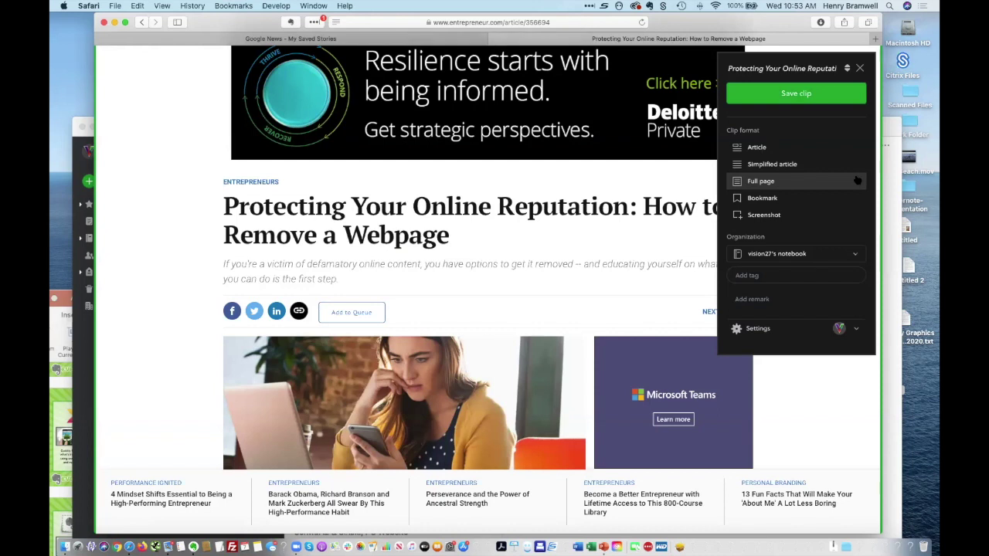
{"action": "left_click", "coordinate": [855, 166]}
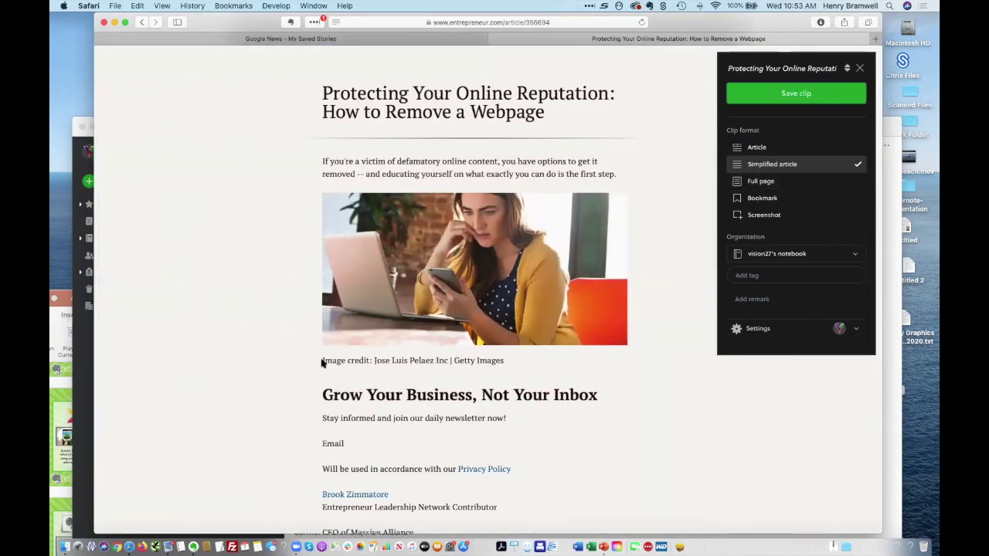
- Review the simplified article preview, compare it with the Bookmark format, and return to Simplified article
{"action": "scroll", "coordinate": [315, 386], "scroll_direction": "down", "scroll_amount": 3}
{"action": "scroll", "coordinate": [316, 386], "scroll_direction": "down", "scroll_amount": 10}
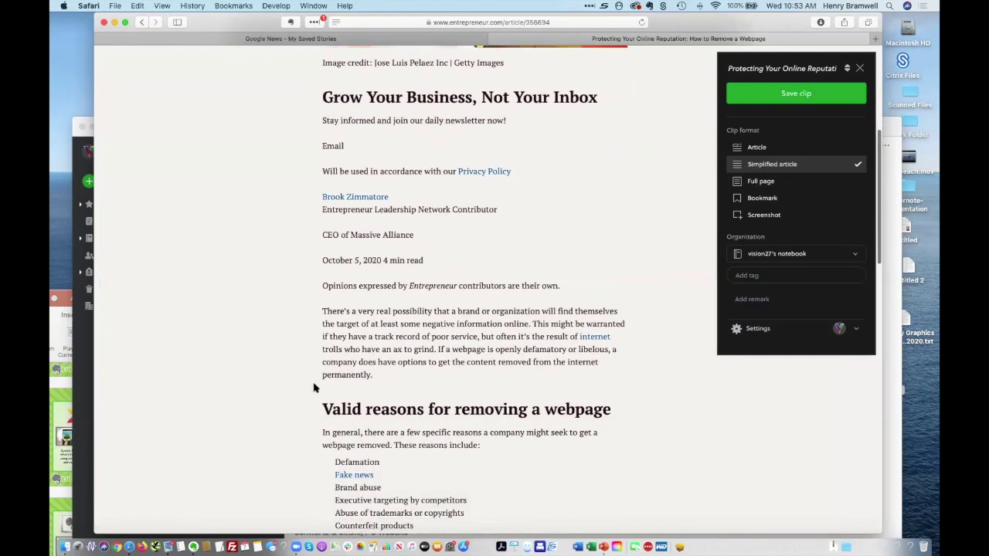
{"action": "scroll", "coordinate": [314, 388], "scroll_direction": "down", "scroll_amount": 14}
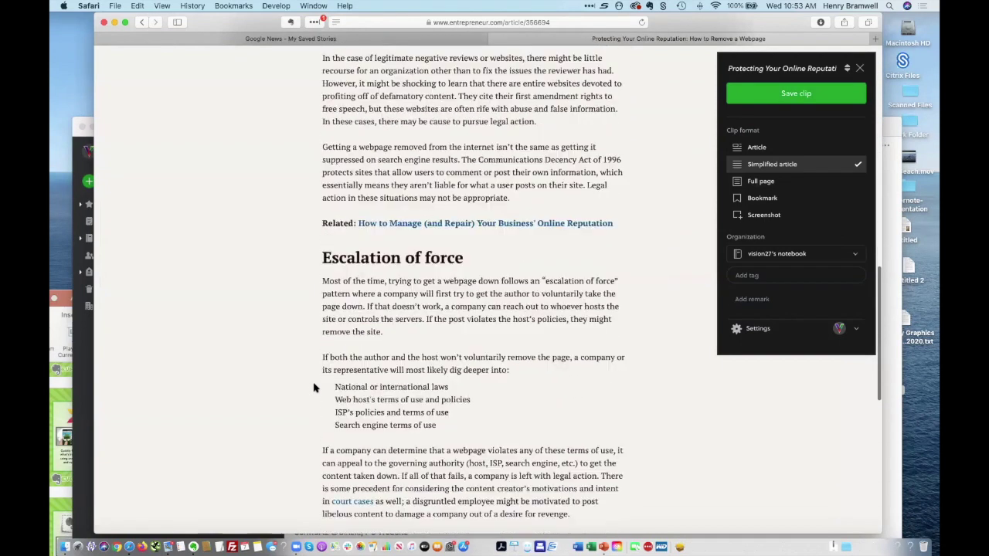
{"action": "scroll", "coordinate": [315, 388], "scroll_direction": "down", "scroll_amount": 3}
{"action": "scroll", "coordinate": [314, 387], "scroll_direction": "up", "scroll_amount": 7}
{"action": "scroll", "coordinate": [314, 388], "scroll_direction": "up", "scroll_amount": 14}
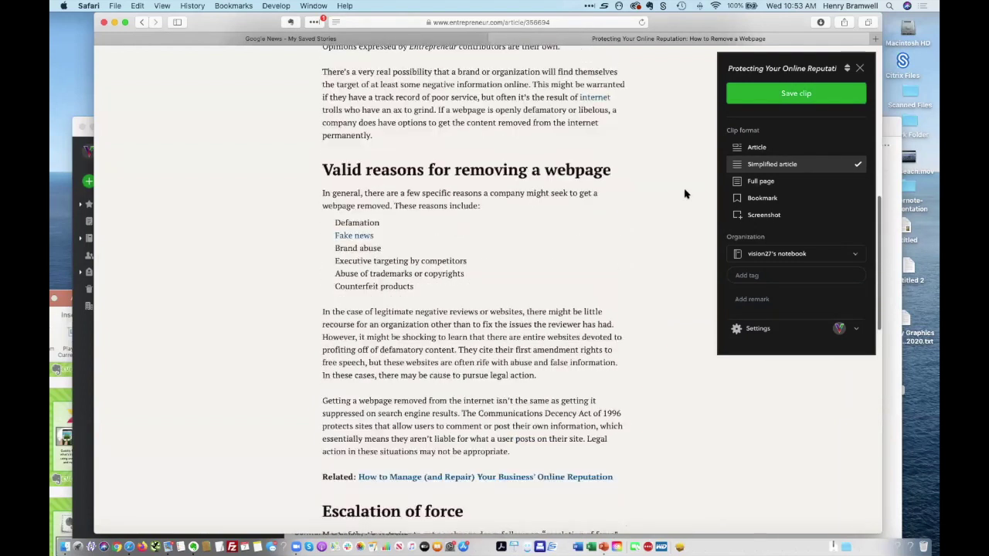
{"action": "left_click", "coordinate": [818, 201]}
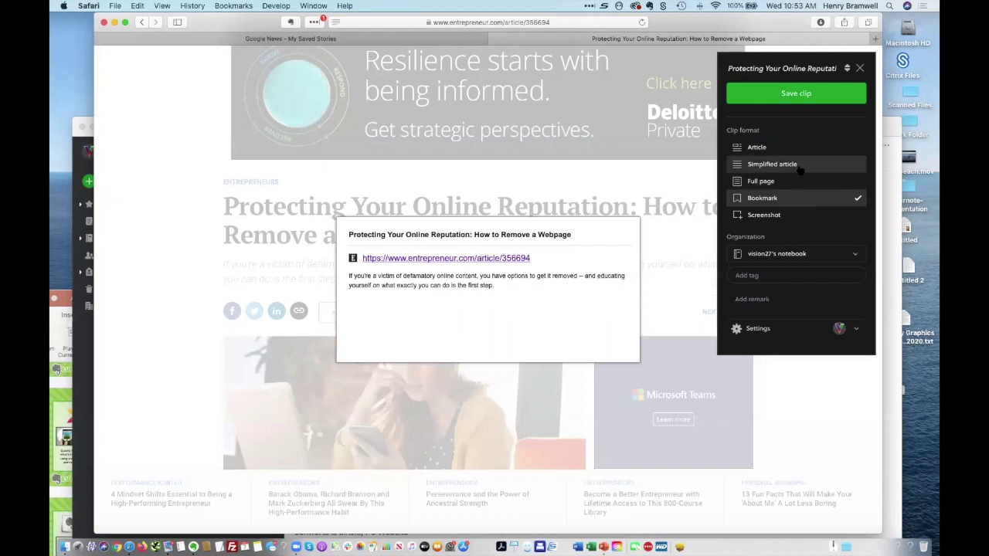
{"action": "left_click", "coordinate": [799, 172]}
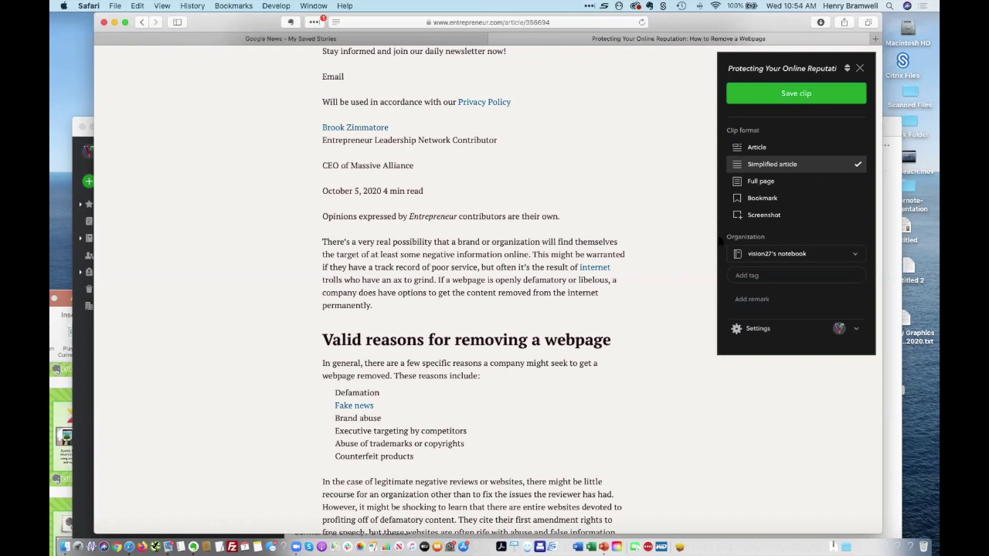
- Add the existing How-To tag to the web clip
{"action": "left_click", "coordinate": [764, 274]}
{"action": "key", "text": "Escape"}
{"action": "type", "text": "Ho"}
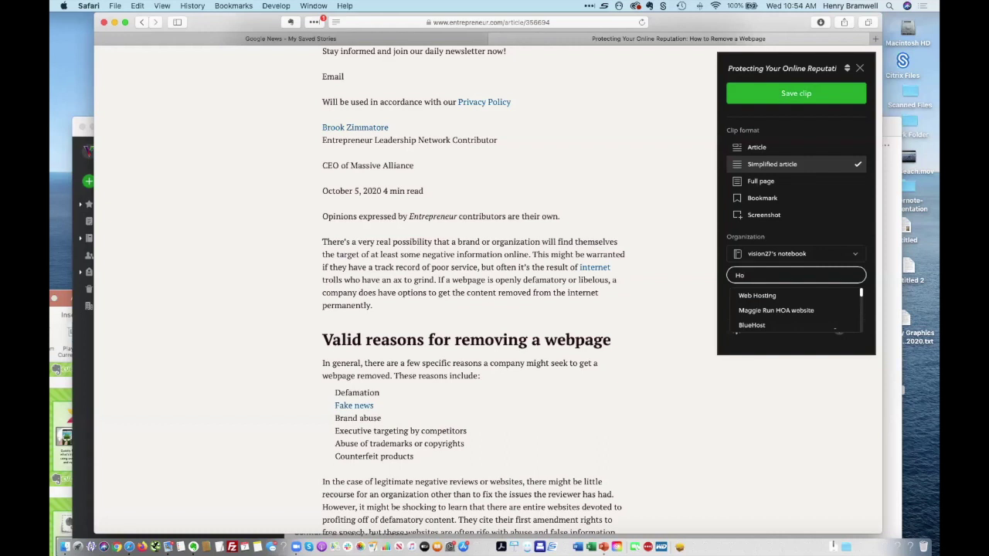
{"action": "scroll", "coordinate": [794, 324], "scroll_direction": "down", "scroll_amount": 2}
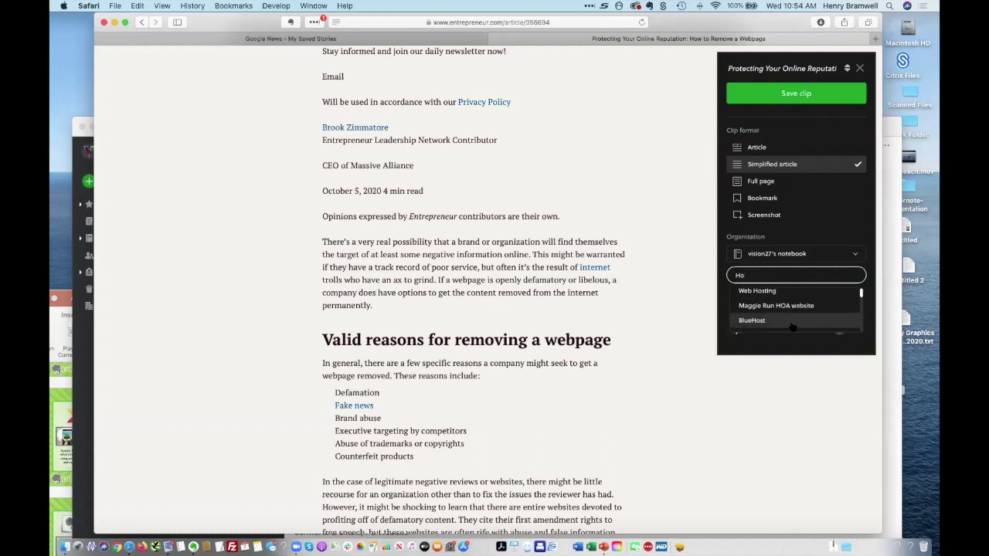
{"action": "type", "text": "w"}
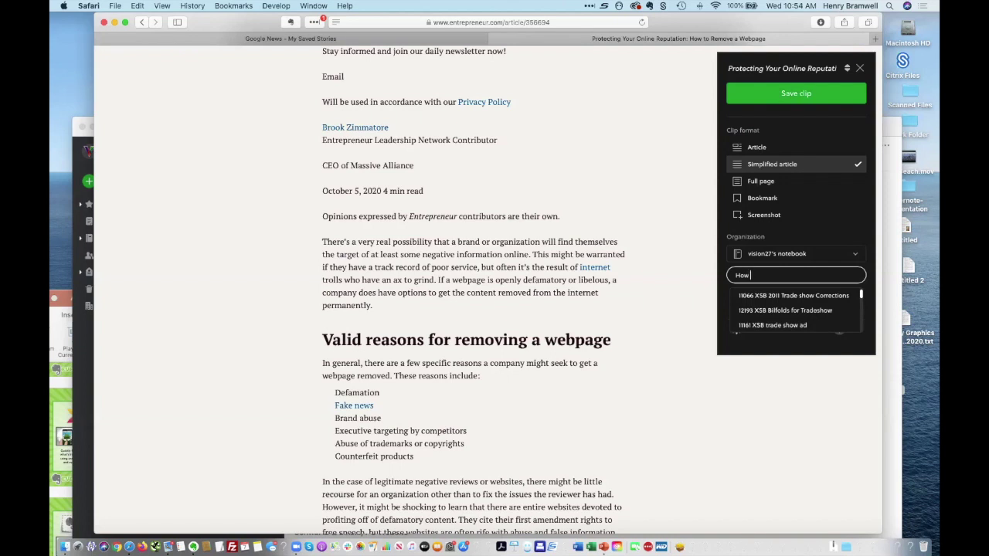
{"action": "type", "text": "-"}
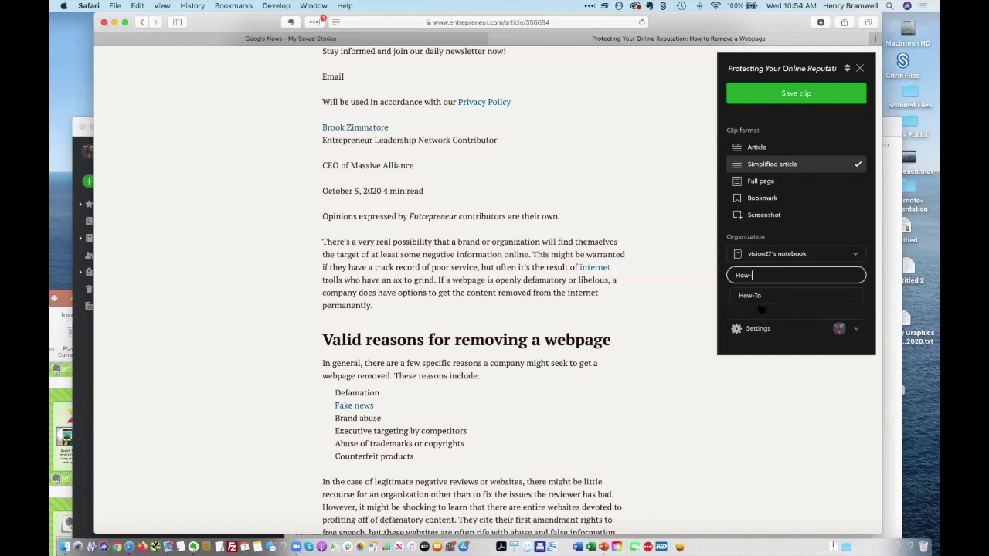
{"action": "left_click", "coordinate": [754, 298]}
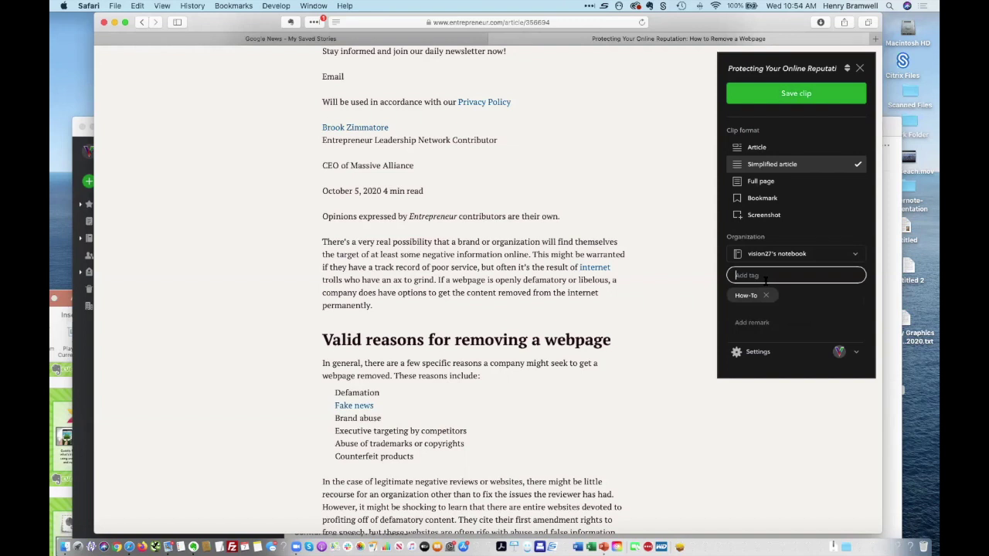
- Add a Reputation Management tag to the web clip, and save the clip to vision27's notebook
{"action": "type", "text": "Rep"}
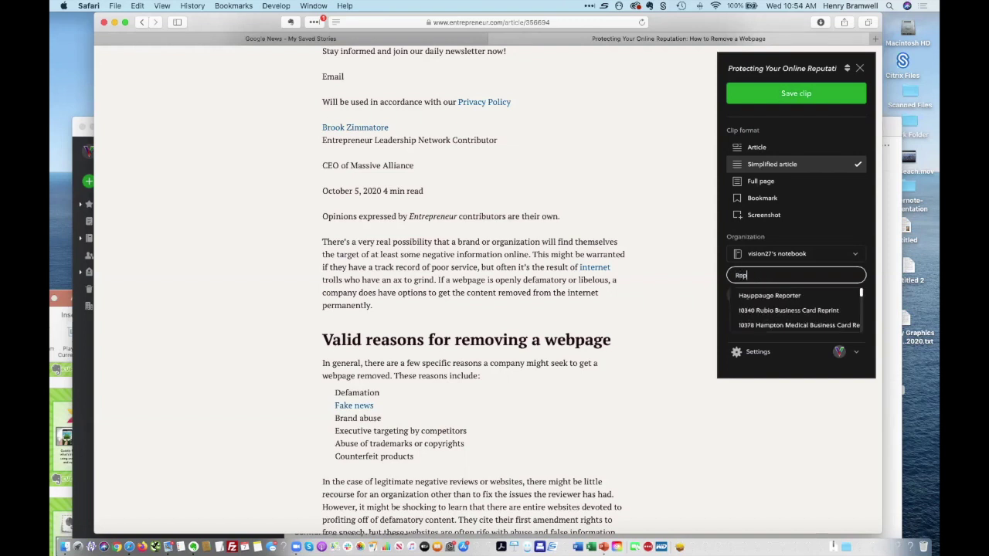
{"action": "type", "text": "utation Management"}
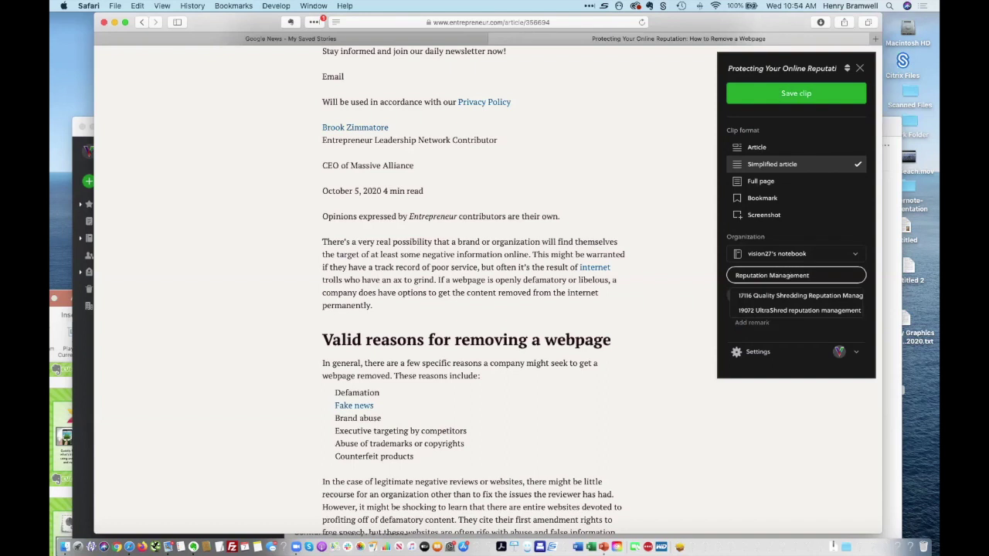
{"action": "key", "text": "Return"}
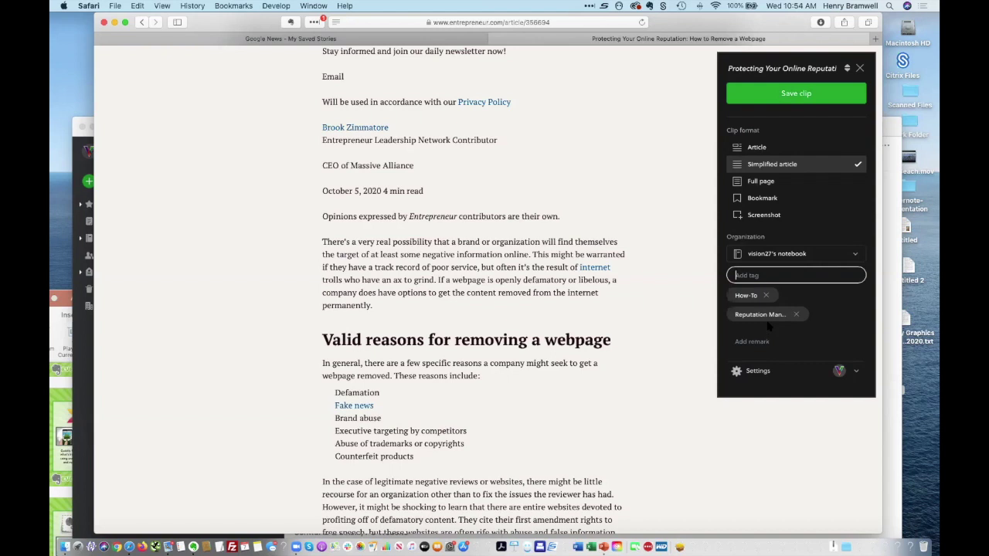
{"action": "left_click", "coordinate": [752, 91]}
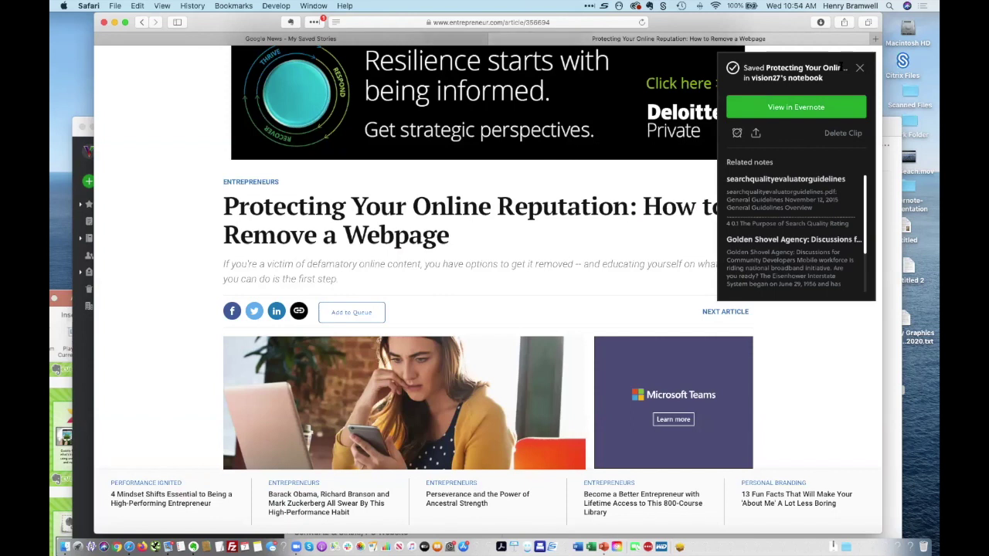
{"action": "left_click", "coordinate": [801, 112]}
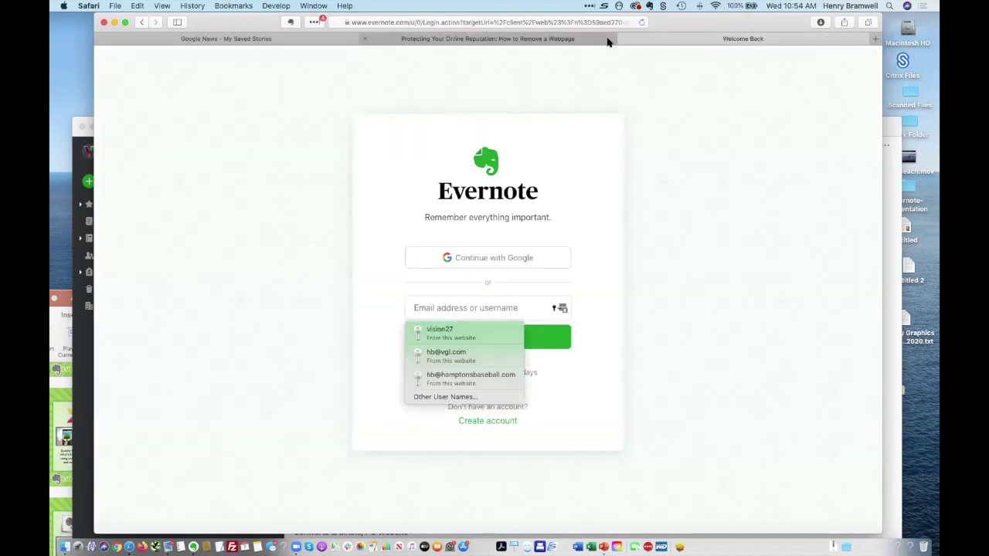
{"action": "left_click", "coordinate": [453, 329]}
{"action": "left_click", "coordinate": [470, 345]}
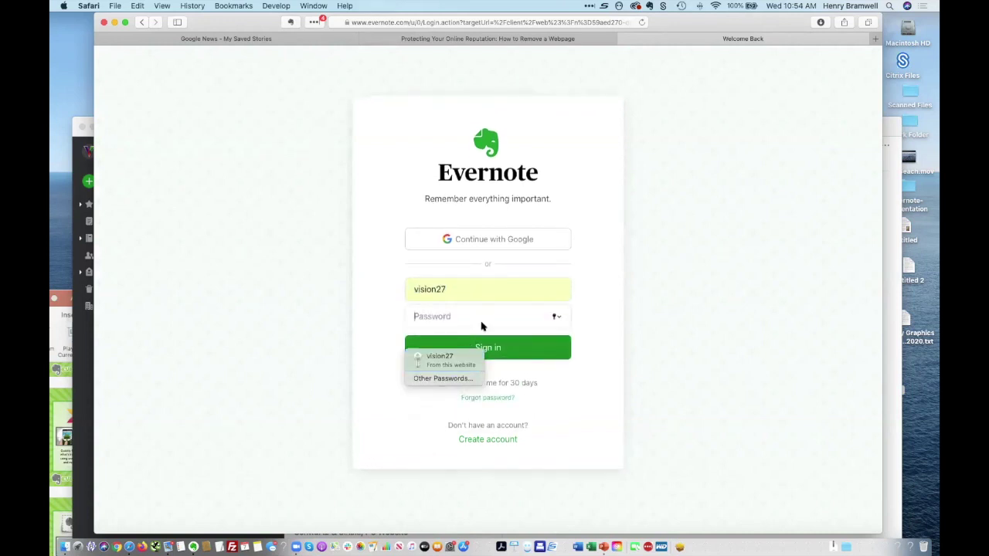
{"action": "left_click", "coordinate": [624, 40]}
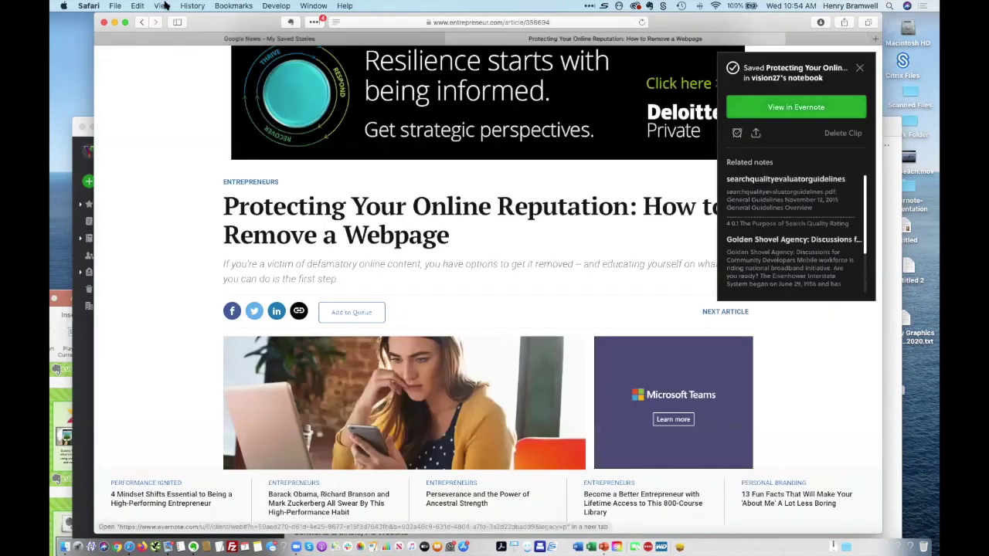
- Move the Safari window out of the way, bring Evernote forward, and view the Mailed in note with its Modern Yachts tag
{"action": "left_click_drag", "start_coordinate": [227, 31], "coordinate": [260, 269]}
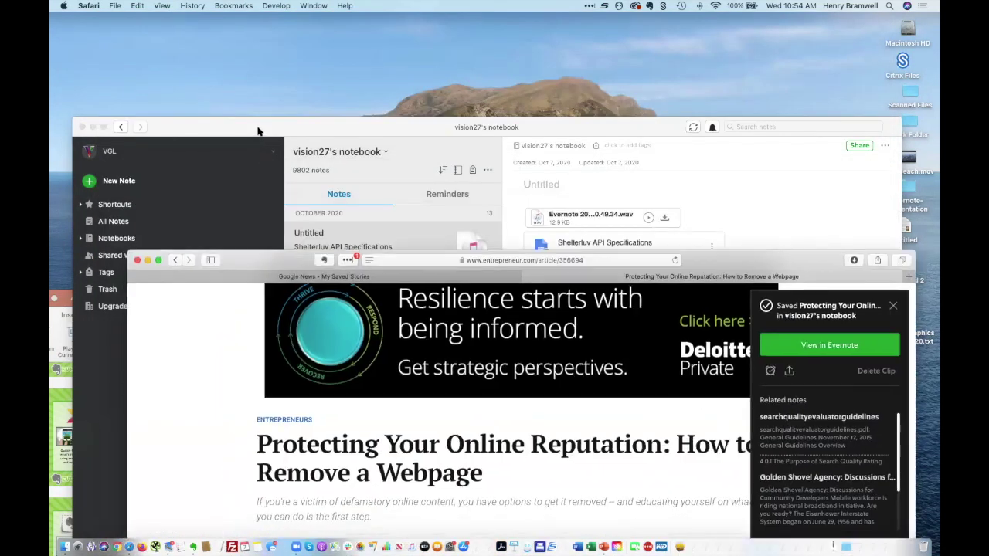
{"action": "left_click_drag", "start_coordinate": [259, 131], "coordinate": [246, 45]}
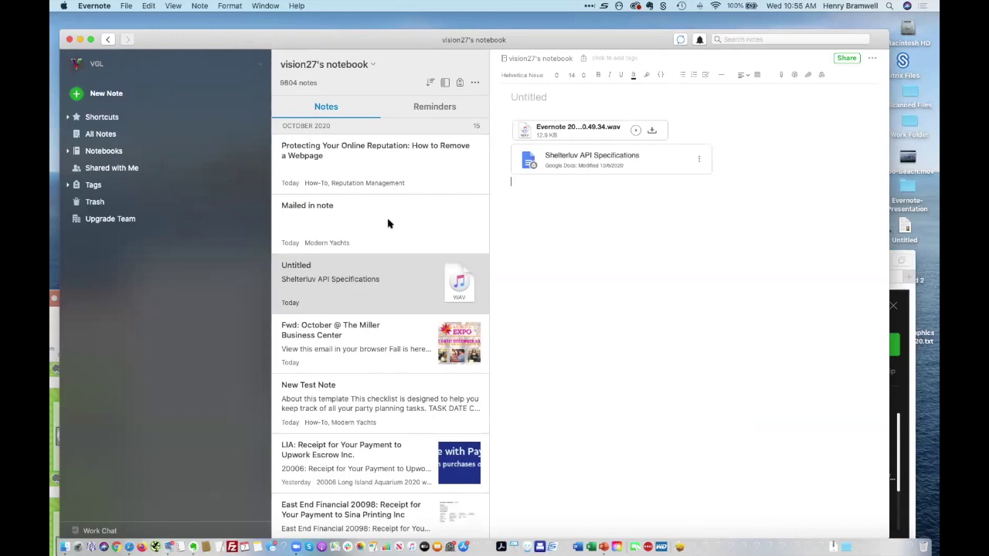
{"action": "left_click", "coordinate": [425, 232]}
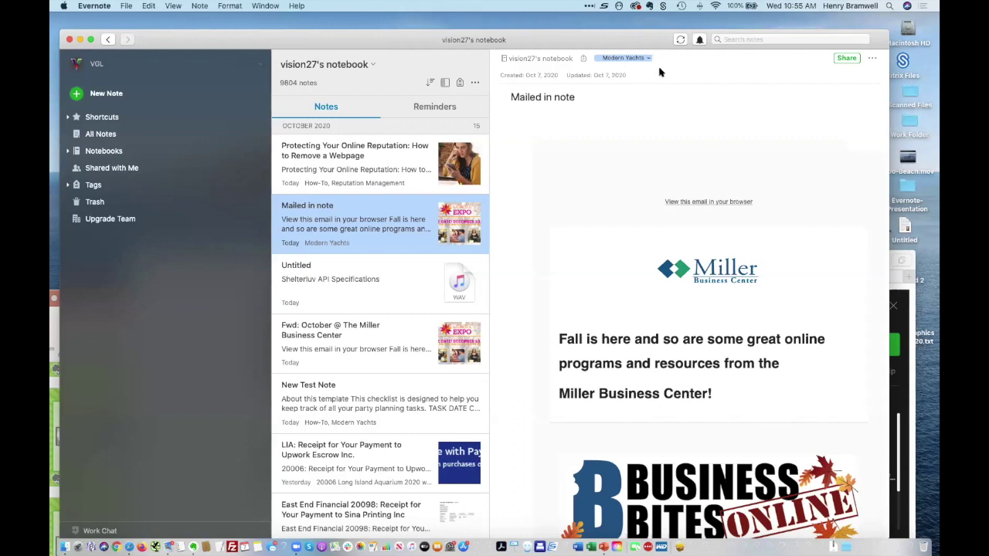
{"action": "scroll", "coordinate": [643, 336], "scroll_direction": "down", "scroll_amount": 3}
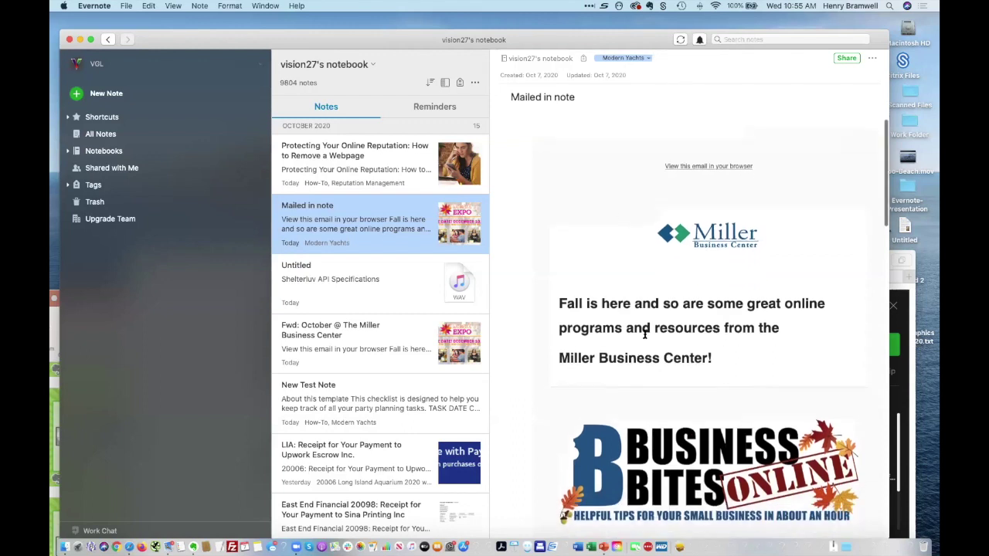
- Open the clipped note on removing a webpage, and examine its tags and full article content
{"action": "left_click", "coordinate": [380, 178]}
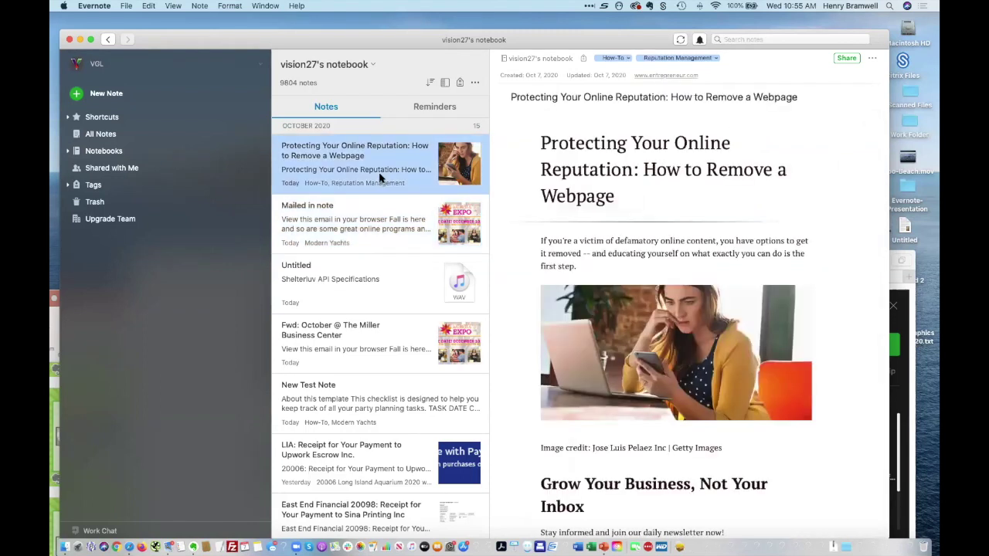
{"action": "scroll", "coordinate": [680, 295], "scroll_direction": "down", "scroll_amount": 2}
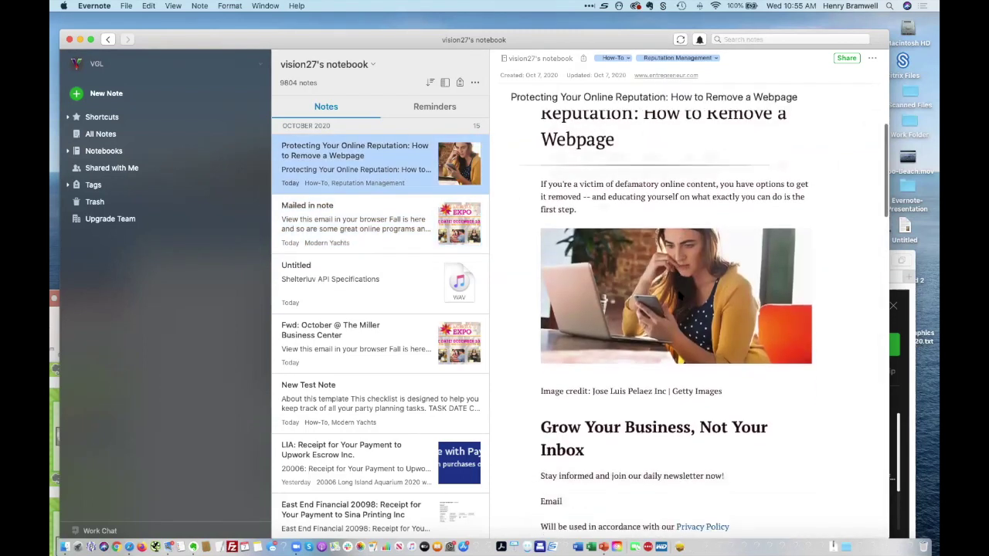
{"action": "scroll", "coordinate": [680, 295], "scroll_direction": "down", "scroll_amount": 10}
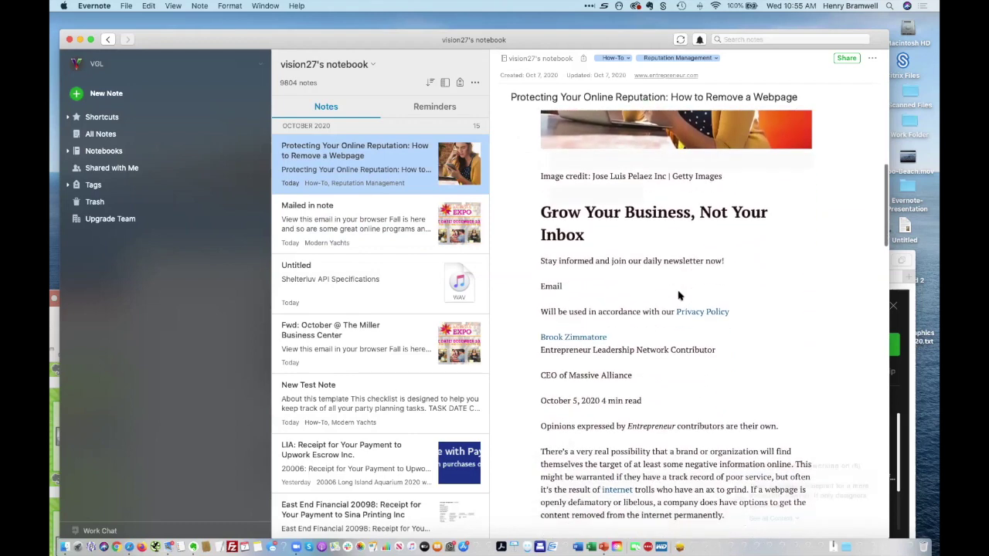
{"action": "scroll", "coordinate": [680, 295], "scroll_direction": "down", "scroll_amount": 16}
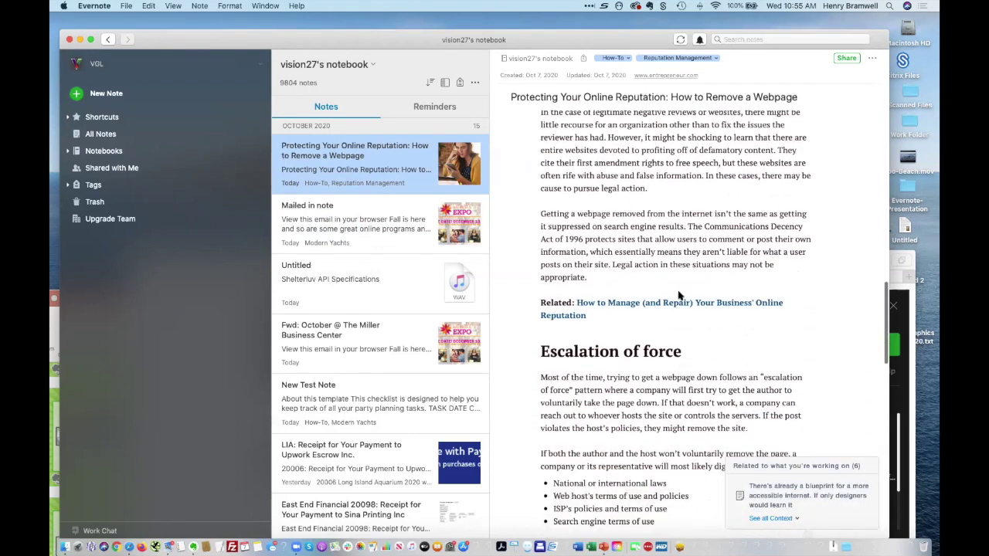
{"action": "scroll", "coordinate": [680, 295], "scroll_direction": "down", "scroll_amount": 15}
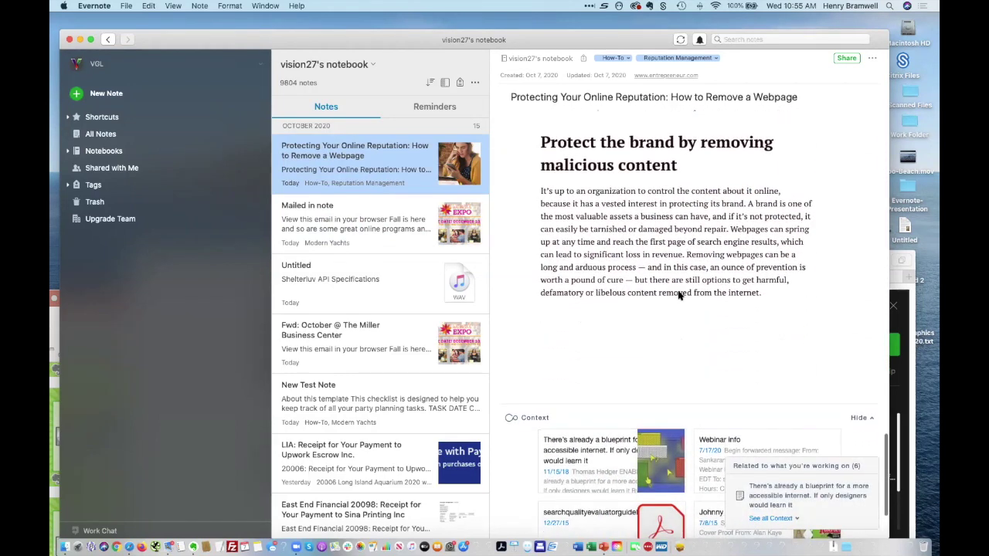
{"action": "scroll", "coordinate": [678, 292], "scroll_direction": "up", "scroll_amount": 15}
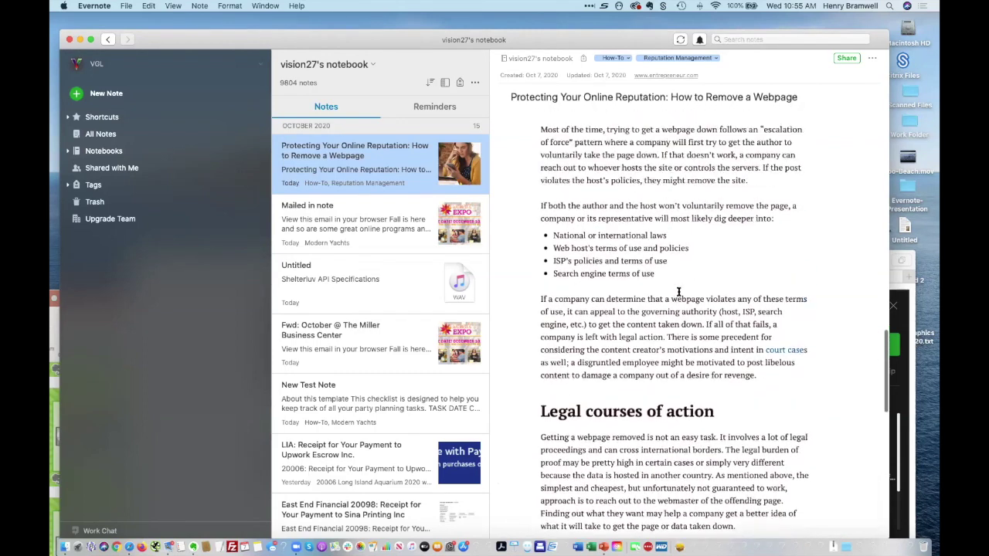
{"action": "scroll", "coordinate": [680, 290], "scroll_direction": "up", "scroll_amount": 15}
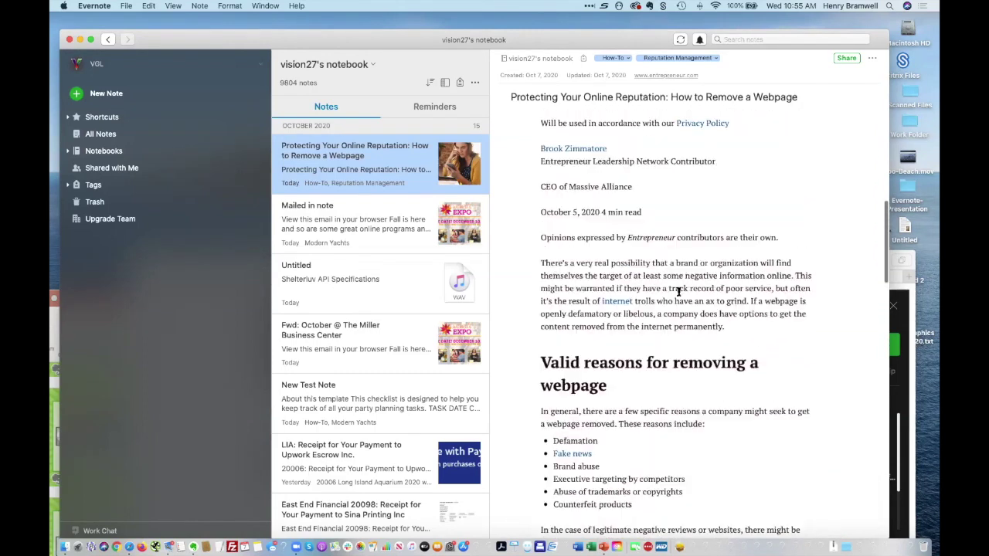
{"action": "scroll", "coordinate": [680, 290], "scroll_direction": "up", "scroll_amount": 5}
{"action": "left_click", "coordinate": [834, 119]}
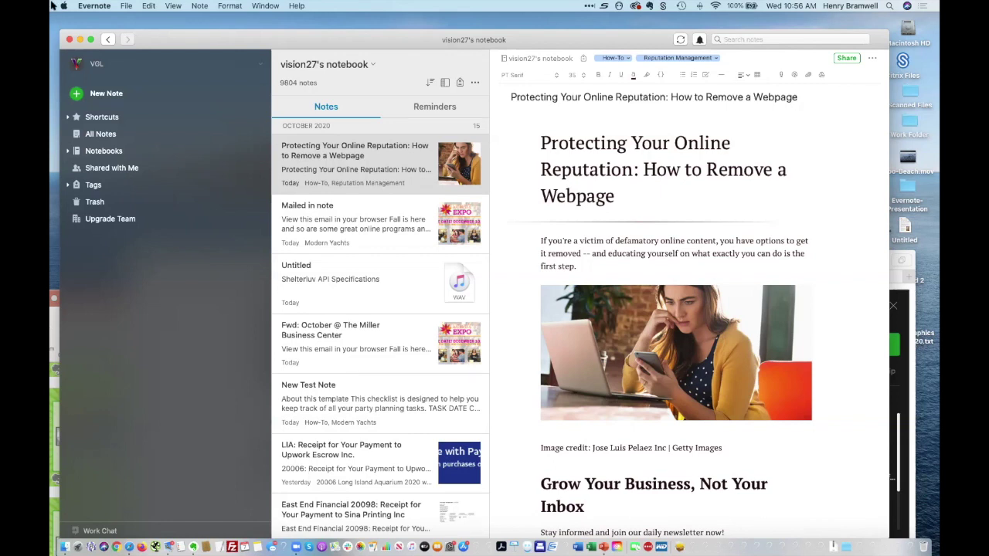
- Create a new note in vision27's notebook and open the template gallery for it
{"action": "left_click_drag", "start_coordinate": [535, 40], "coordinate": [563, 58]}
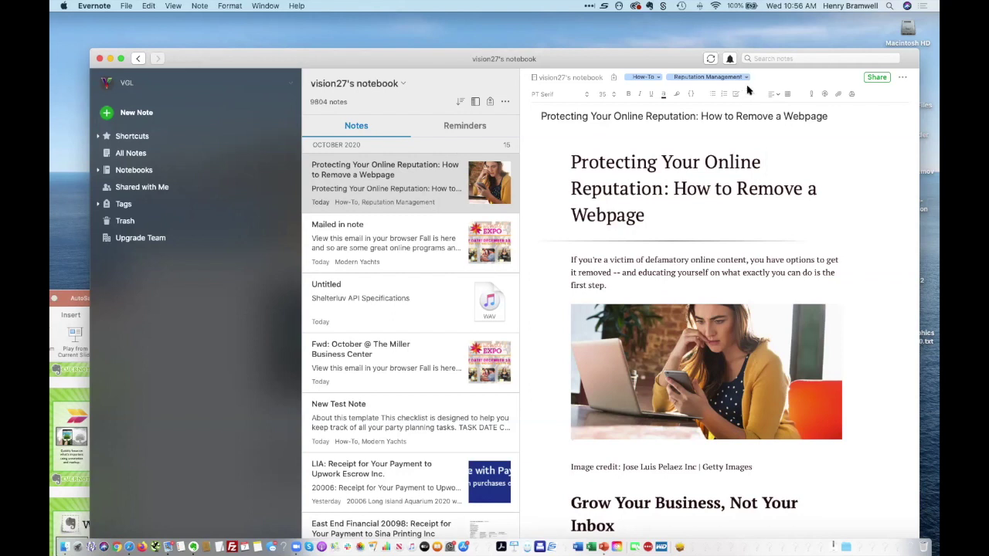
{"action": "left_click", "coordinate": [789, 94]}
{"action": "left_click", "coordinate": [133, 113]}
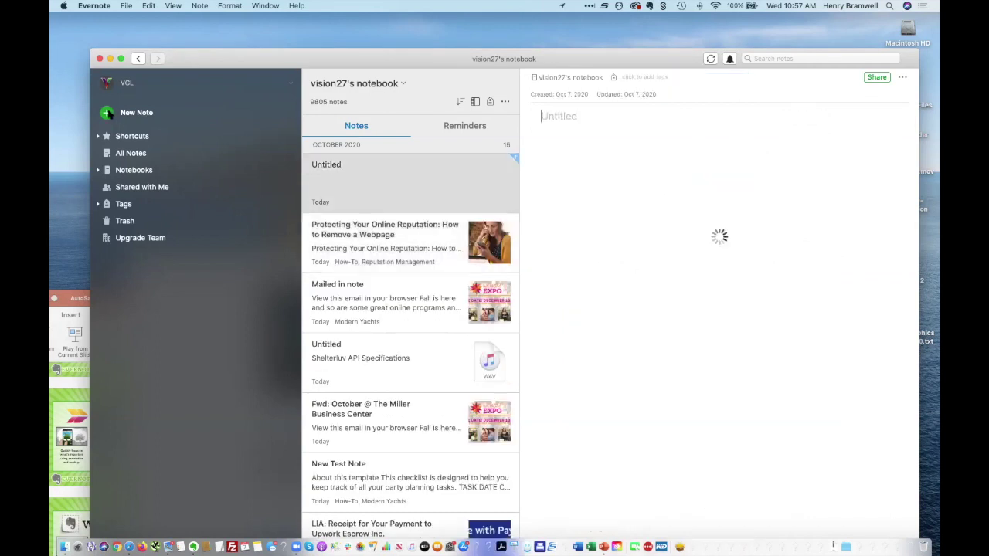
{"action": "left_click", "coordinate": [703, 144]}
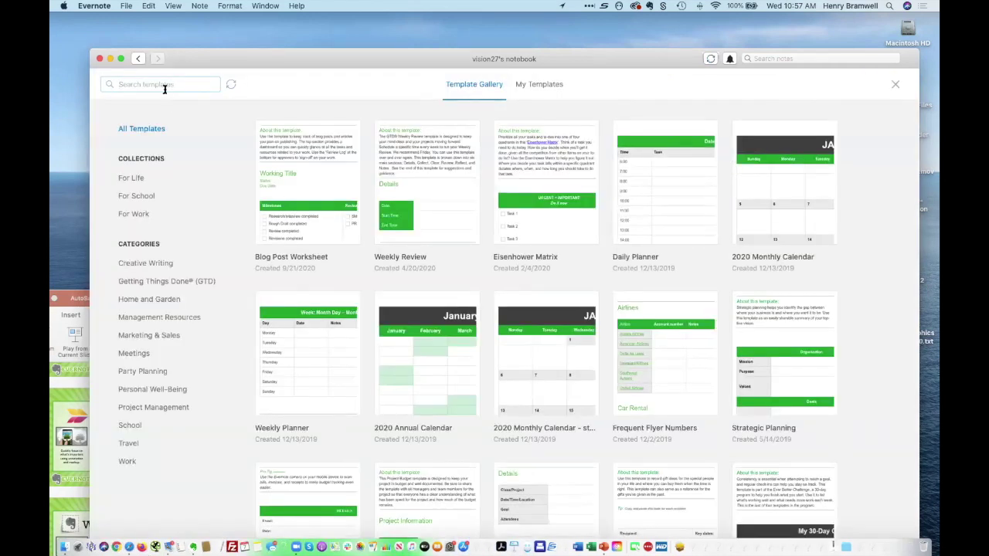
- Search the template gallery for "expens"
{"action": "left_click", "coordinate": [164, 85]}
{"action": "type", "text": "exp"}
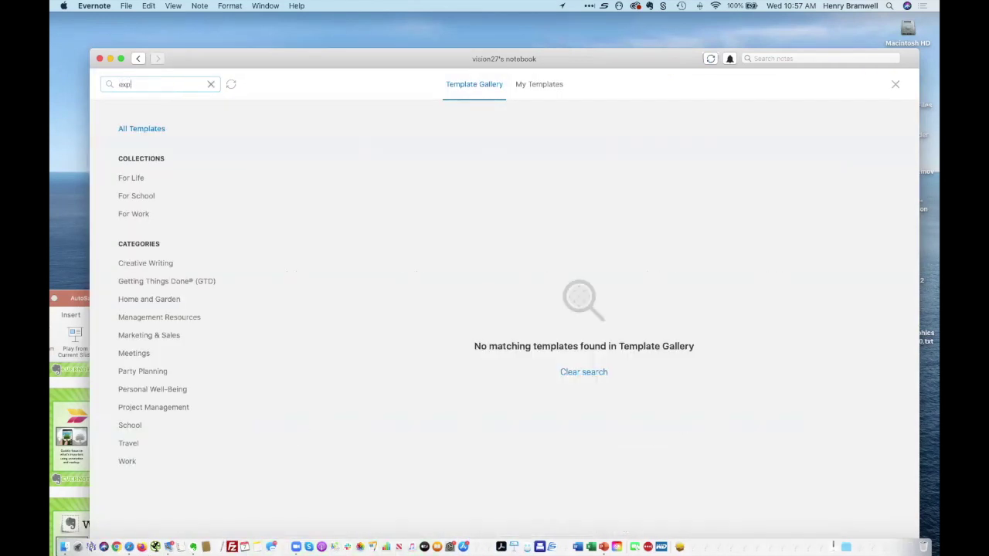
{"action": "type", "text": "ens"}
{"action": "key", "text": "BackSpace"}
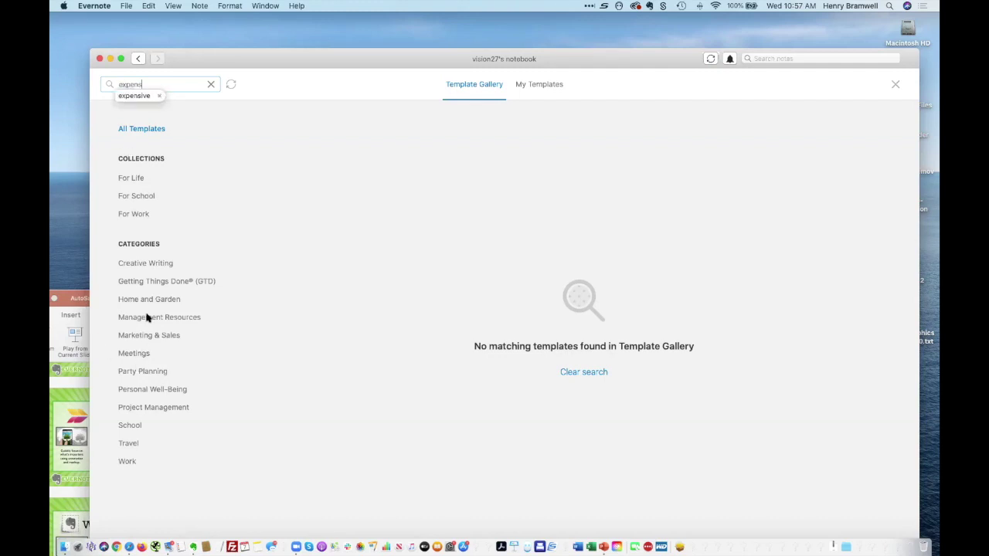
{"action": "type", "text": "ive"}
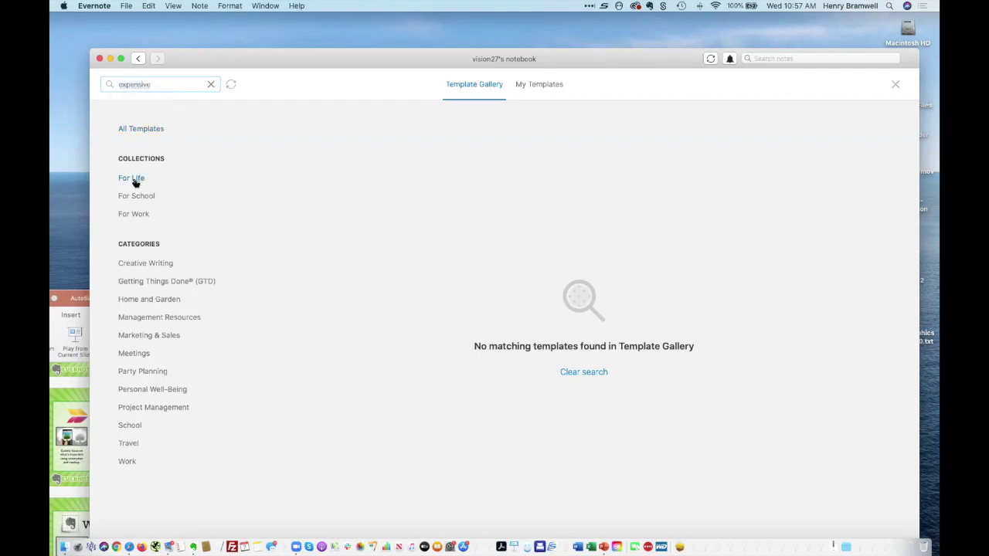
- Clear the template search, browse the For Life collection, and apply the Frequent Flyer Numbers template to the new note
{"action": "left_click", "coordinate": [210, 84]}
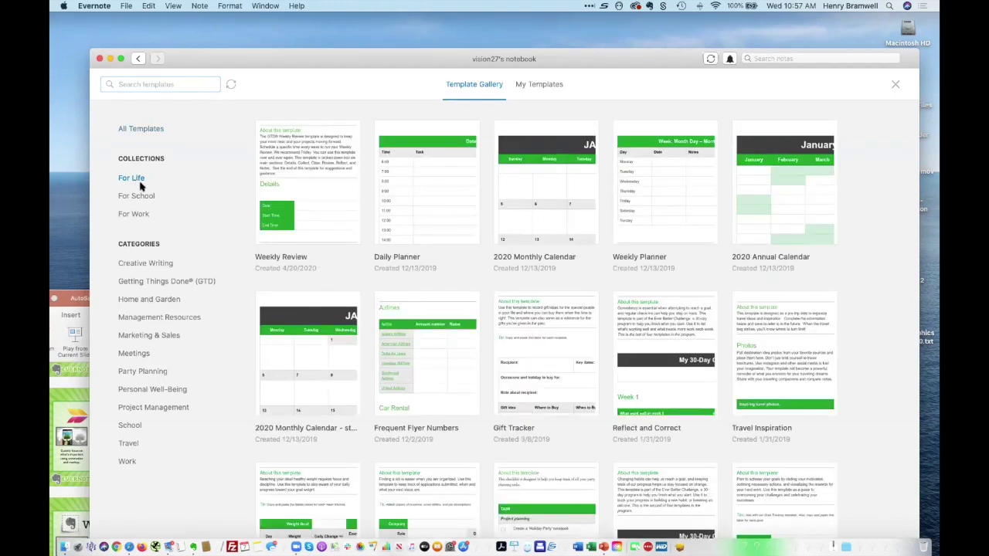
{"action": "scroll", "coordinate": [492, 349], "scroll_direction": "down", "scroll_amount": 1}
{"action": "scroll", "coordinate": [492, 349], "scroll_direction": "down", "scroll_amount": 2}
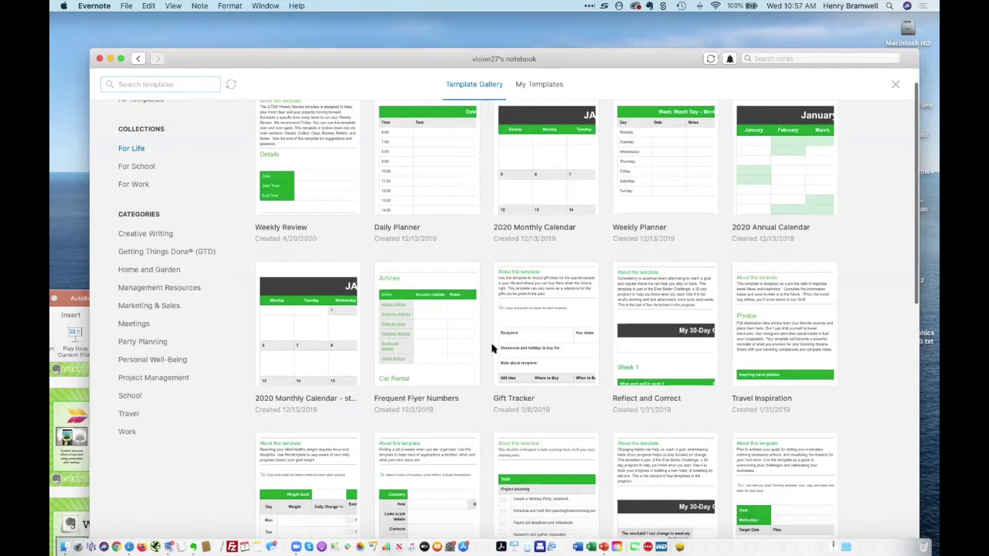
{"action": "scroll", "coordinate": [492, 350], "scroll_direction": "down", "scroll_amount": 2}
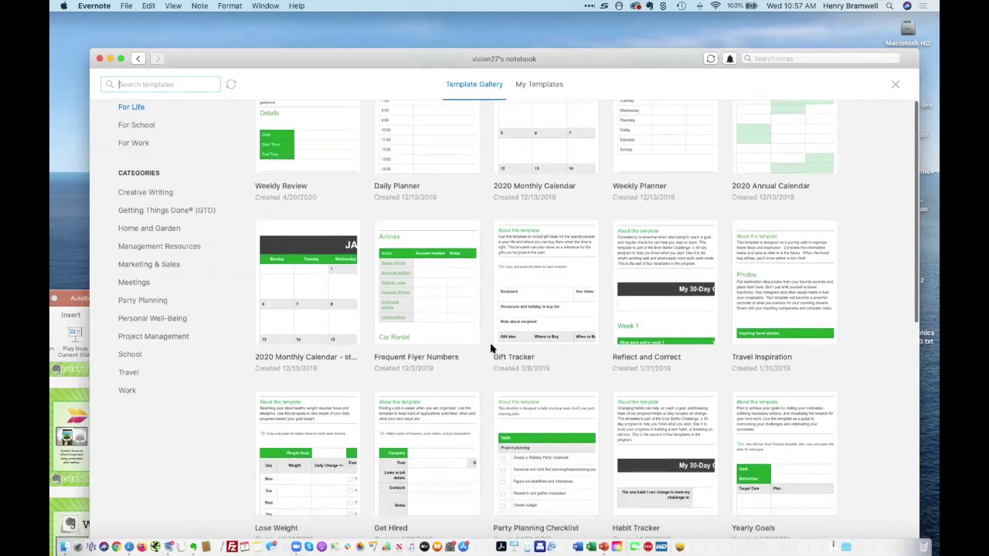
{"action": "scroll", "coordinate": [494, 348], "scroll_direction": "down", "scroll_amount": 1}
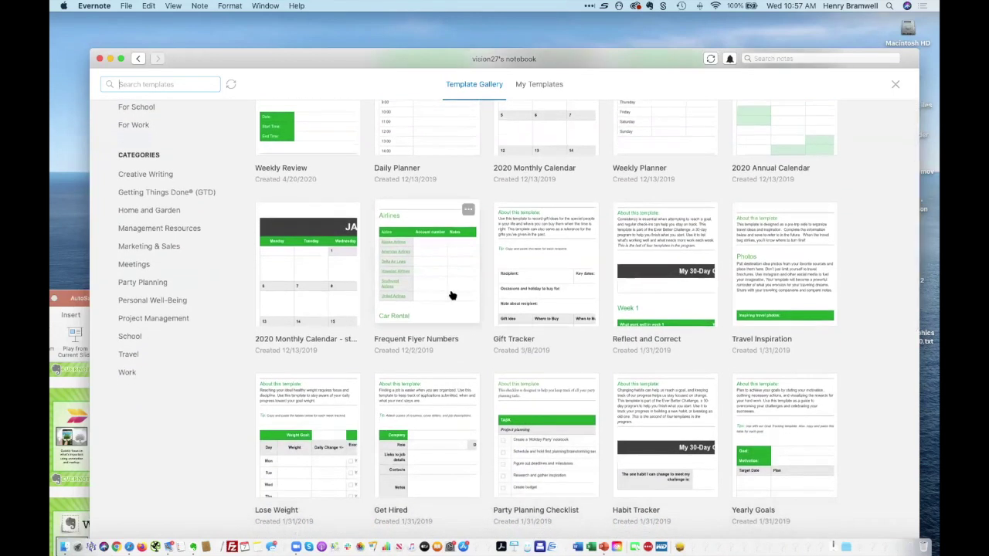
{"action": "left_click", "coordinate": [452, 296]}
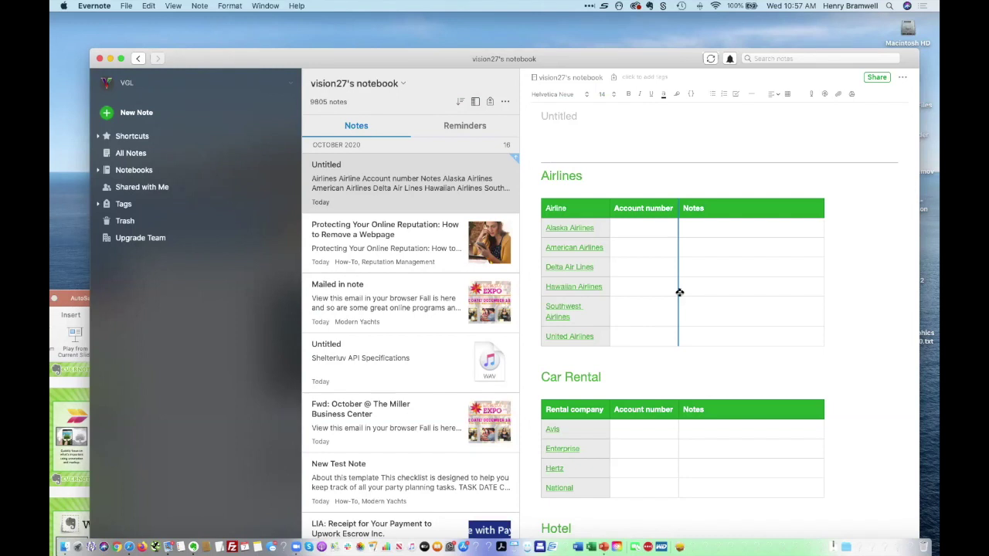
- Review the airline, car rental and hotel tables in the note, and place the cursor in the Alaska Airlines account number cell
{"action": "scroll", "coordinate": [680, 293], "scroll_direction": "down", "scroll_amount": 10}
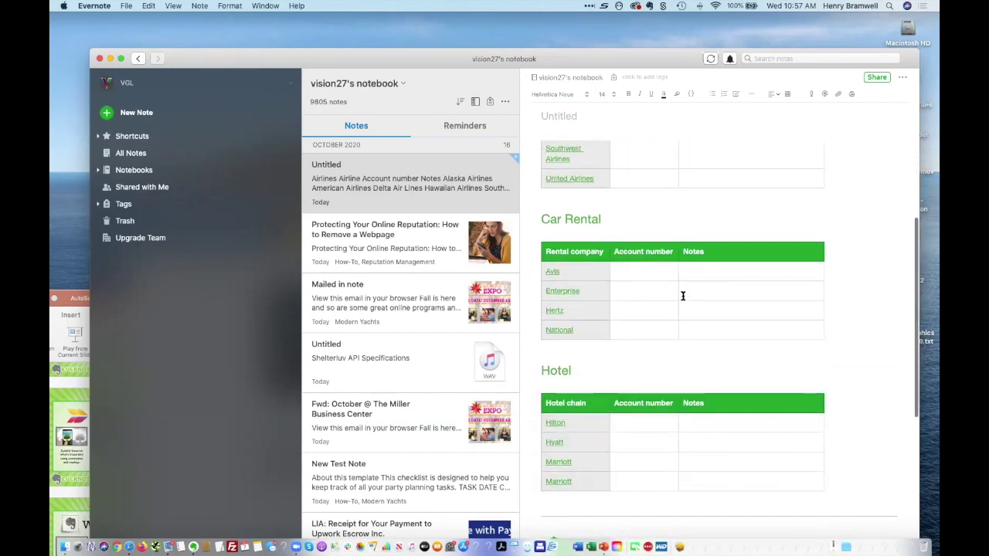
{"action": "scroll", "coordinate": [683, 296], "scroll_direction": "down", "scroll_amount": 3}
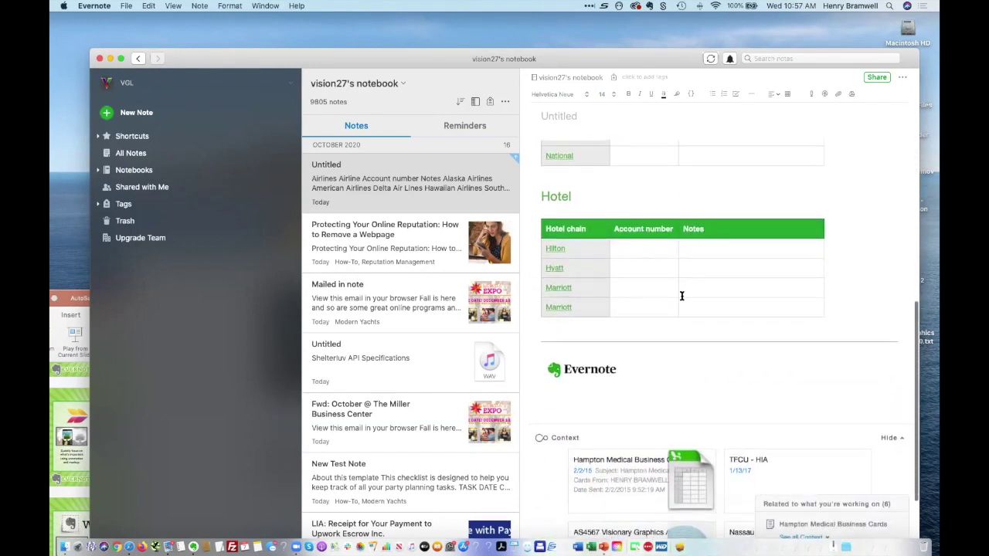
{"action": "scroll", "coordinate": [682, 294], "scroll_direction": "up", "scroll_amount": 2}
{"action": "scroll", "coordinate": [683, 296], "scroll_direction": "up", "scroll_amount": 5}
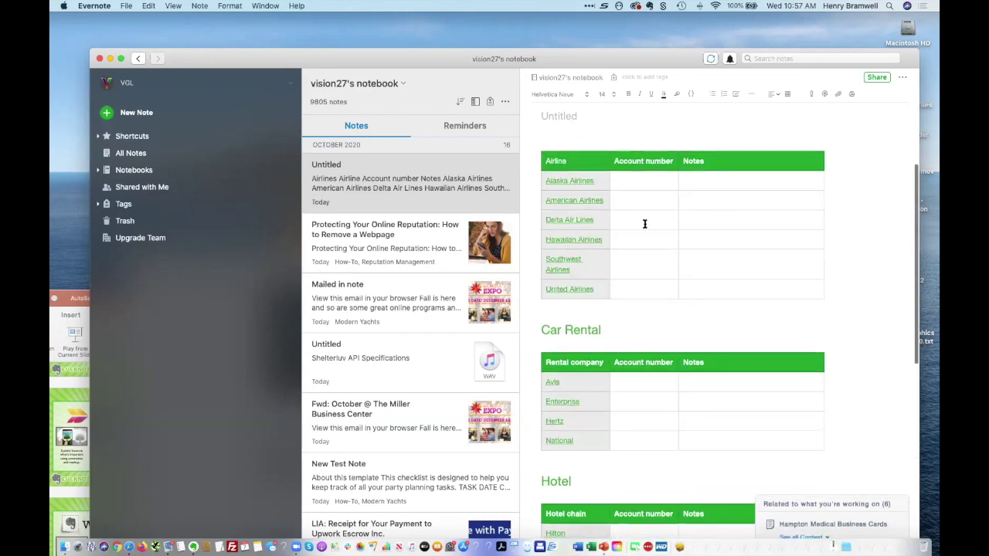
{"action": "left_click", "coordinate": [622, 180]}
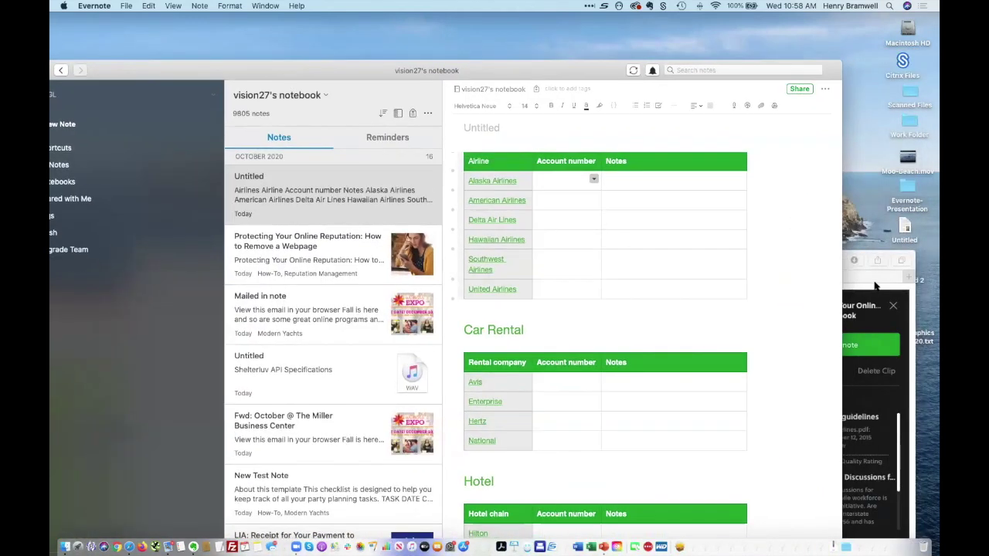
- Switch to Safari and search the web for expensify
{"action": "left_click", "coordinate": [875, 287]}
{"action": "left_click", "coordinate": [600, 91]}
{"action": "type", "text": "e"}
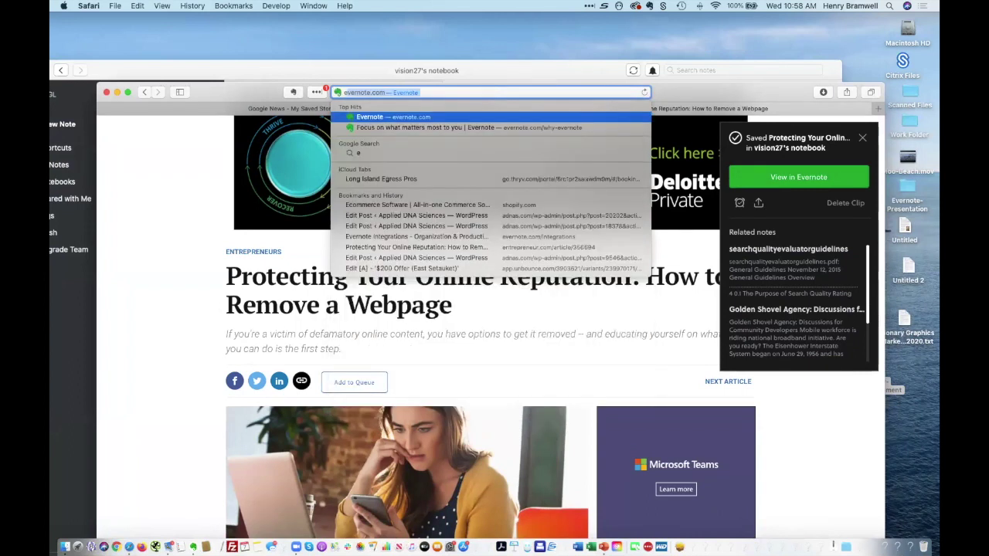
{"action": "type", "text": "xpensify"}
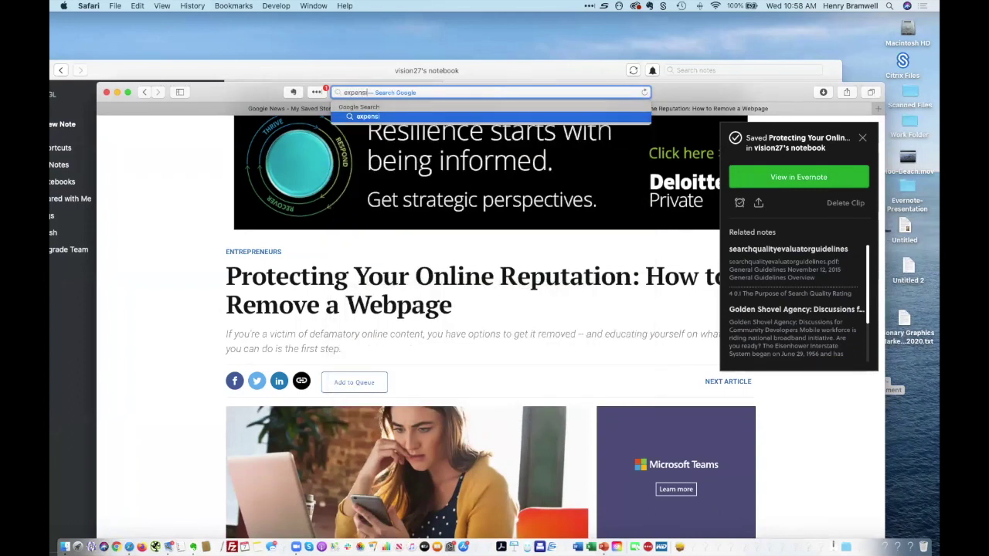
{"action": "key", "text": "Return"}
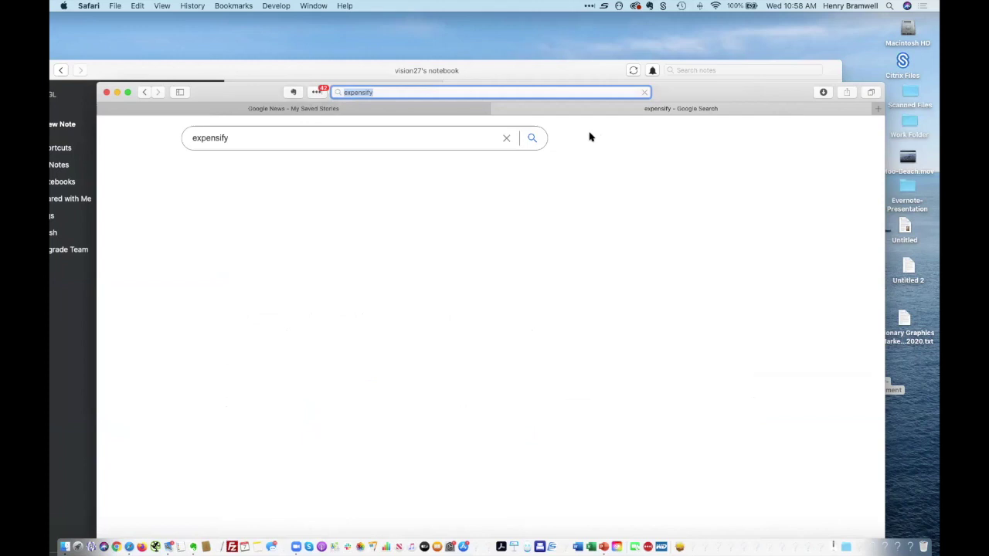
- Open the Expensify website from the search results and view its sign-in options
{"action": "left_click", "coordinate": [315, 228]}
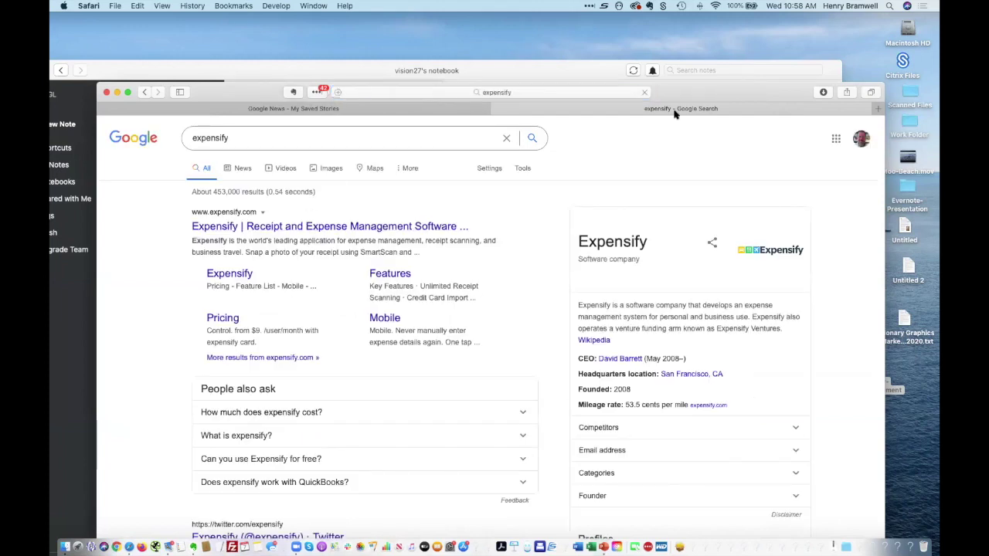
{"action": "double_click", "coordinate": [677, 91]}
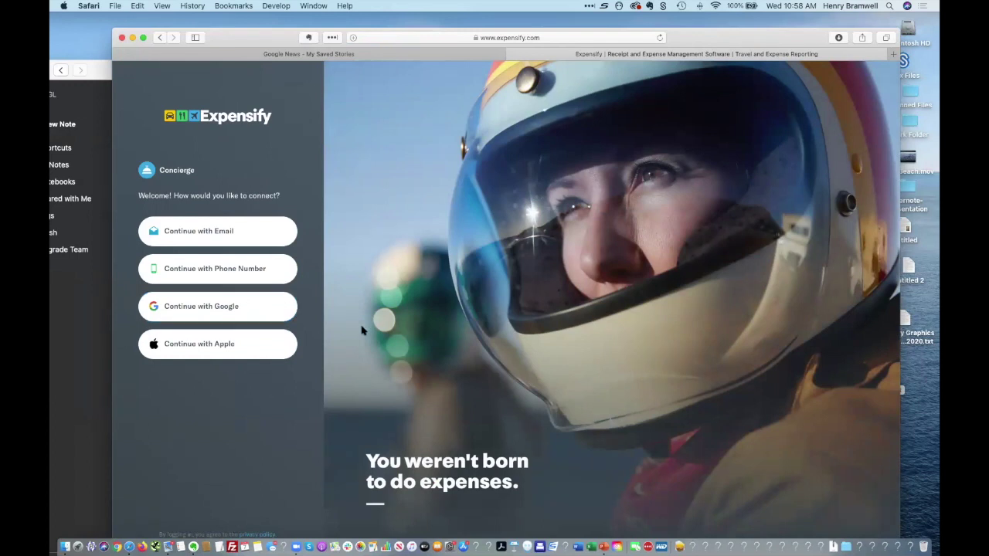
{"action": "scroll", "coordinate": [360, 330], "scroll_direction": "down", "scroll_amount": 1}
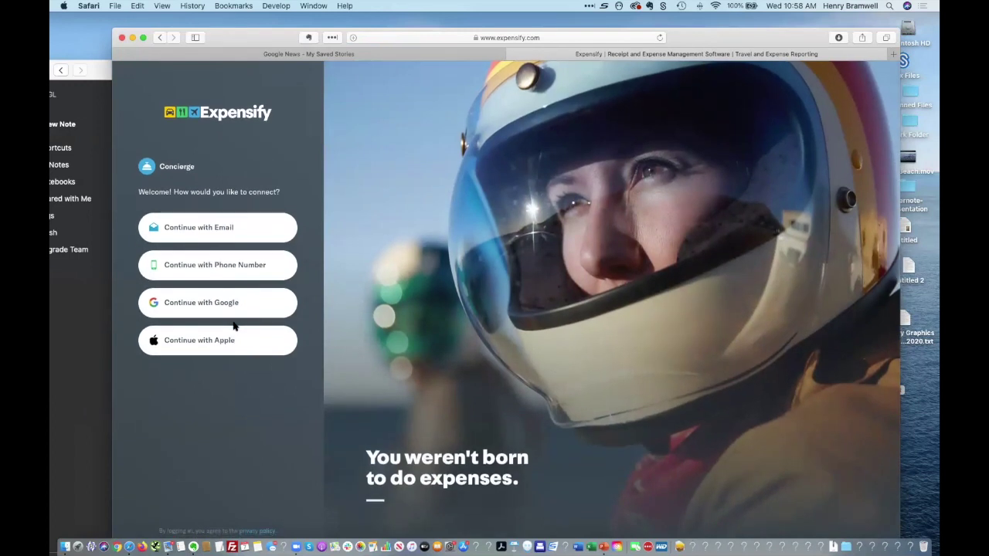
{"action": "scroll", "coordinate": [234, 326], "scroll_direction": "up", "scroll_amount": 1}
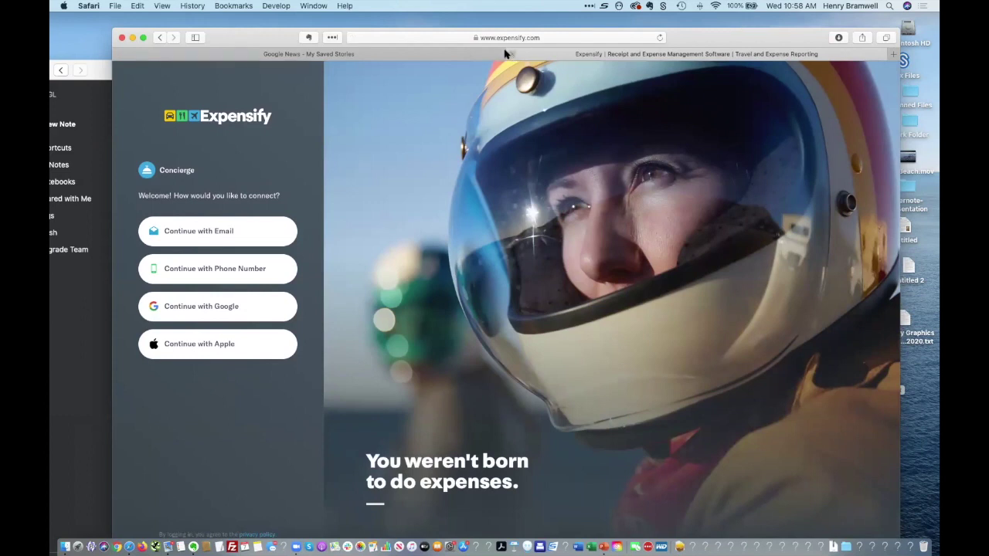
- Return to Evernote and move the untitled airline account note to the trash
{"action": "double_click", "coordinate": [287, 40]}
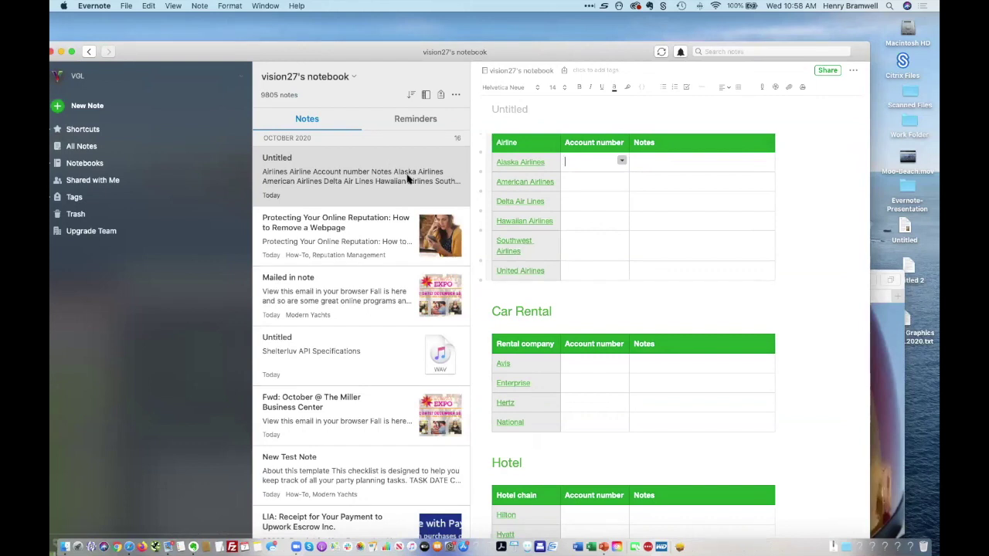
{"action": "left_click", "coordinate": [408, 179]}
{"action": "left_click", "coordinate": [854, 71]}
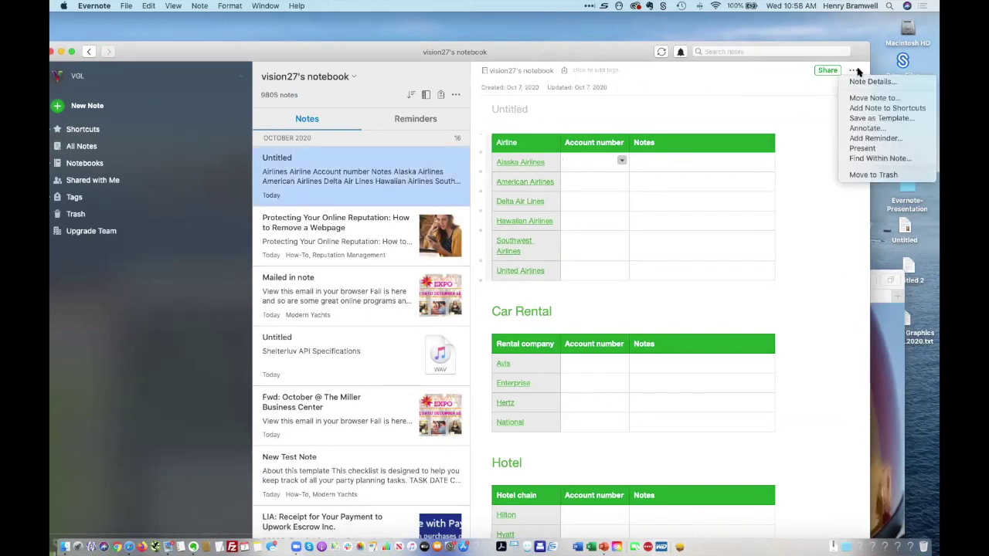
{"action": "left_click", "coordinate": [873, 174]}
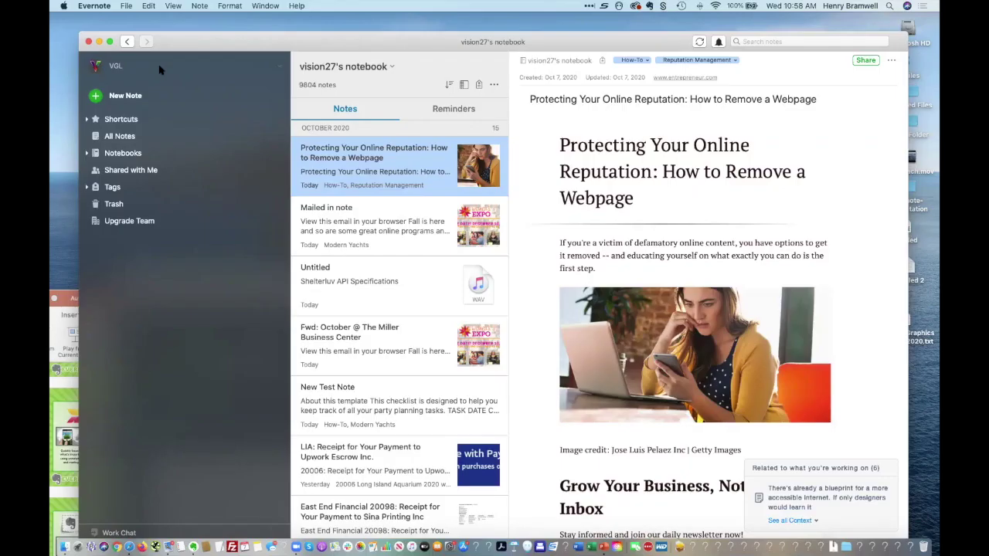
- Open the VGL account info, go to the full account settings on the web, and find the email-to-notes address in the Account Summary
{"action": "left_click", "coordinate": [109, 66]}
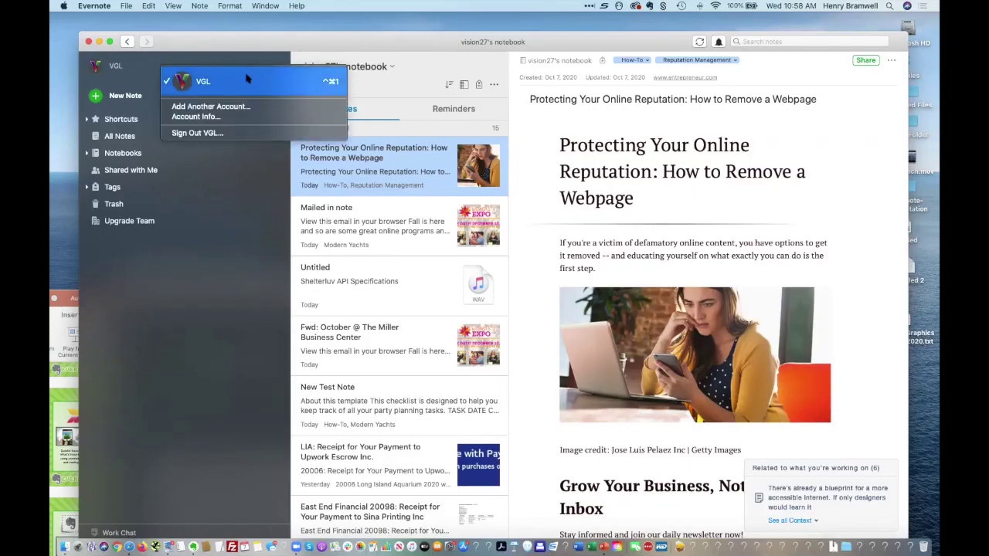
{"action": "left_click", "coordinate": [232, 118]}
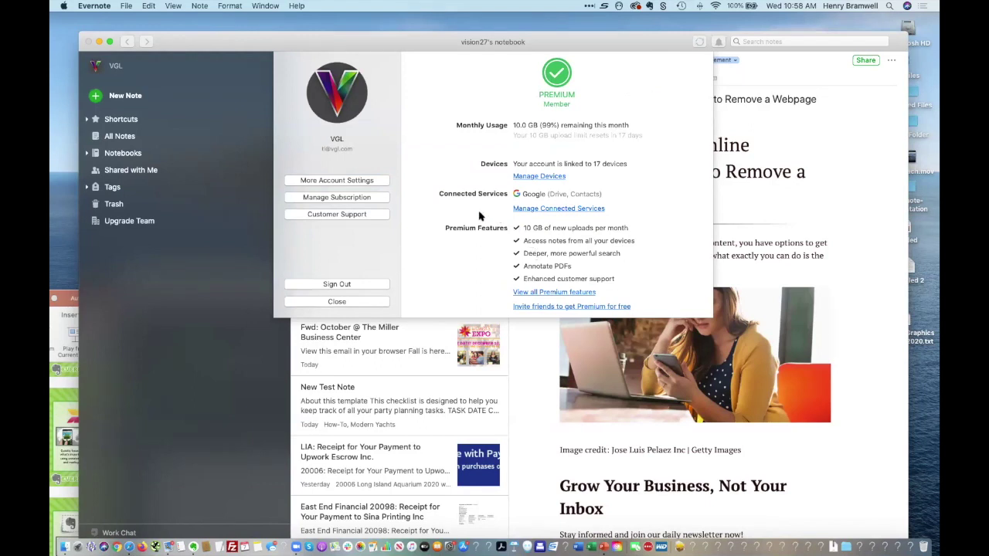
{"action": "left_click", "coordinate": [349, 181]}
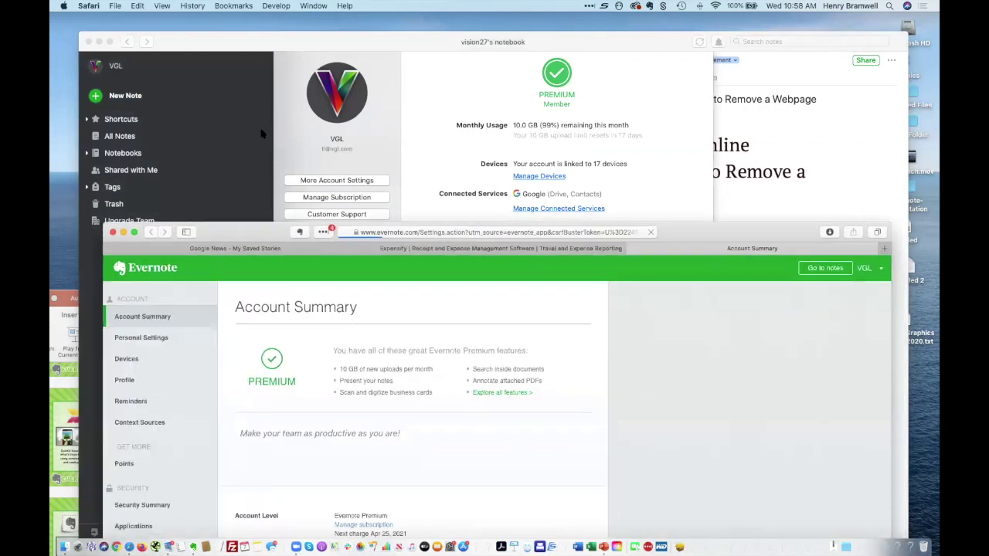
{"action": "scroll", "coordinate": [417, 381], "scroll_direction": "down", "scroll_amount": 2}
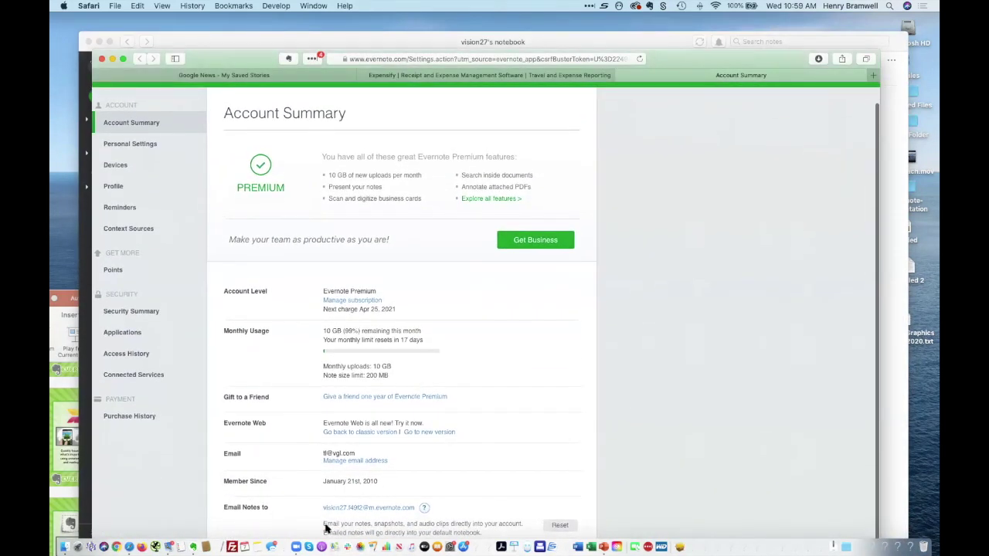
{"action": "double_click", "coordinate": [225, 62]}
{"action": "mouse_move", "coordinate": [424, 476]}
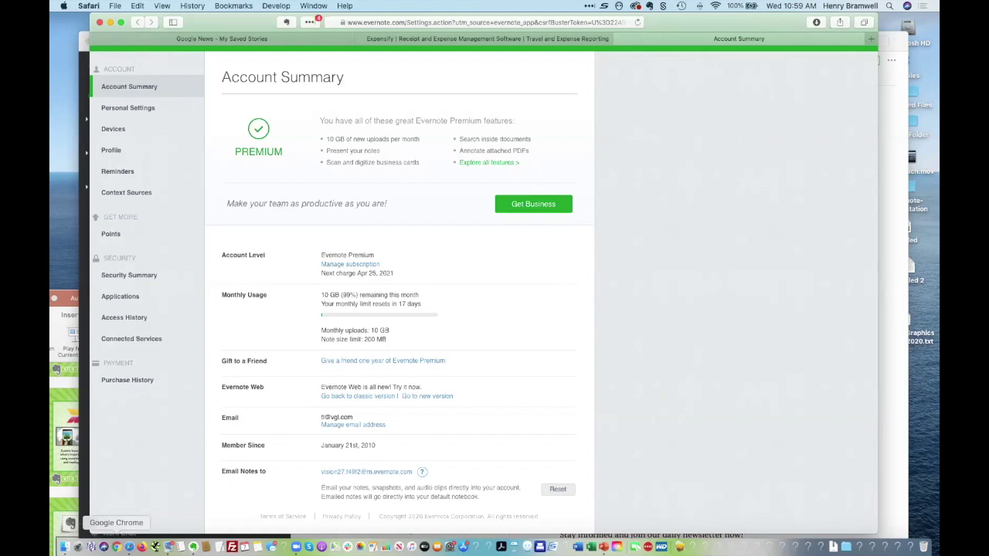
- Switch to Chrome, enlarge the window showing Trello, and open the VGL Projects board
{"action": "left_click", "coordinate": [117, 547]}
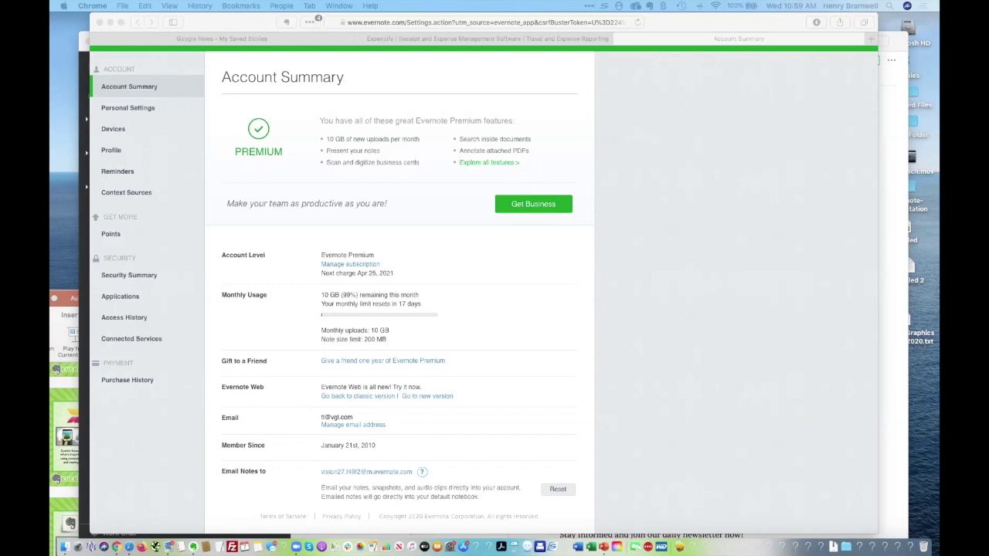
{"action": "key", "text": "super+grave"}
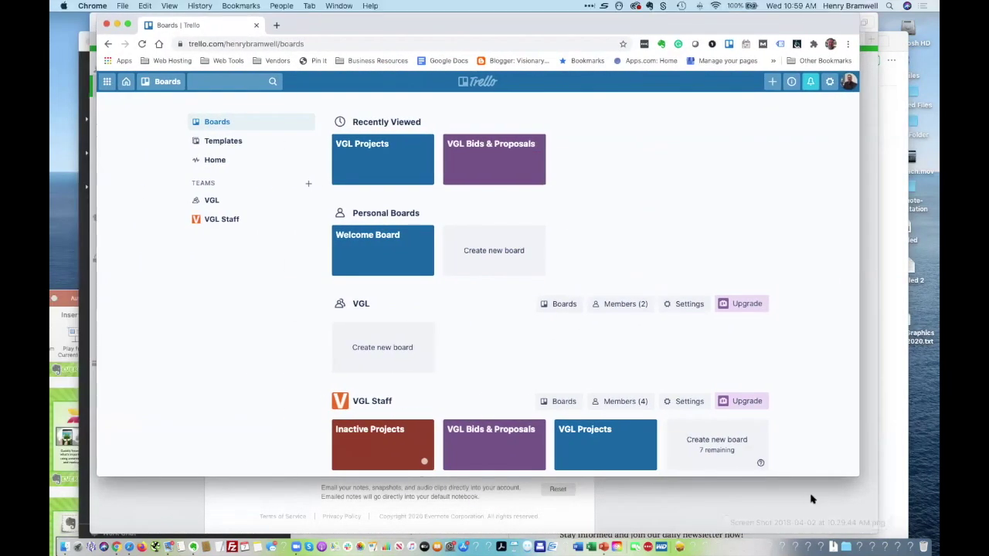
{"action": "left_click_drag", "start_coordinate": [857, 475], "coordinate": [911, 530]}
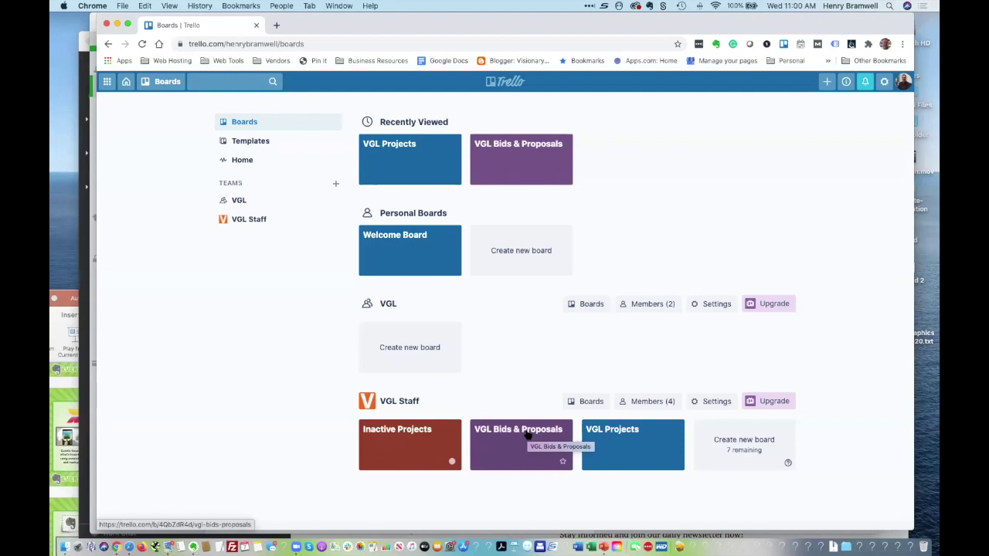
{"action": "left_click", "coordinate": [438, 163]}
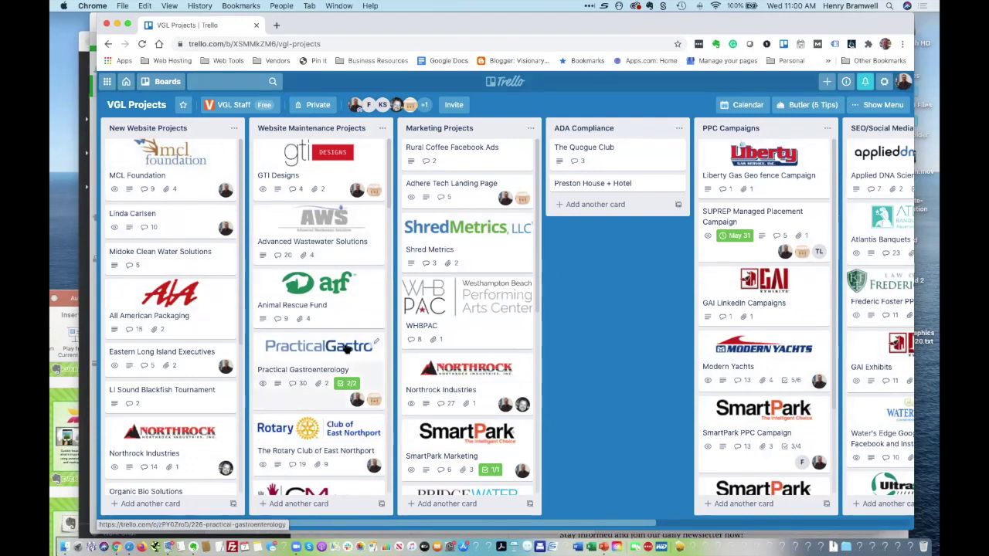
- Open the All American Packaging card and examine its attachments and activity
{"action": "left_click", "coordinate": [207, 330]}
{"action": "scroll", "coordinate": [476, 435], "scroll_direction": "down", "scroll_amount": 1}
{"action": "scroll", "coordinate": [476, 435], "scroll_direction": "down", "scroll_amount": 10}
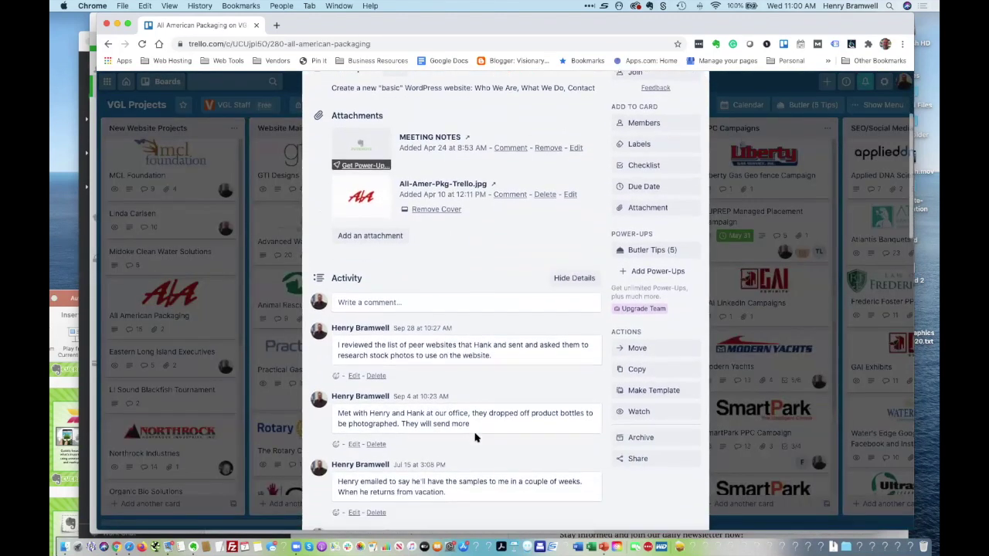
- Review the older activity on the All American Packaging card and open the attached MEETING NOTES from its attachment entry
{"action": "scroll", "coordinate": [476, 435], "scroll_direction": "down", "scroll_amount": 5}
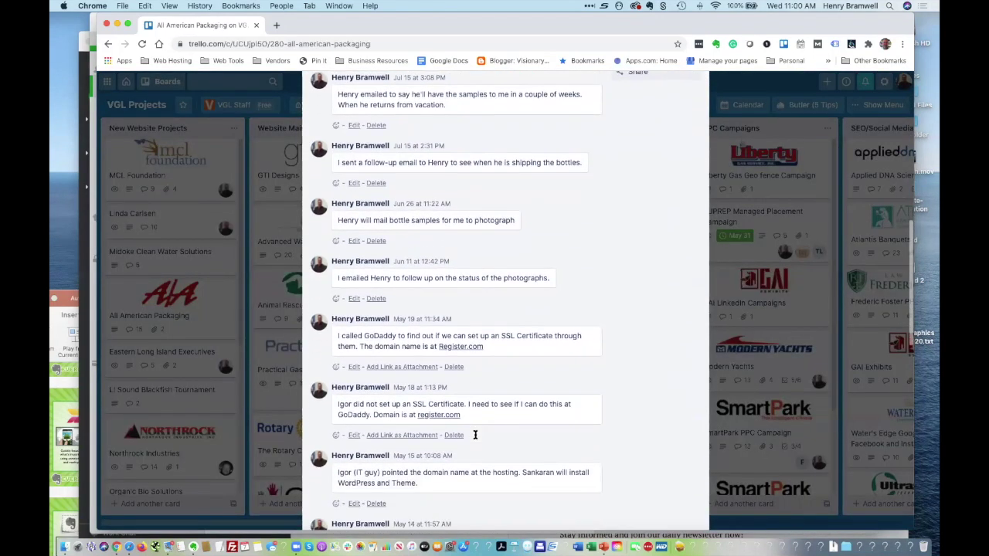
{"action": "scroll", "coordinate": [476, 435], "scroll_direction": "down", "scroll_amount": 3}
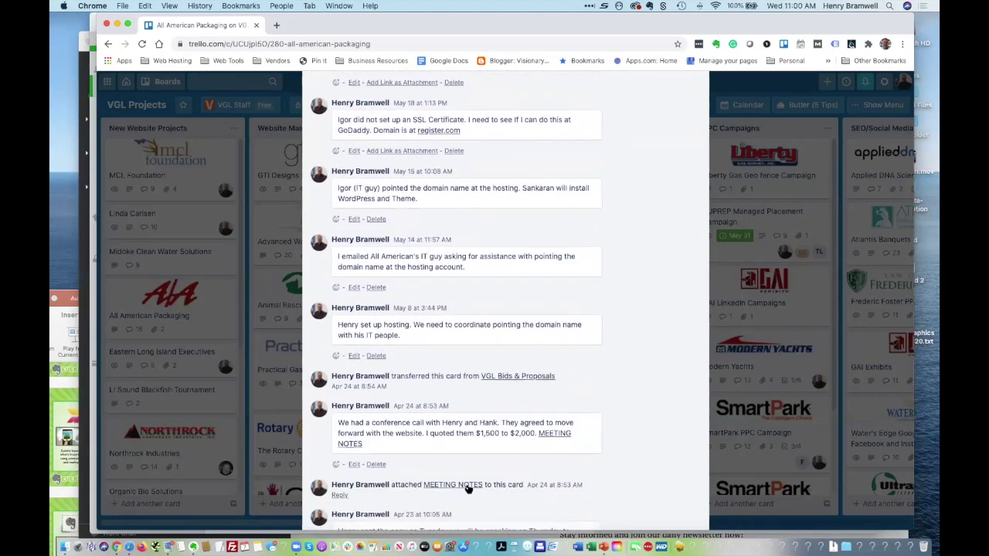
{"action": "scroll", "coordinate": [467, 490], "scroll_direction": "down", "scroll_amount": 3}
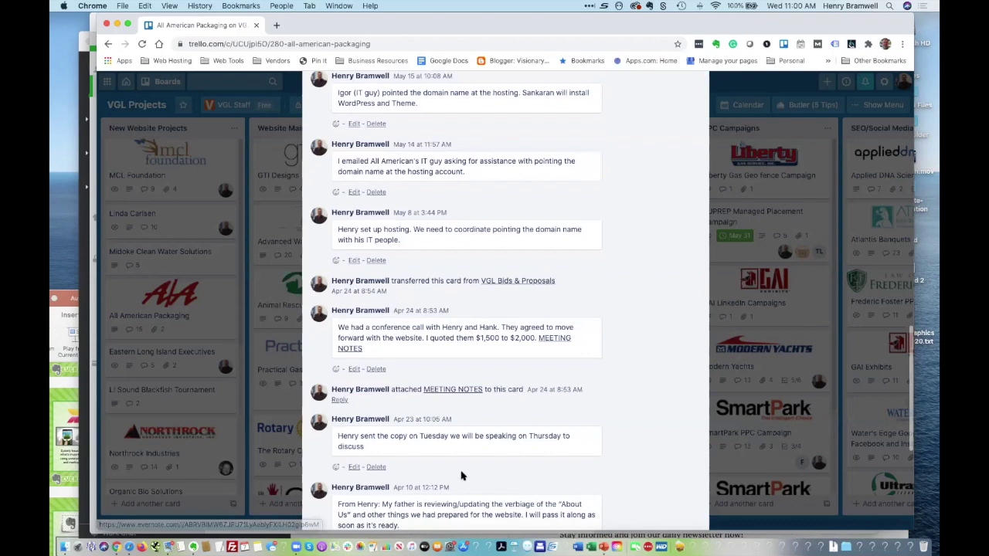
{"action": "left_click", "coordinate": [457, 391]}
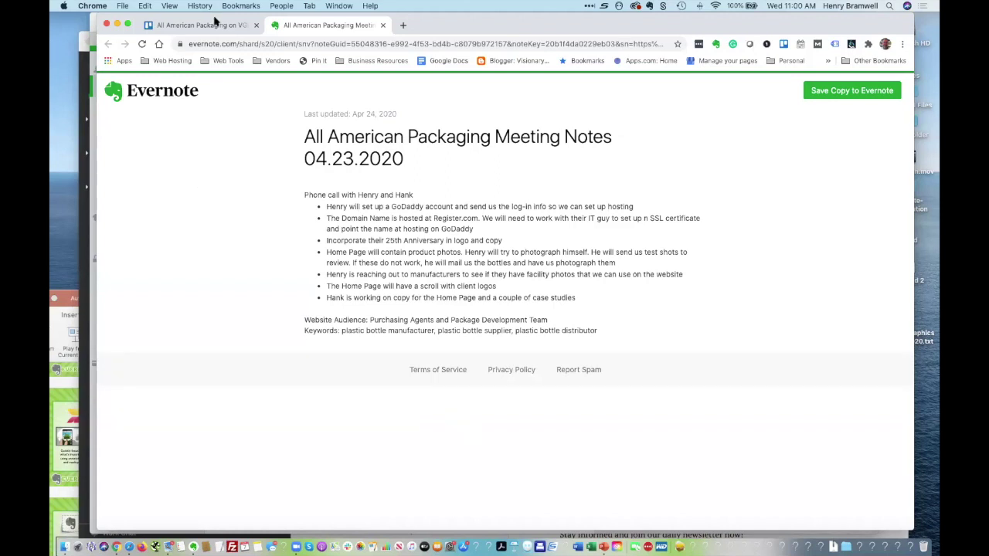
- Return to the Trello card and open the MEETING NOTES link in the April 24 conference call comment
{"action": "left_click", "coordinate": [215, 26]}
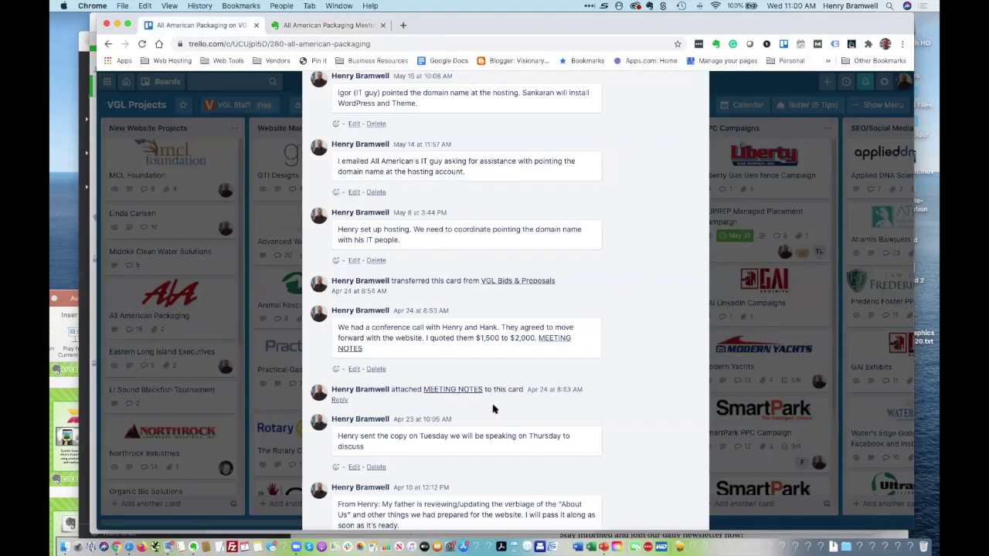
{"action": "scroll", "coordinate": [457, 438], "scroll_direction": "up", "scroll_amount": 2}
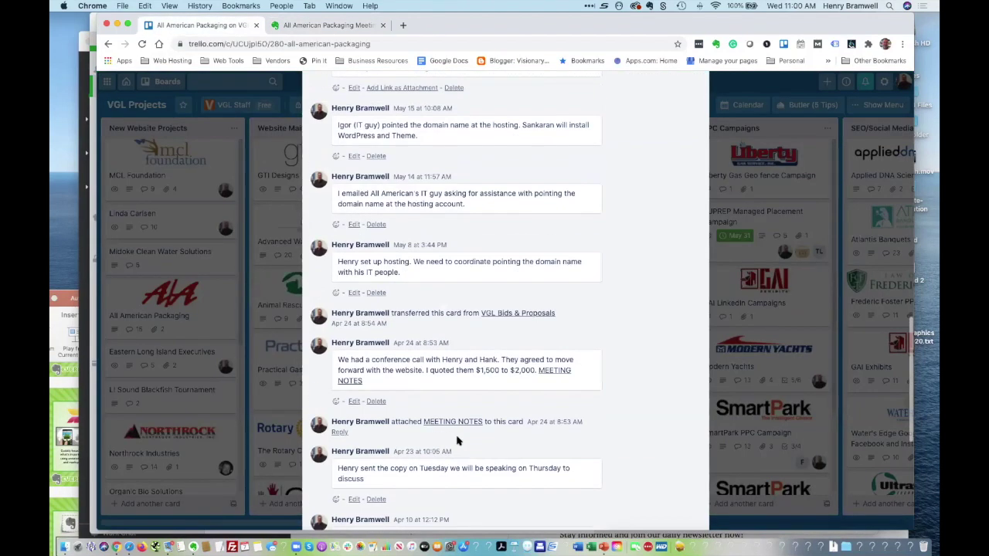
{"action": "scroll", "coordinate": [418, 378], "scroll_direction": "up", "scroll_amount": 3}
{"action": "scroll", "coordinate": [418, 377], "scroll_direction": "up", "scroll_amount": 1}
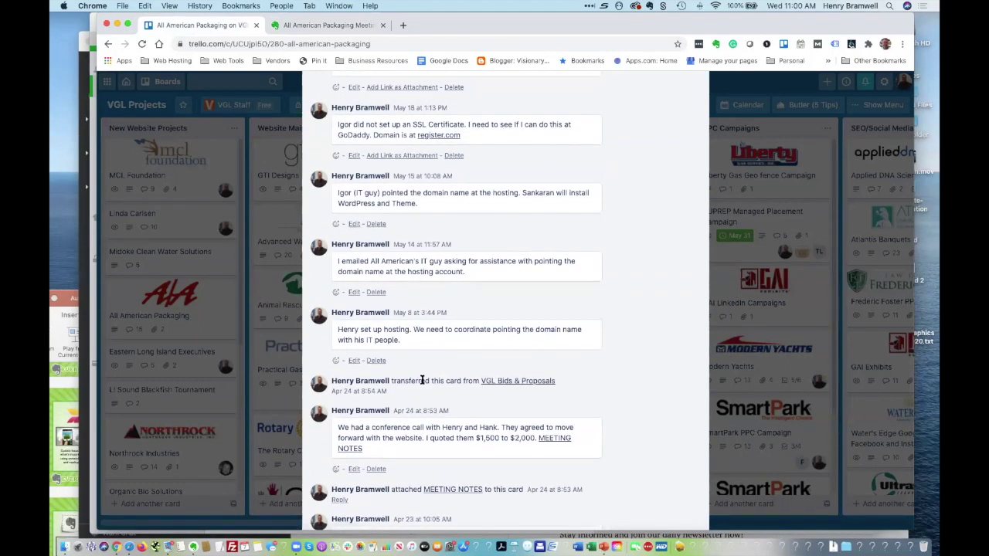
{"action": "scroll", "coordinate": [422, 380], "scroll_direction": "down", "scroll_amount": 1}
{"action": "scroll", "coordinate": [426, 381], "scroll_direction": "down", "scroll_amount": 2}
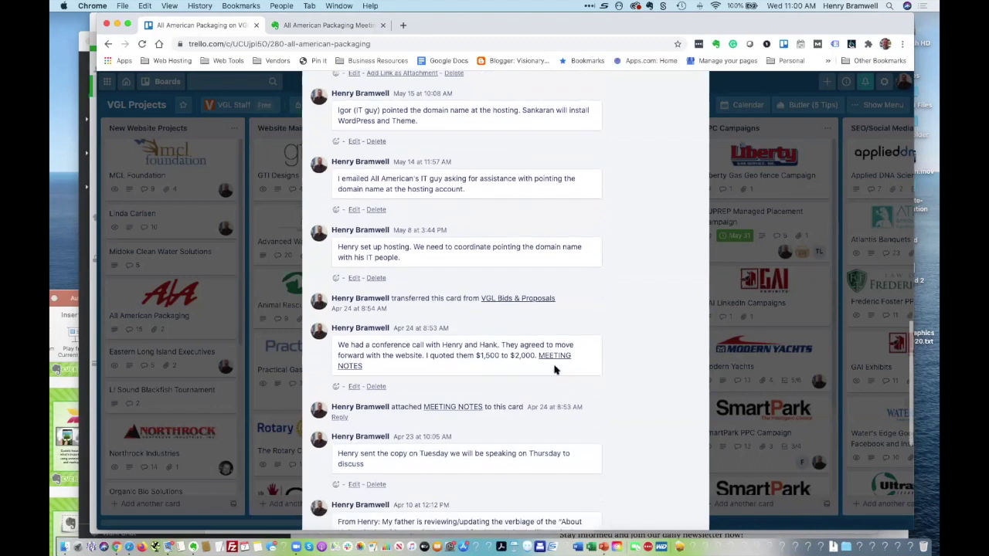
{"action": "left_click", "coordinate": [552, 357]}
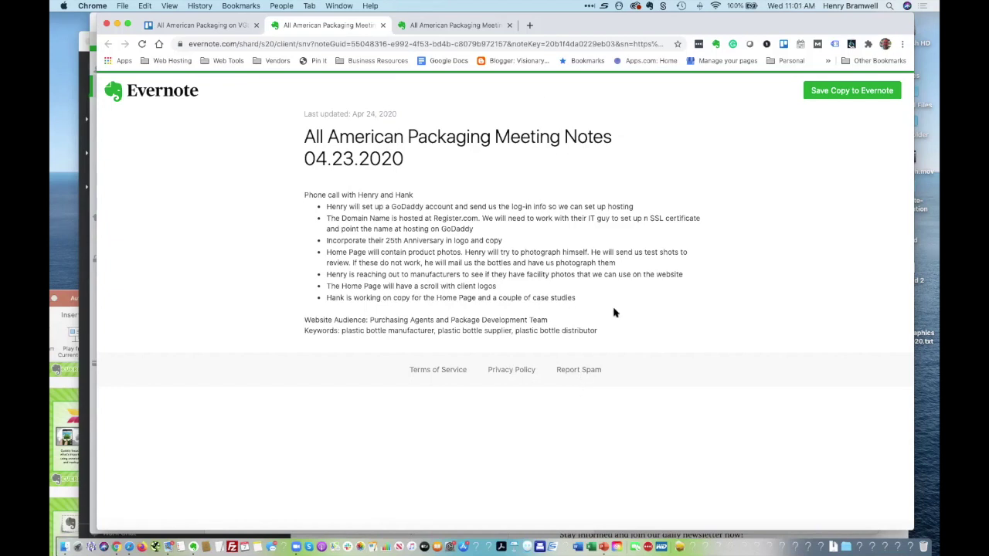
- Move the Chrome and Safari windows out of the way, return to Evernote, and close the account info
{"action": "left_click_drag", "start_coordinate": [626, 23], "coordinate": [595, 214]}
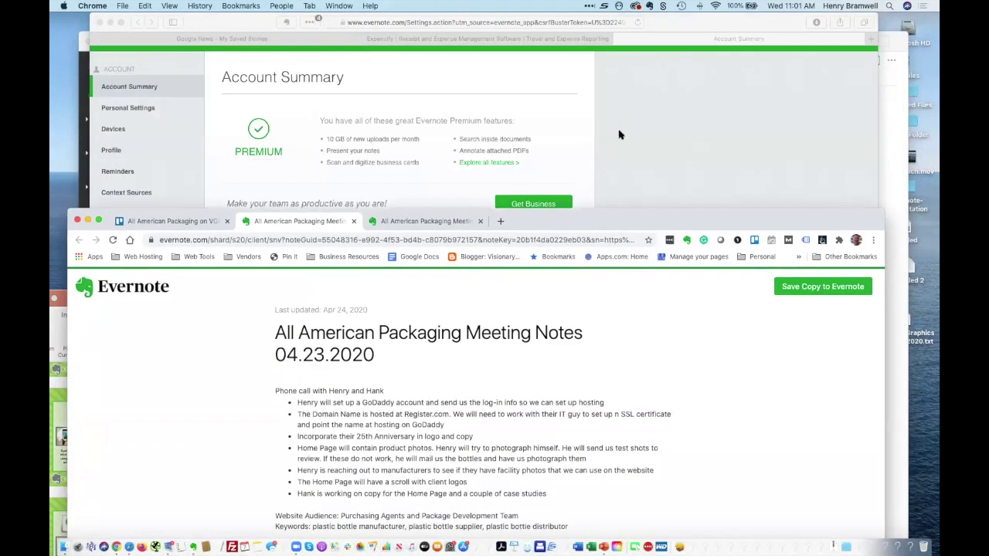
{"action": "left_click_drag", "start_coordinate": [706, 32], "coordinate": [719, 197]}
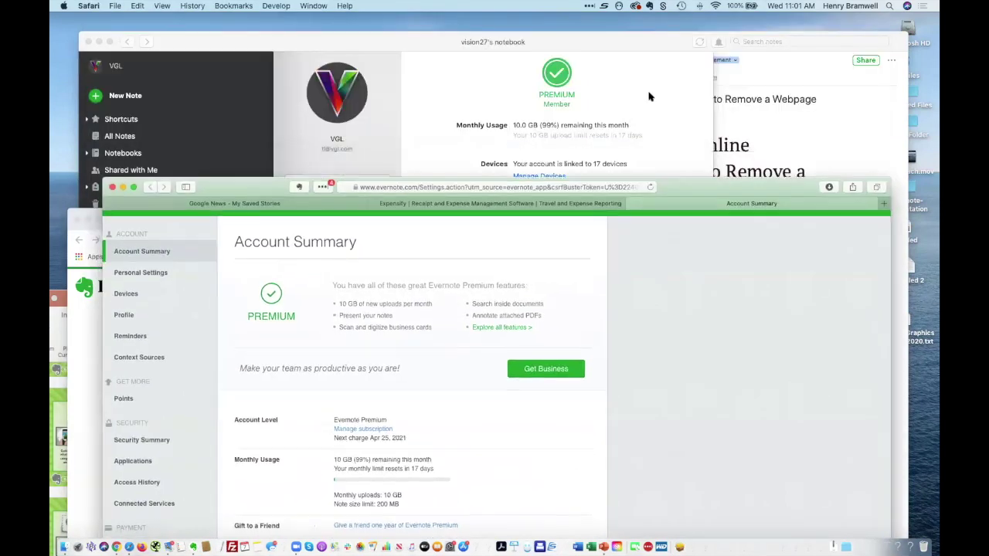
{"action": "left_click", "coordinate": [744, 89]}
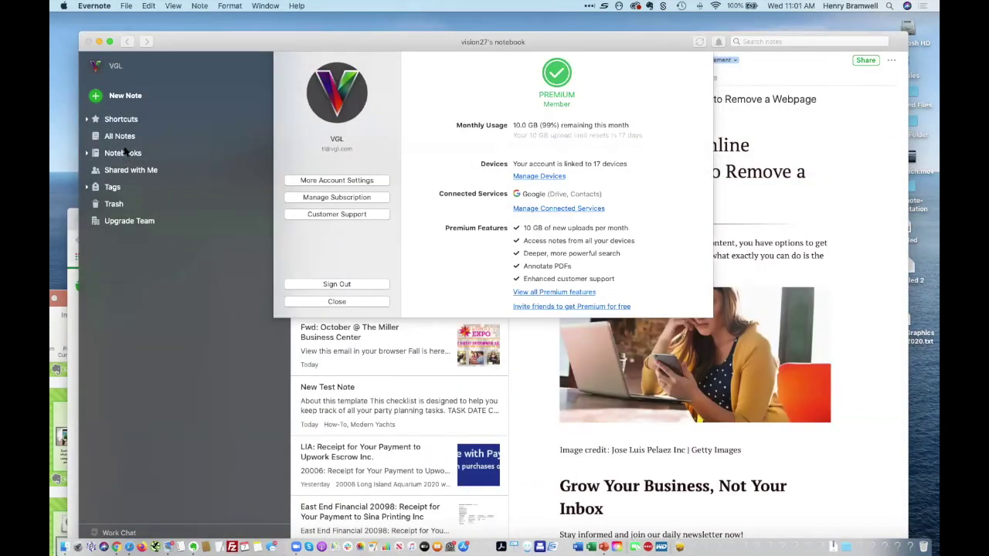
{"action": "left_click", "coordinate": [338, 302]}
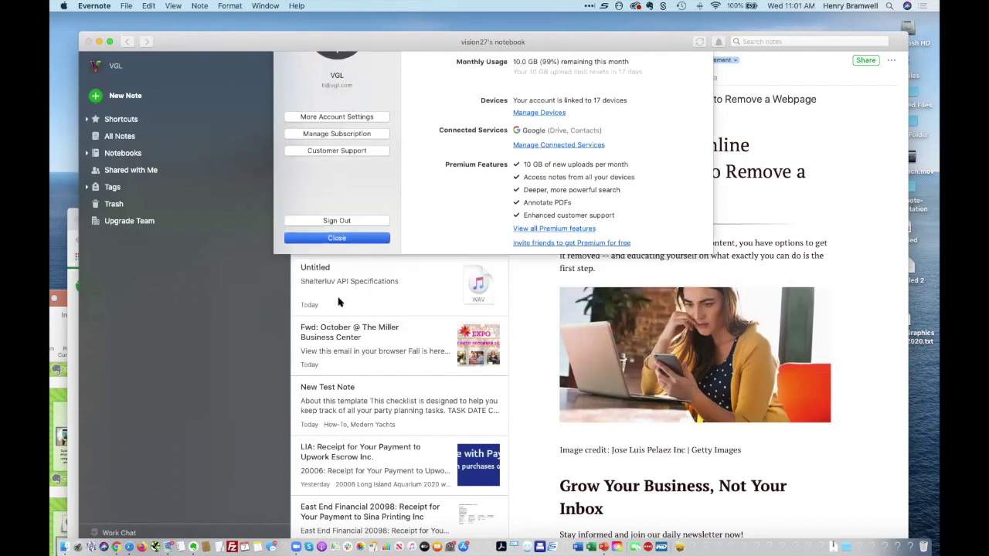
- Copy the sharable link of the note "Protecting Your Online Reputation: How to Remove a Webpage" and close its sharing options
{"action": "left_click", "coordinate": [862, 60]}
{"action": "left_click", "coordinate": [450, 235]}
{"action": "left_click", "coordinate": [486, 235]}
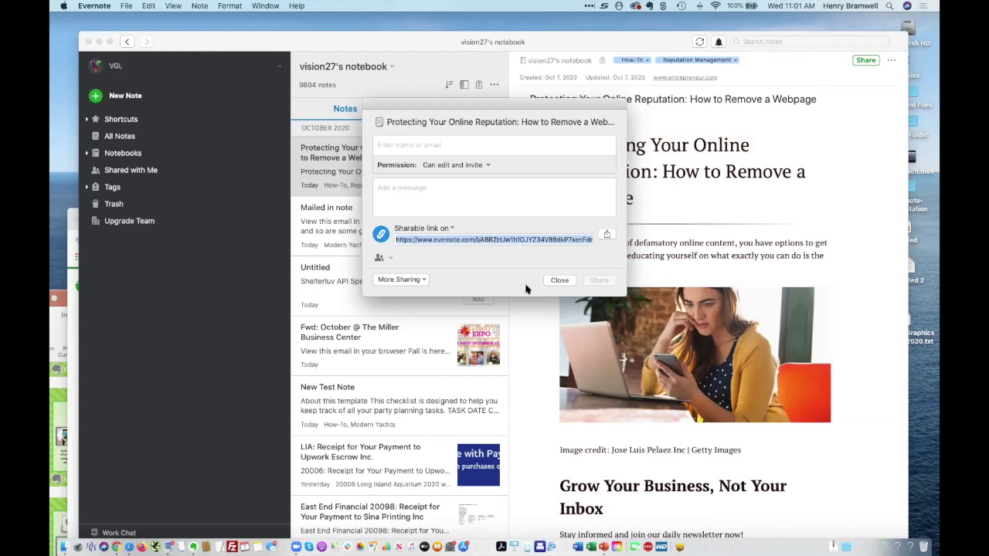
{"action": "left_click", "coordinate": [559, 280]}
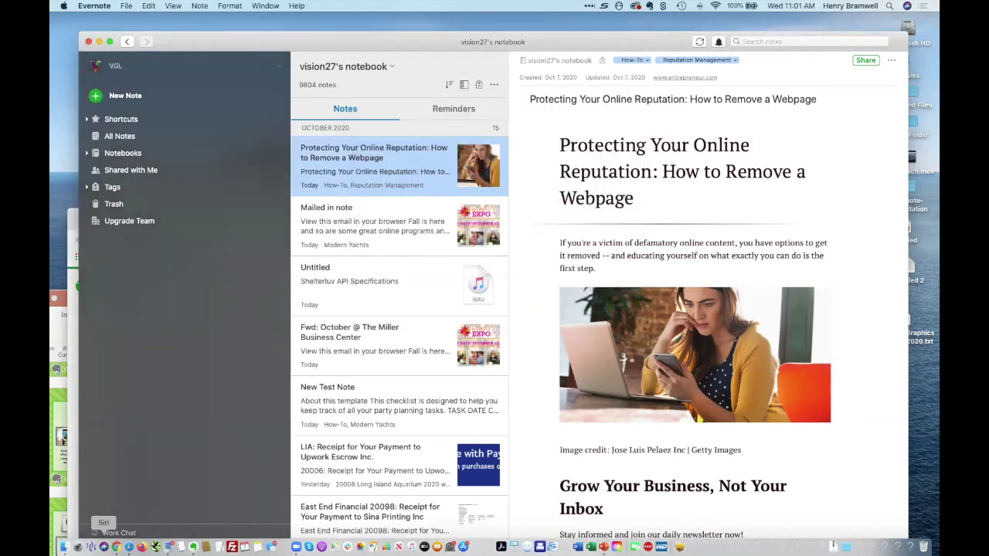
- Switch to Chrome, move its window back into full view, and return to the top of the All American Packaging card
{"action": "left_click", "coordinate": [116, 547]}
{"action": "left_click_drag", "start_coordinate": [539, 218], "coordinate": [473, 44]}
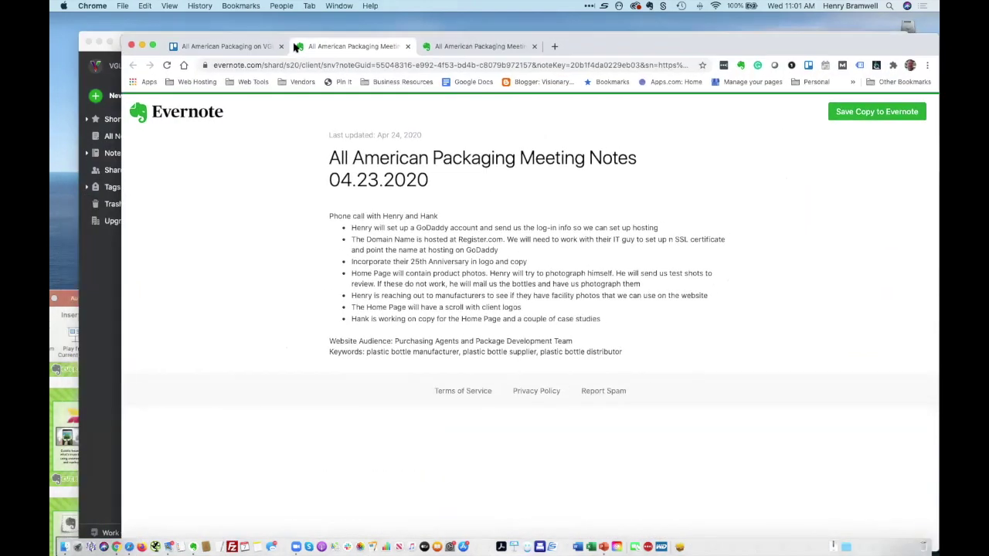
{"action": "key", "text": "ctrl+shift+Tab"}
{"action": "scroll", "coordinate": [556, 270], "scroll_direction": "up", "scroll_amount": 15}
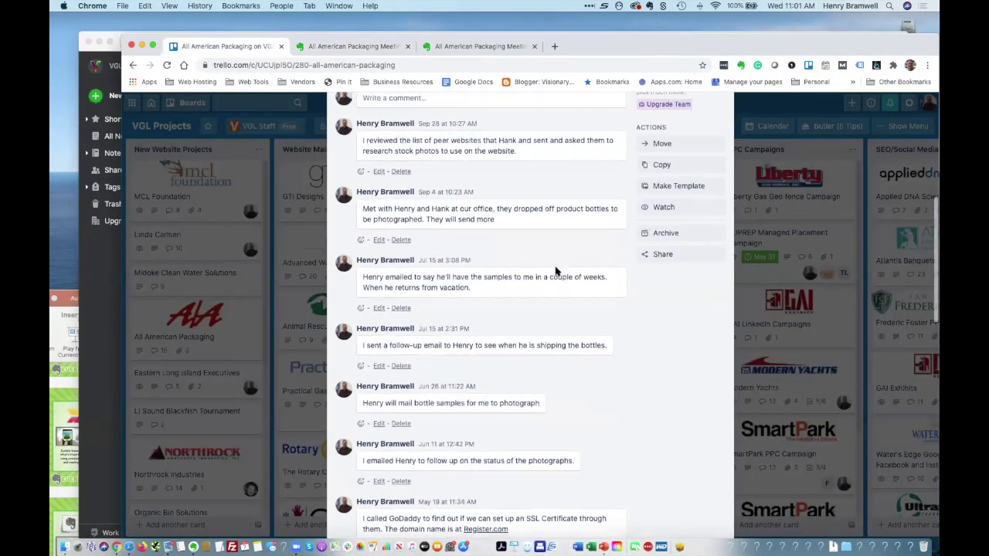
- Add a comment to the card with the copied Evernote link attached under the name EVERNOTE, and save it
{"action": "left_click", "coordinate": [441, 471]}
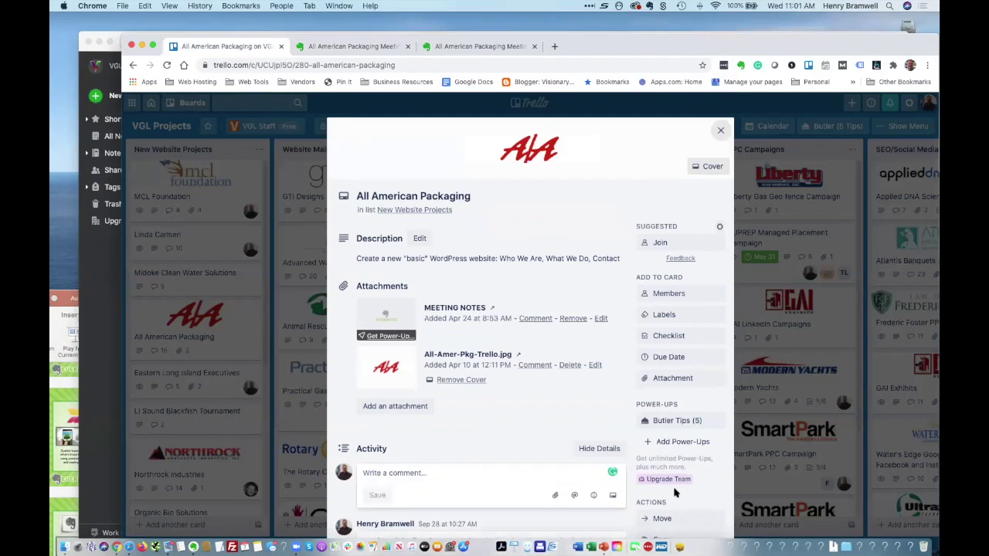
{"action": "scroll", "coordinate": [648, 394], "scroll_direction": "down", "scroll_amount": 2}
{"action": "scroll", "coordinate": [645, 394], "scroll_direction": "down", "scroll_amount": 2}
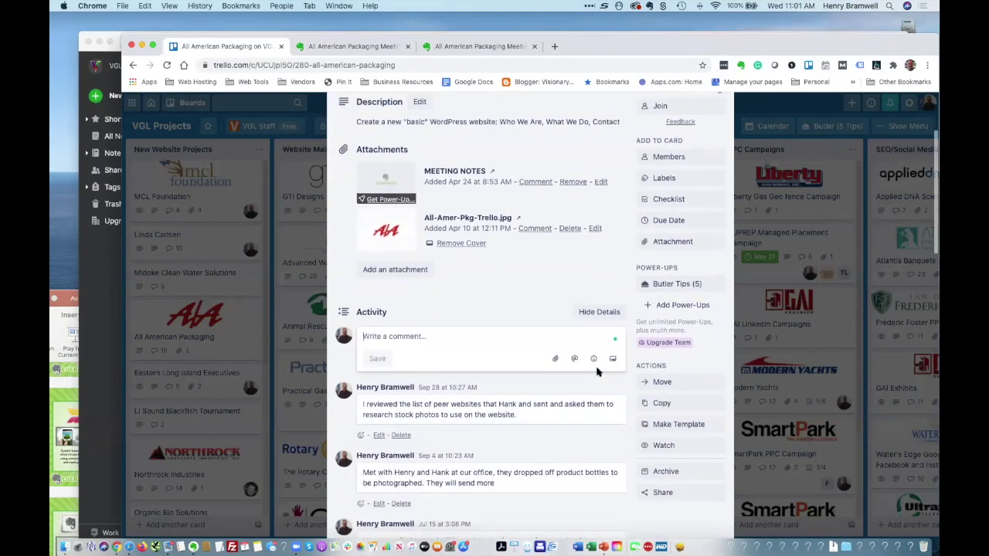
{"action": "left_click", "coordinate": [555, 358]}
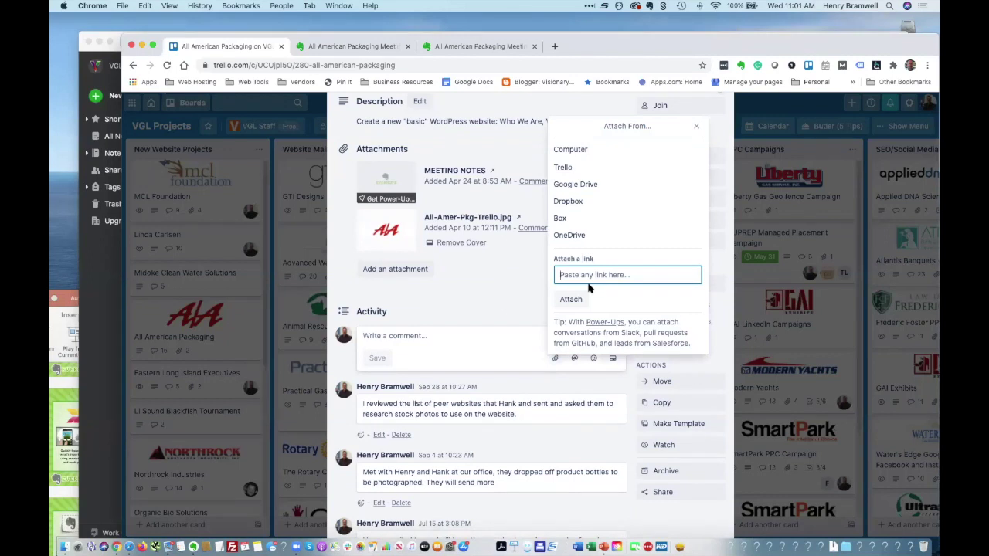
{"action": "key", "text": "super+v"}
{"action": "left_click", "coordinate": [577, 309]}
{"action": "type", "text": "E"}
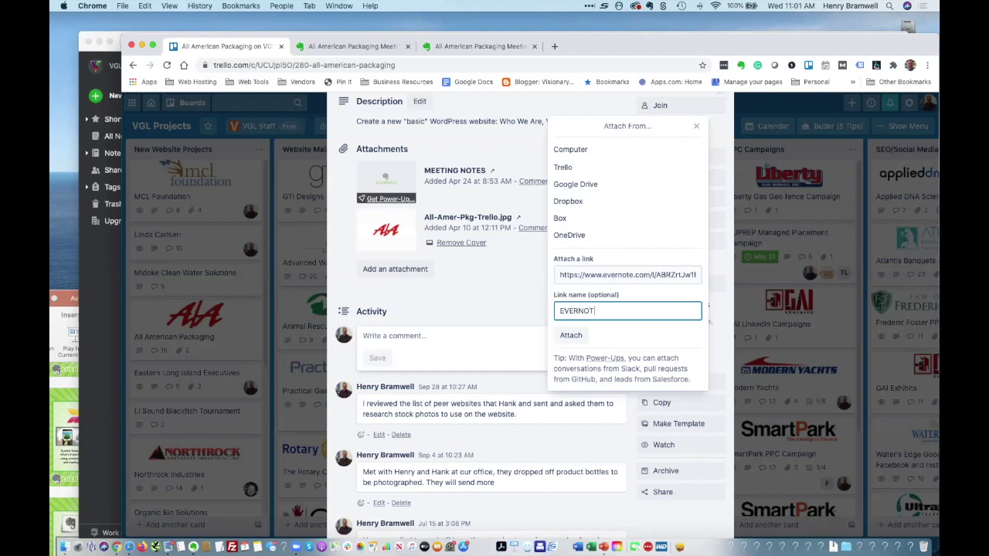
{"action": "left_click", "coordinate": [571, 336]}
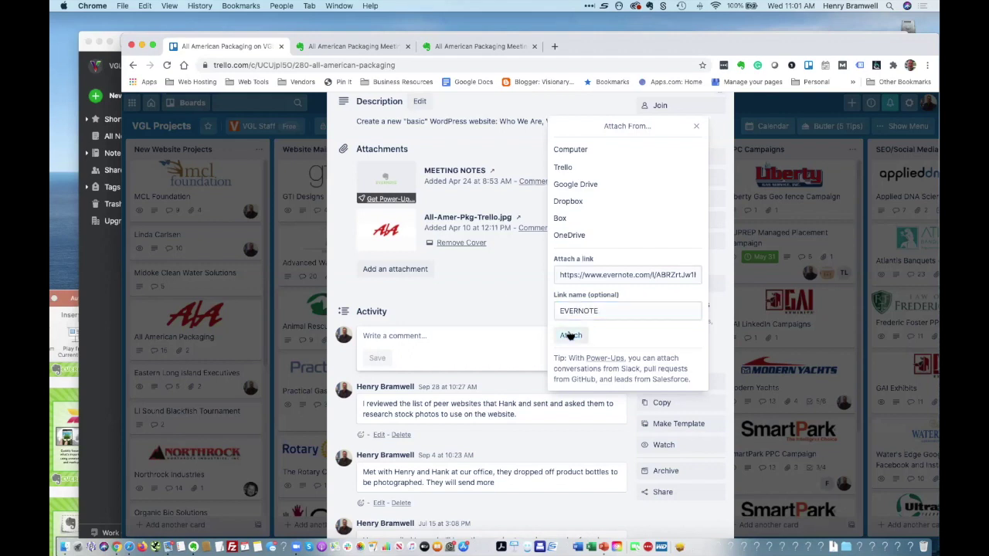
{"action": "left_click", "coordinate": [378, 380]}
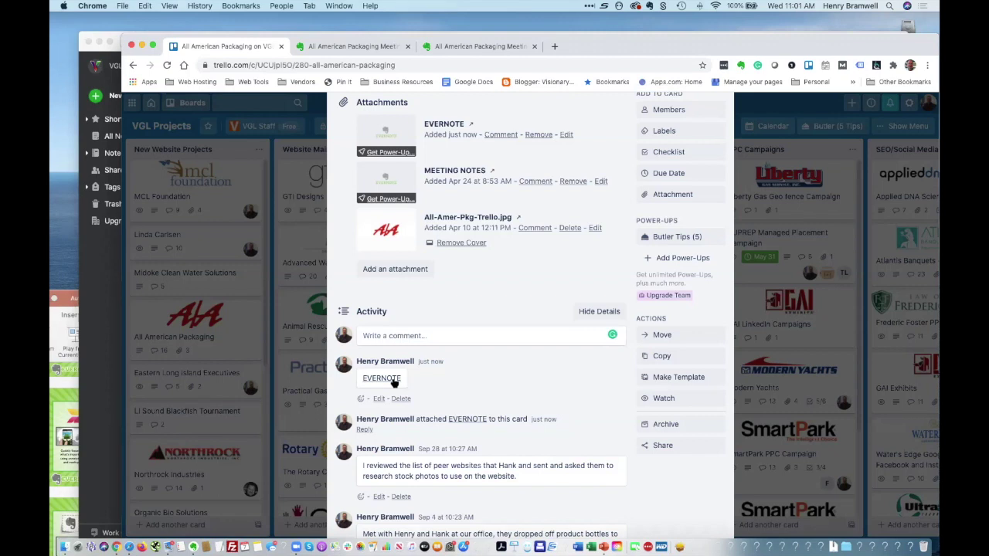
- Close the All American Packaging card and reposition the browser window to show the VGL Projects board
{"action": "scroll", "coordinate": [506, 327], "scroll_direction": "up", "scroll_amount": 5}
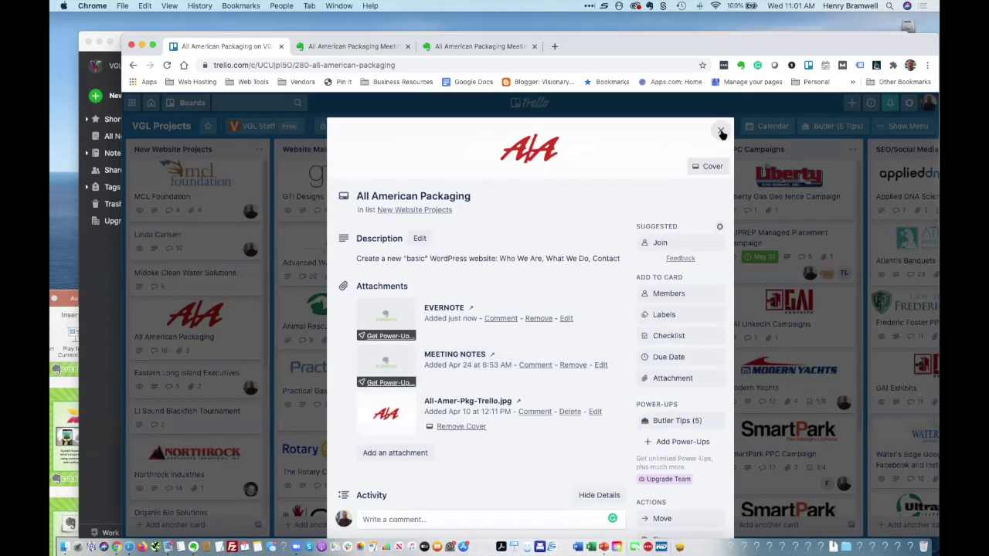
{"action": "left_click", "coordinate": [721, 133]}
{"action": "left_click_drag", "start_coordinate": [728, 40], "coordinate": [682, 48]}
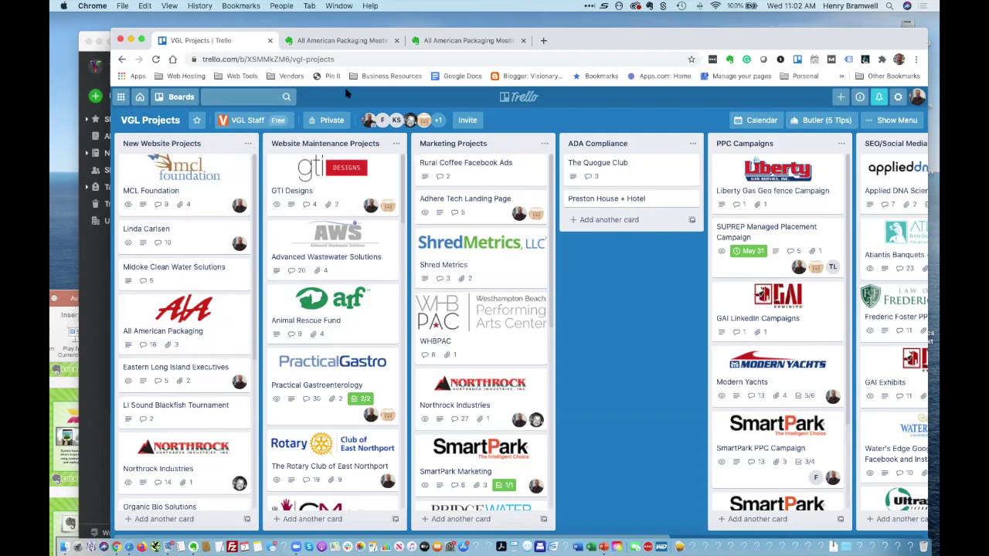
- Open the VGL Bids & Proposals board and move the Island Federal Credit Union card to the top of Marketing Proposals
{"action": "left_click", "coordinate": [179, 95]}
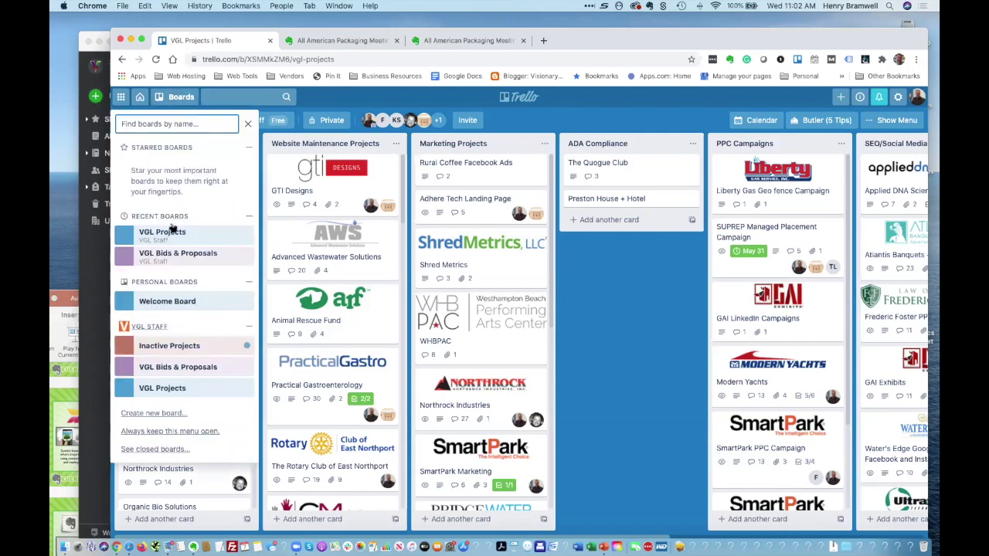
{"action": "left_click", "coordinate": [174, 255]}
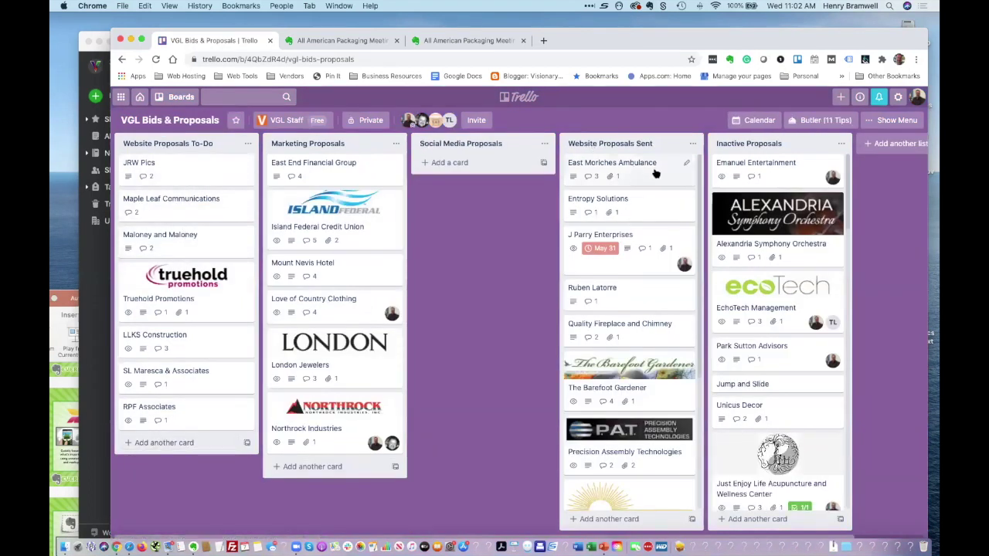
{"action": "left_click_drag", "start_coordinate": [300, 219], "coordinate": [286, 179]}
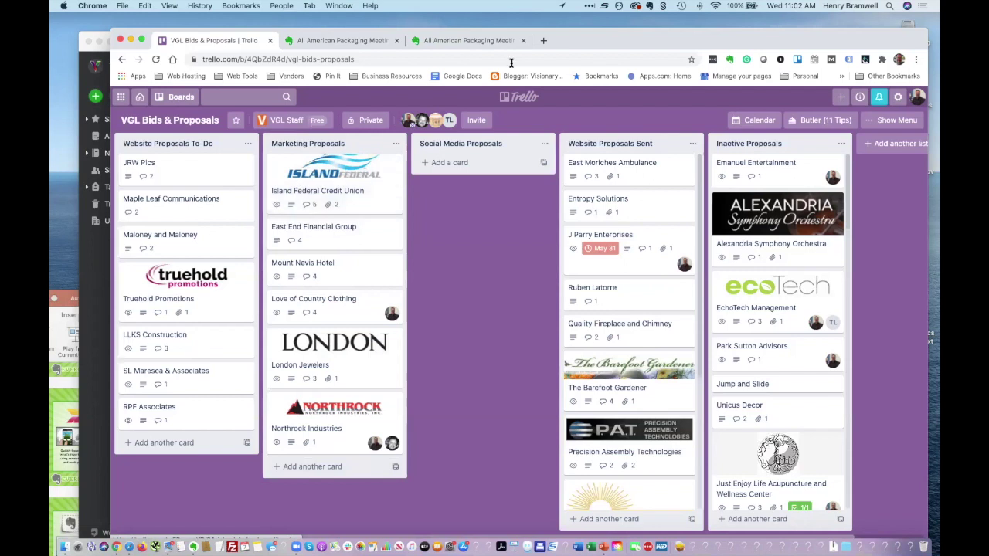